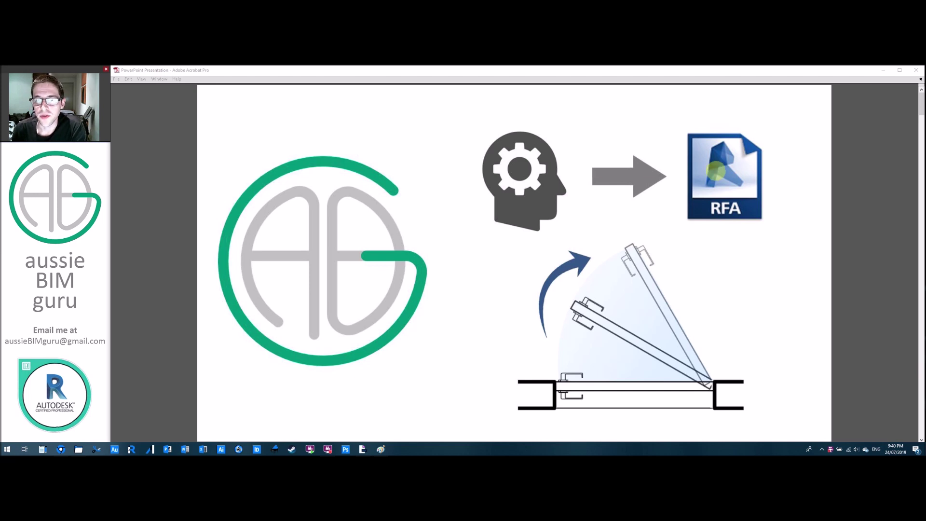
# Page from the logo slide past the previous-videos and Constraining slides to 'Constrain to References'.
pyautogui.scroll(-2, 784, 166)
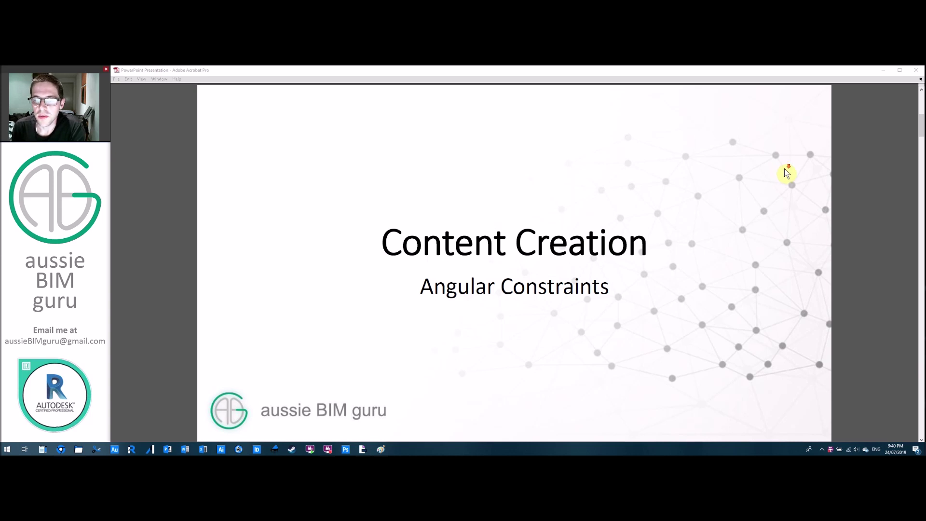
pyautogui.scroll(-2, 784, 167)
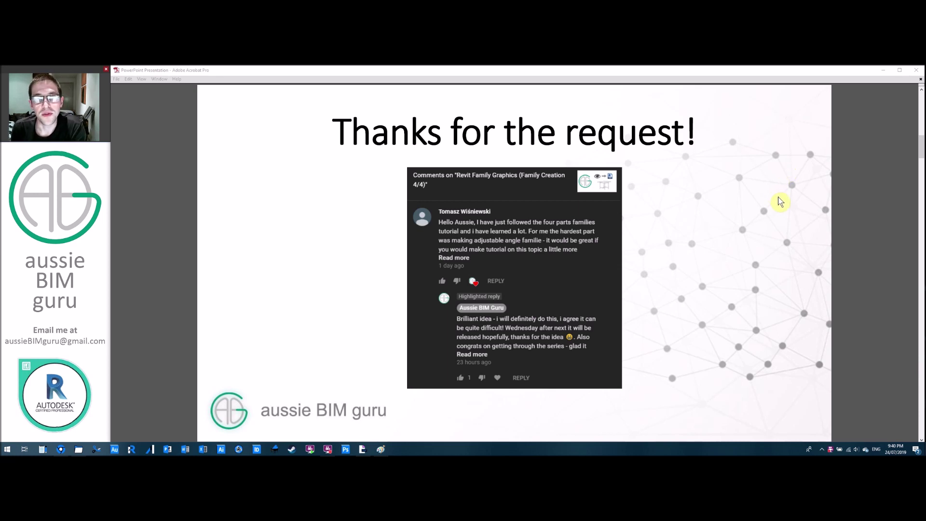
pyautogui.click(789, 202)
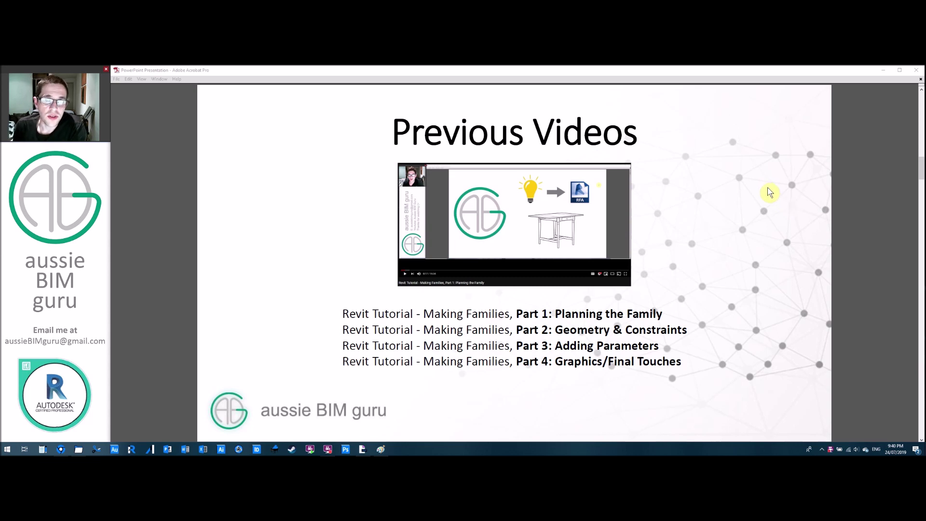
pyautogui.scroll(-1, 768, 192)
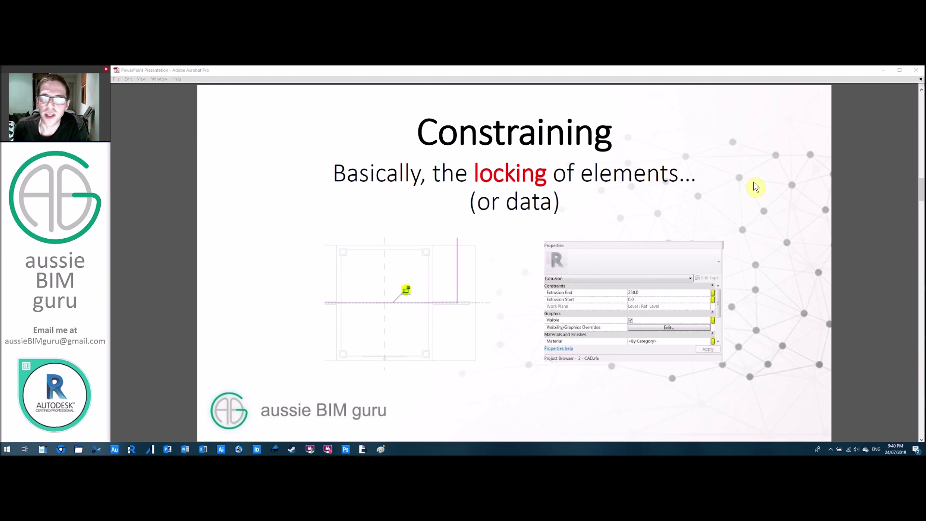
pyautogui.click(756, 187)
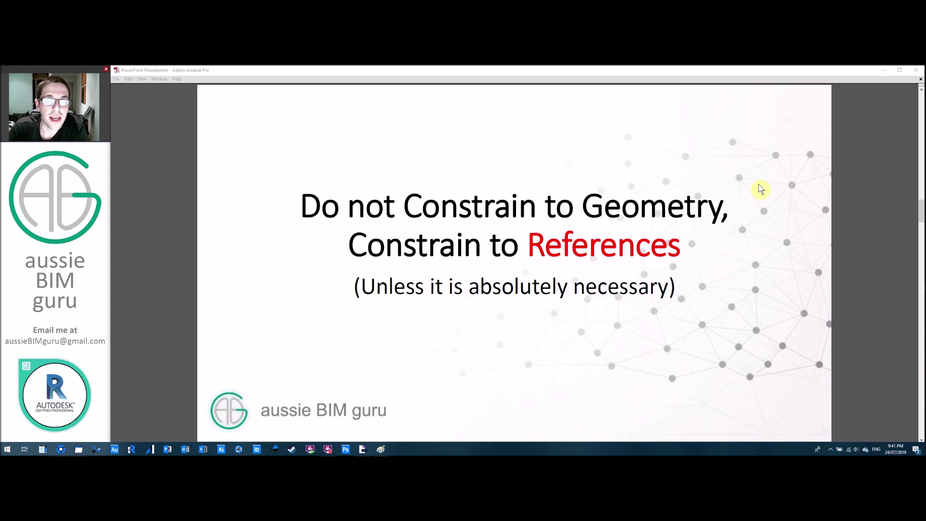
# Advance from the reference planes and lines slide to the 'We run into some issues' slide.
pyautogui.click(781, 218)
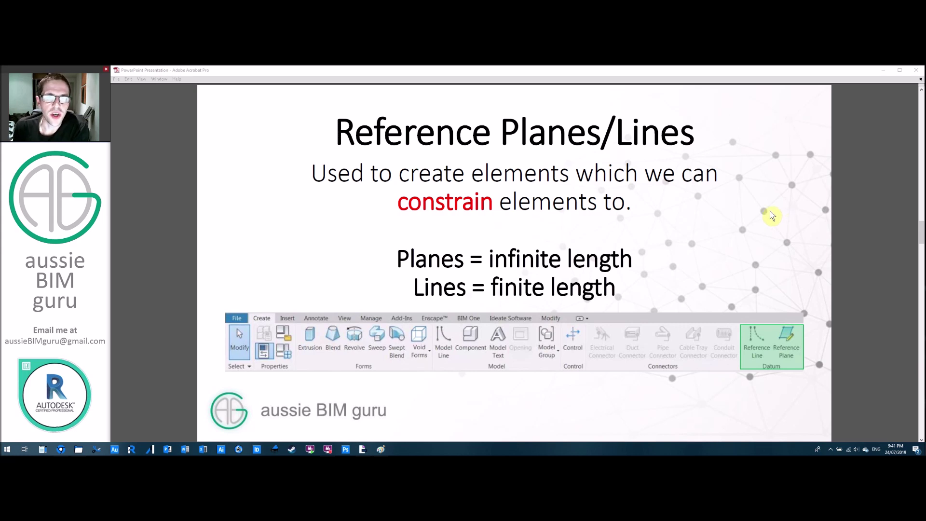
pyautogui.scroll(-1, 774, 205)
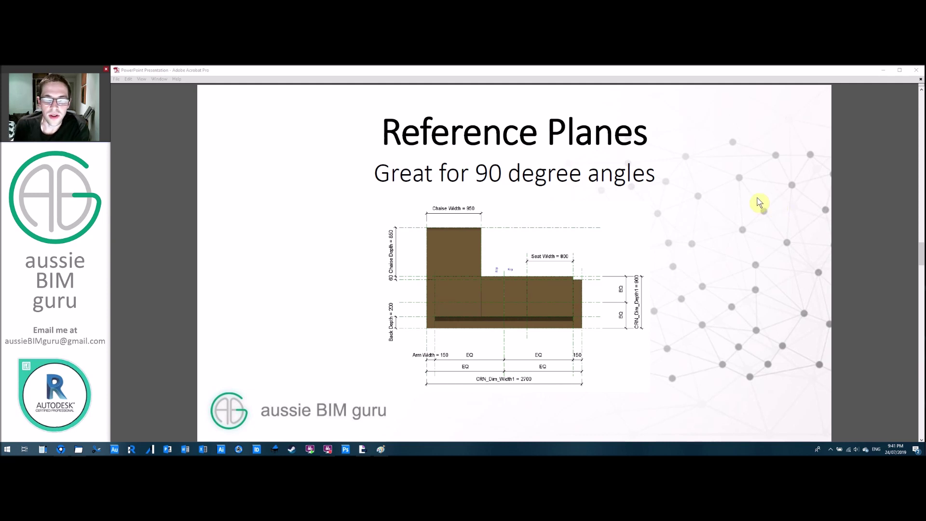
pyautogui.scroll(-1, 741, 203)
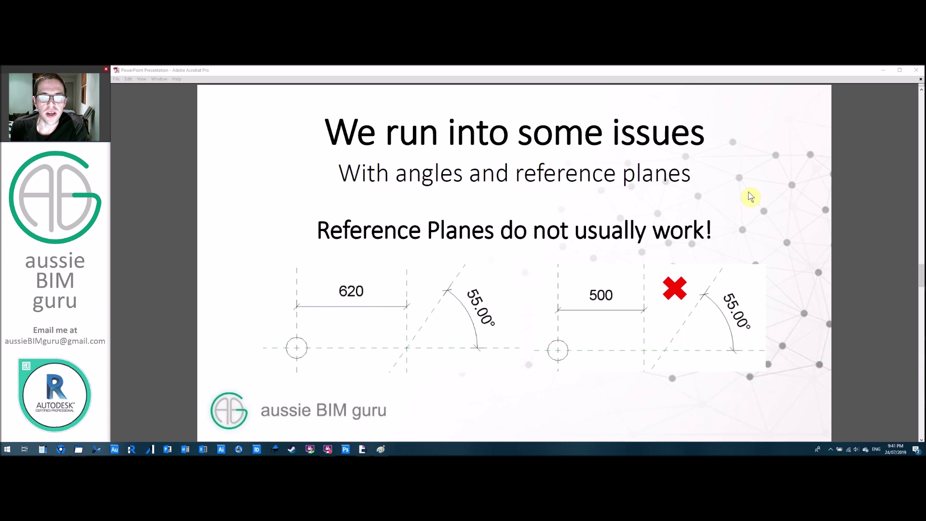
# Show the ladder, stair and 45° end examples, pass the door swing slide, then return to Revit.
pyautogui.press('Right')
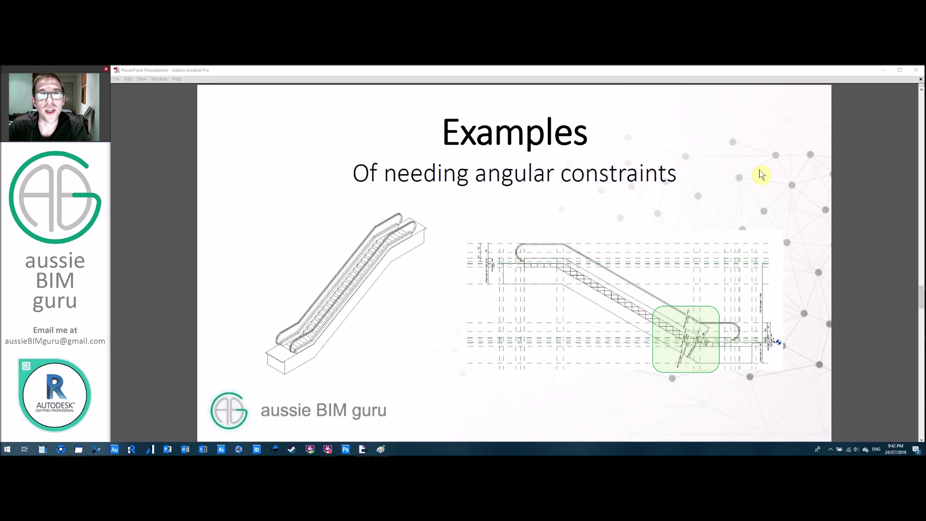
pyautogui.click(804, 243)
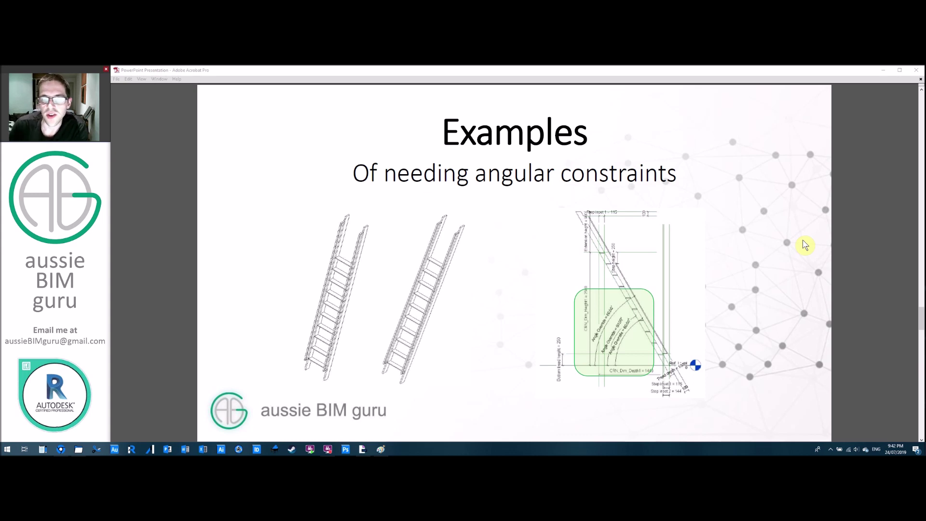
pyautogui.click(805, 246)
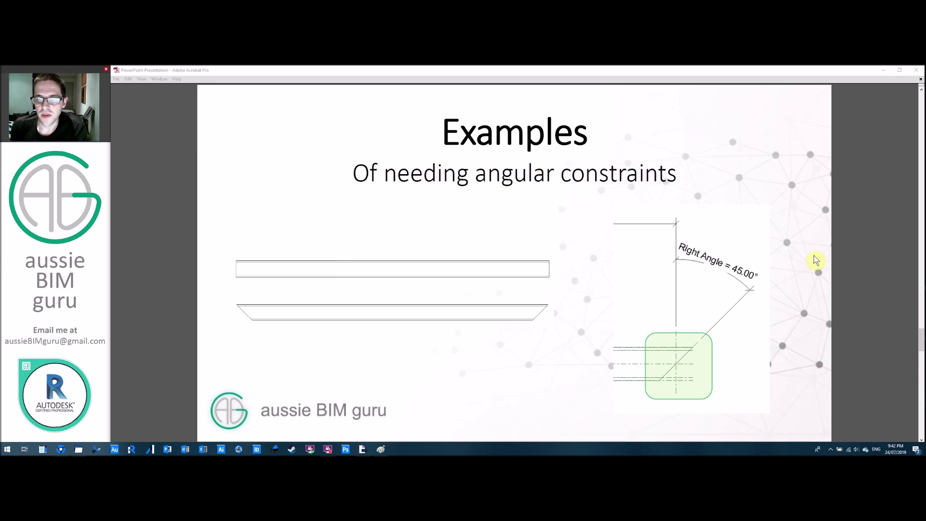
pyautogui.click(801, 279)
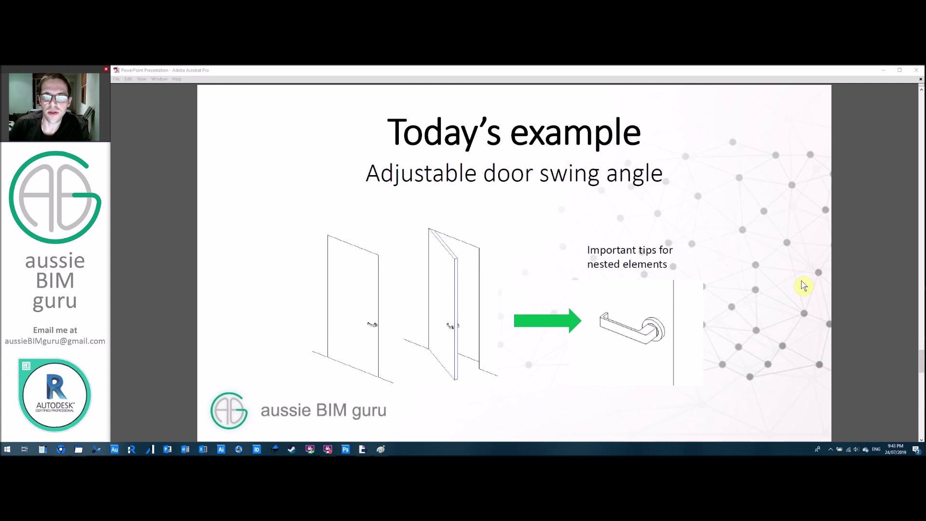
pyautogui.scroll(-1, 788, 290)
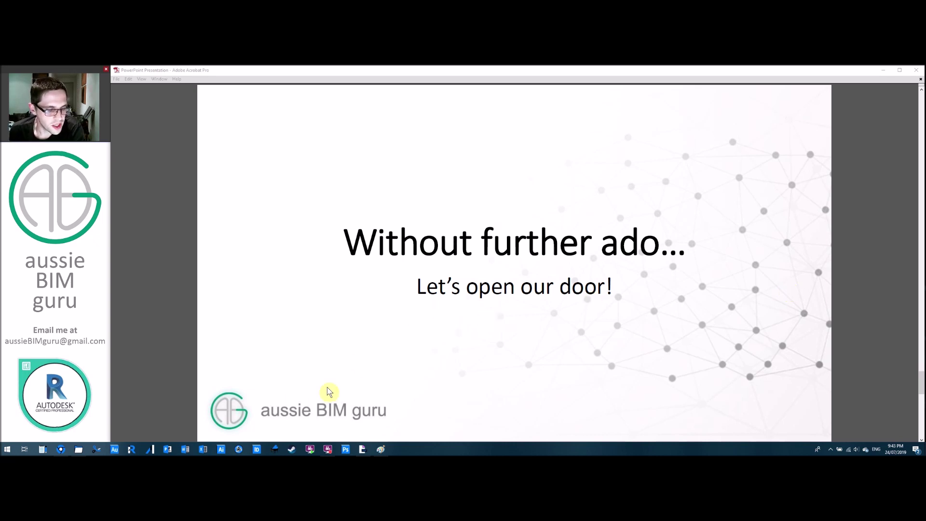
pyautogui.click(60, 449)
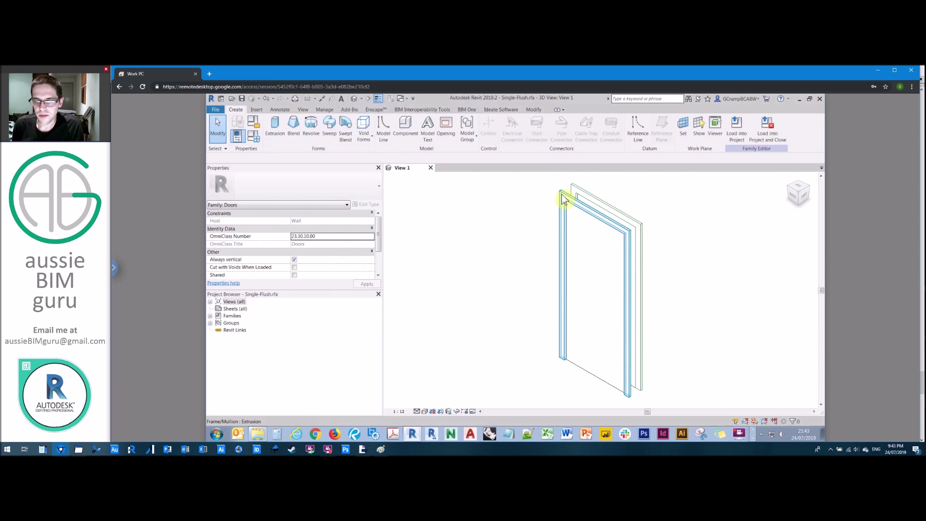
# Open the Ground floor plan of the Single-Flush.rfa door family.
pyautogui.doubleClick(234, 301)
pyautogui.doubleClick(237, 309)
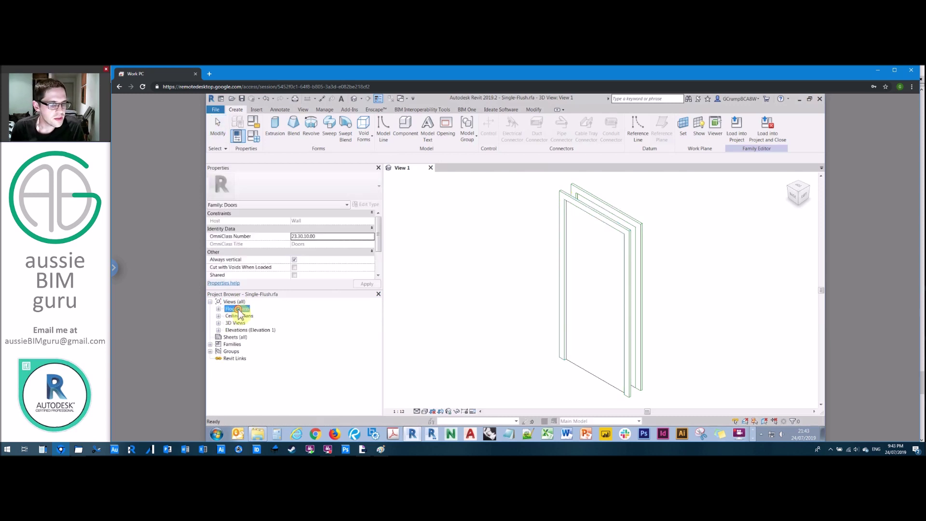
pyautogui.doubleClick(249, 316)
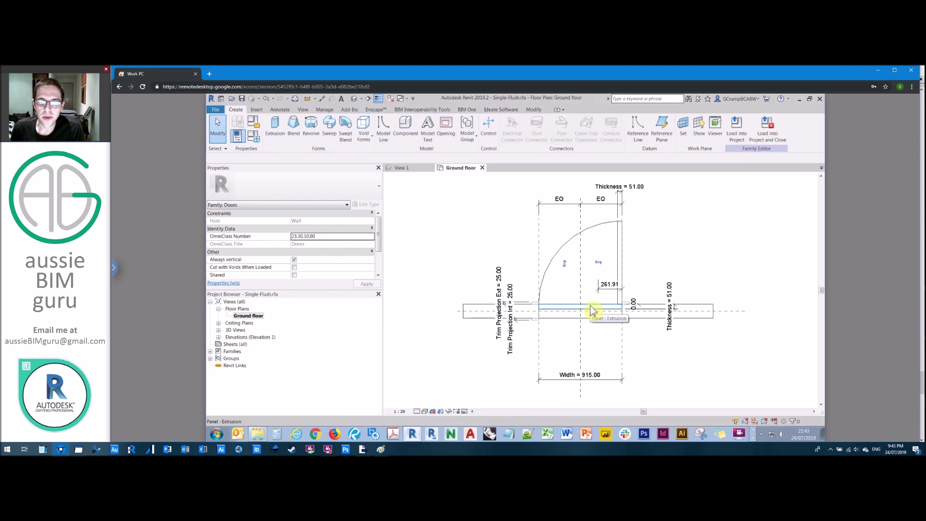
# Delete the door panel, swing arc, thickness dimension and 261.91 dimension.
pyautogui.click(593, 311)
pyautogui.press('Delete')
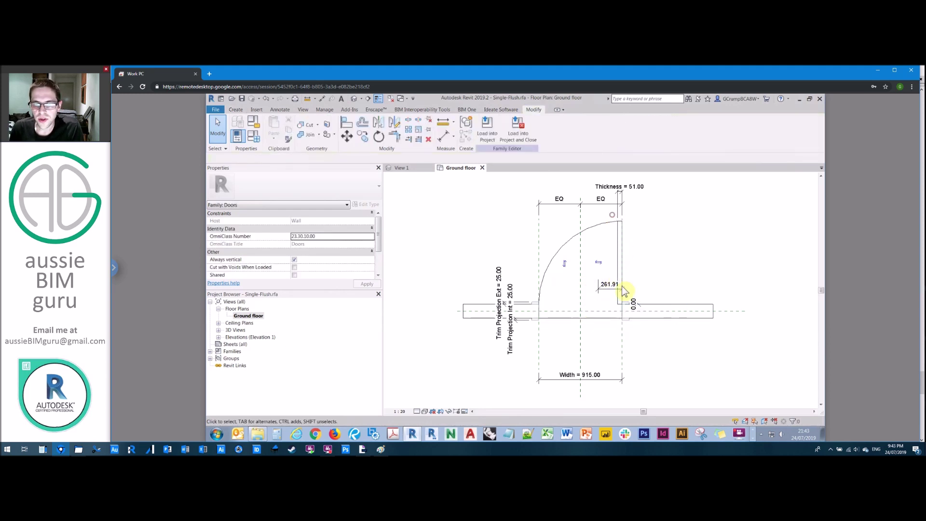
pyautogui.hotkey('ctrl', 'z')
pyautogui.click(621, 308)
pyautogui.keyDown('ctrl'); pyautogui.click(606, 223); pyautogui.keyUp('ctrl')
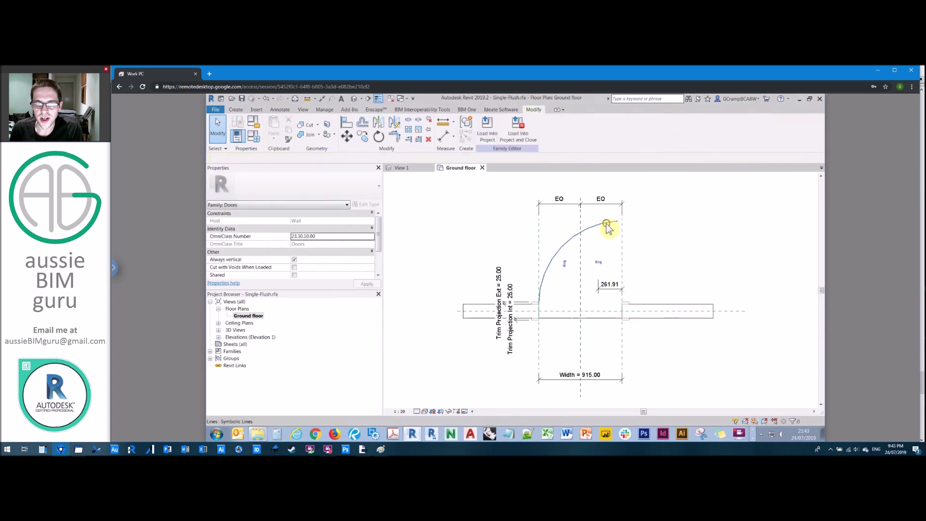
pyautogui.press('Delete')
pyautogui.click(597, 264)
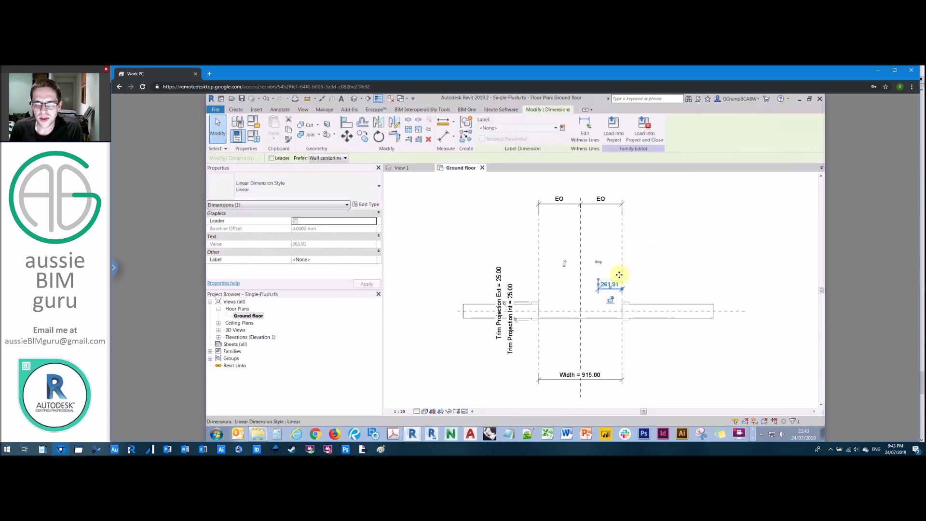
pyautogui.press('Delete')
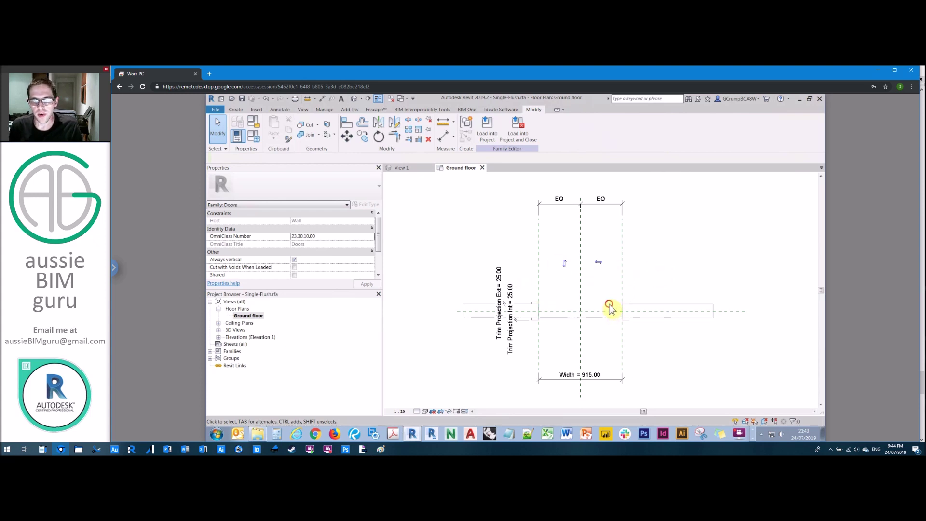
pyautogui.click(239, 111)
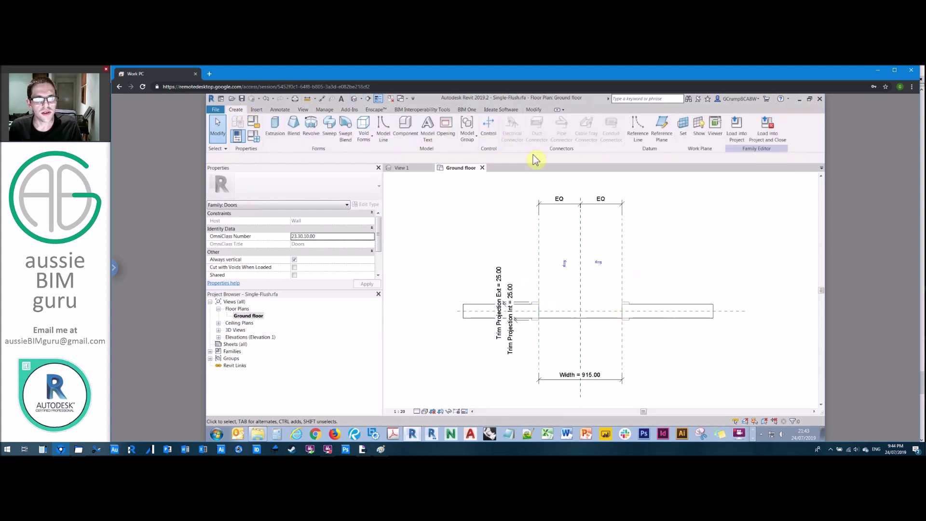
# Draw a horizontal Not a Reference reference line across the door opening.
pyautogui.click(636, 127)
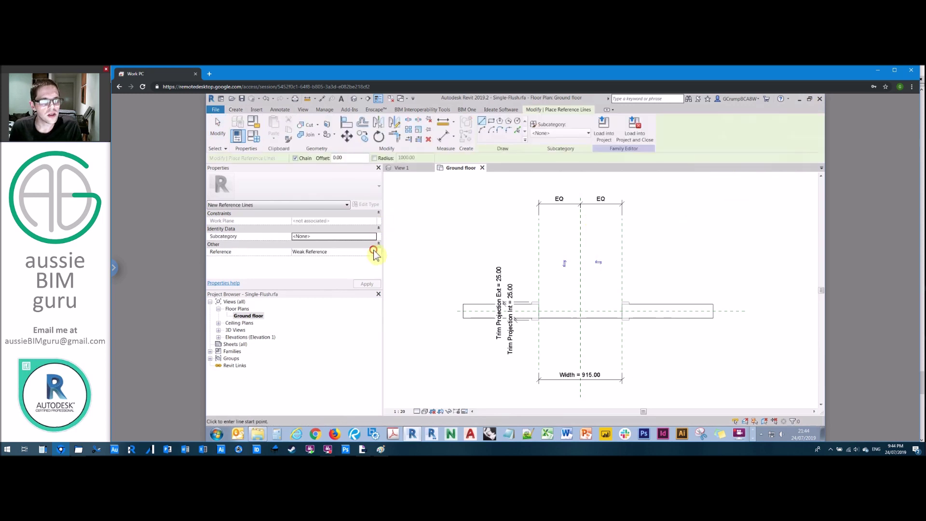
pyautogui.click(374, 251)
pyautogui.click(357, 259)
pyautogui.scroll(1, 615, 302)
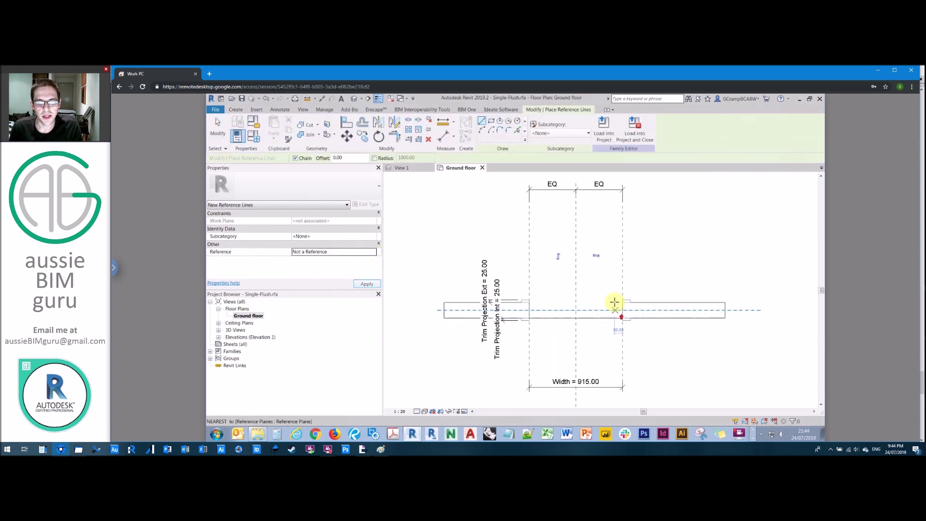
pyautogui.scroll(1, 615, 302)
pyautogui.click(524, 278)
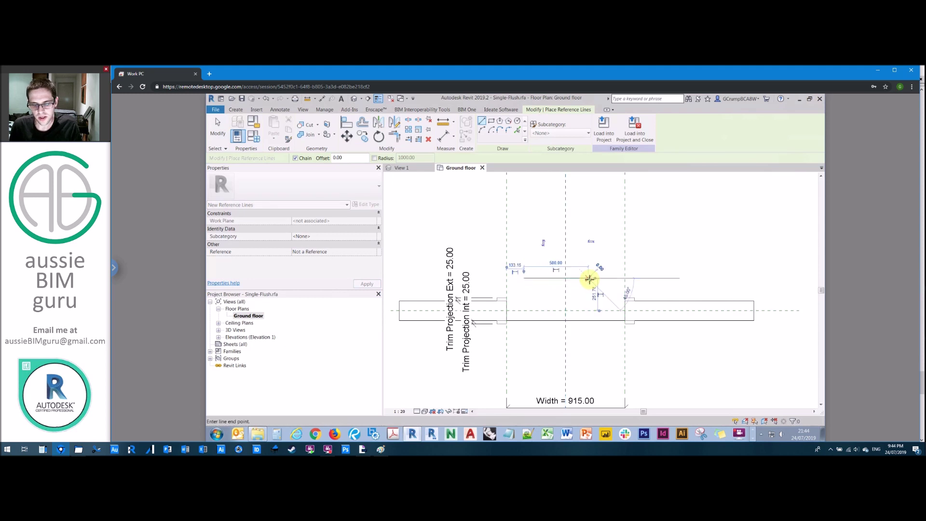
pyautogui.click(617, 278)
pyautogui.press('Escape')
pyautogui.press('Escape')
# Align the reference line's ends to the left reference plane and the wall face.
pyautogui.press('a')
pyautogui.press('l')
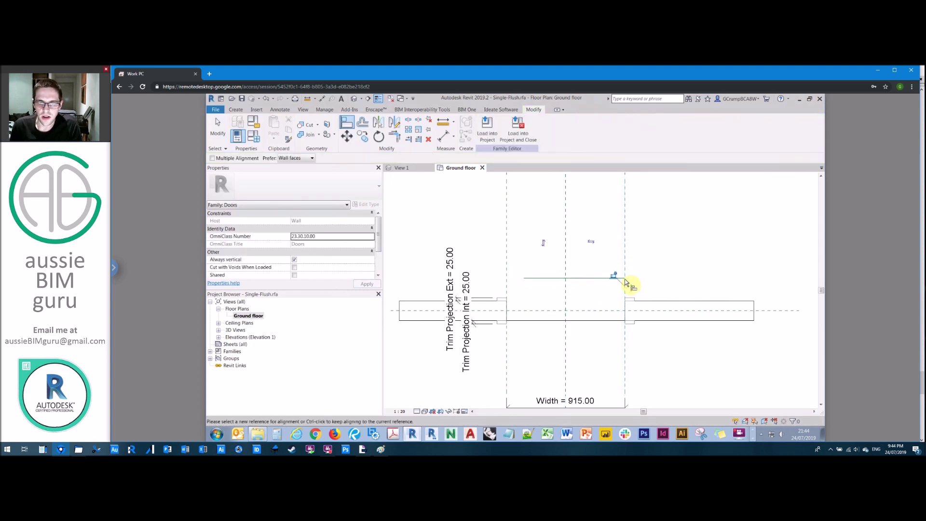
pyautogui.click(507, 272)
pyautogui.click(522, 278)
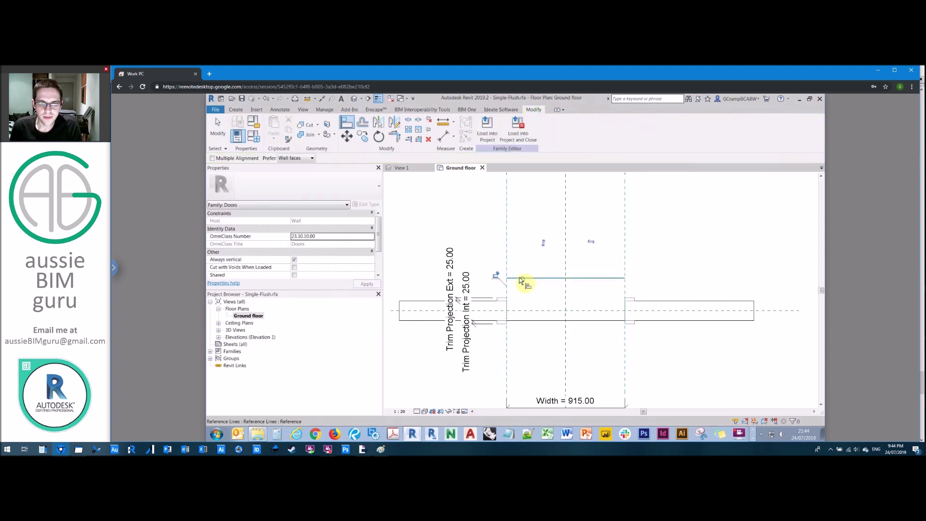
pyautogui.click(494, 275)
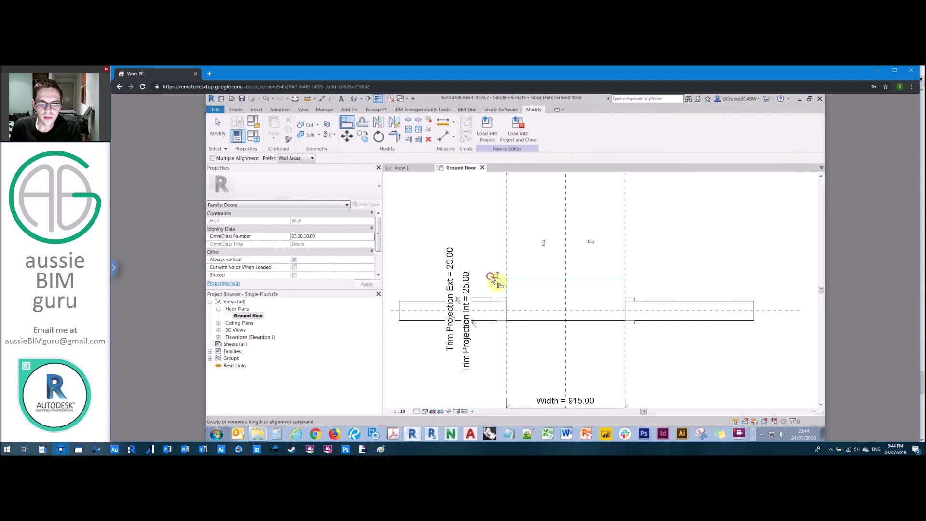
pyautogui.click(610, 279)
pyautogui.press('Escape')
pyautogui.press('Escape')
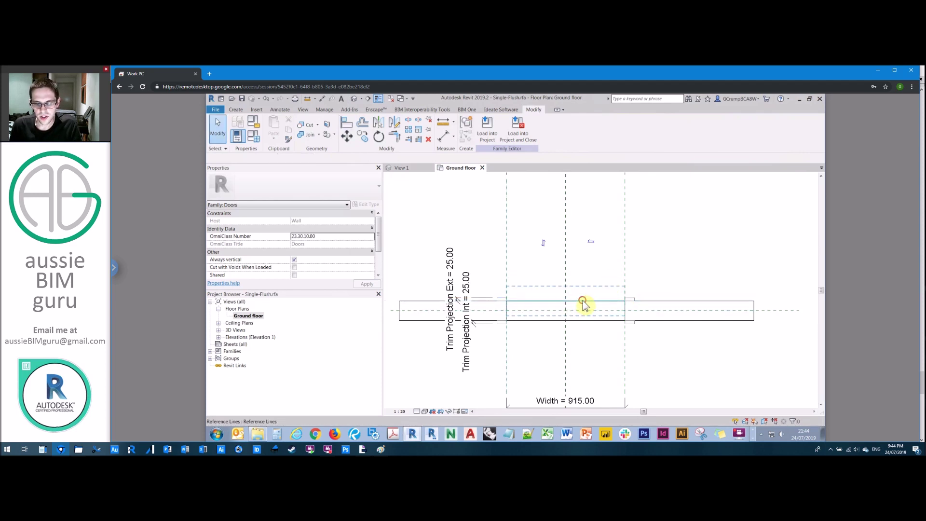
# Temporarily isolate the new reference line in the view.
pyautogui.click(584, 304)
pyautogui.press('h')
pyautogui.press('i')
pyautogui.click(662, 265)
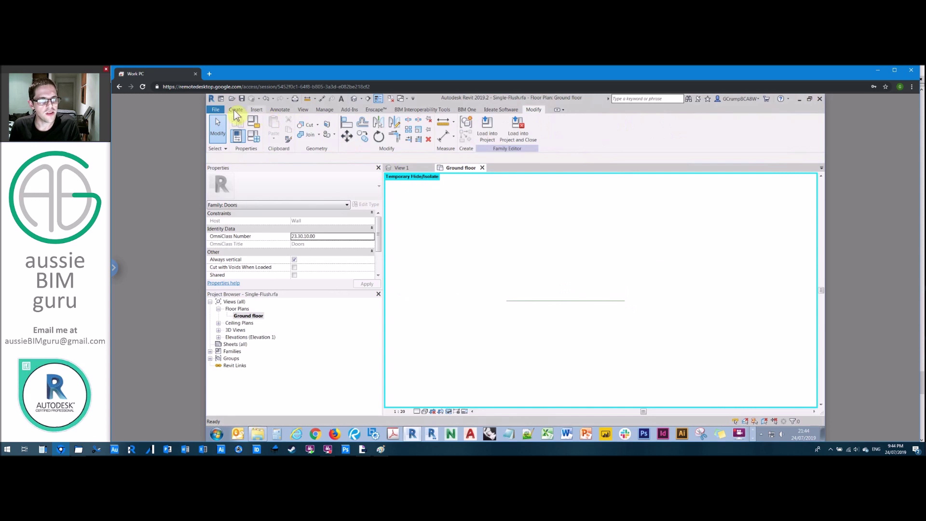
# Draw a 155° reference line from the line's right end, then reset temporary hide/isolate.
pyautogui.click(234, 110)
pyautogui.click(641, 130)
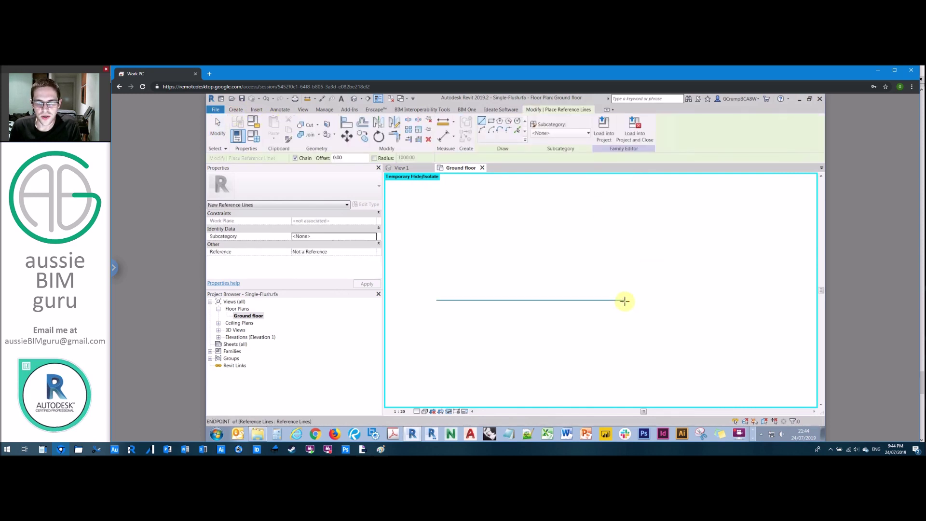
pyautogui.click(624, 302)
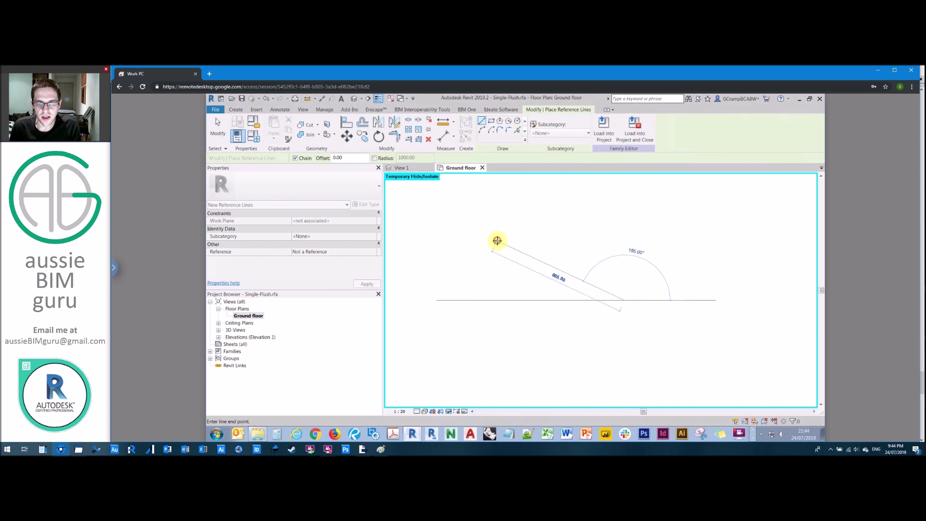
pyautogui.click(495, 240)
pyautogui.press('Escape')
pyautogui.press('Escape')
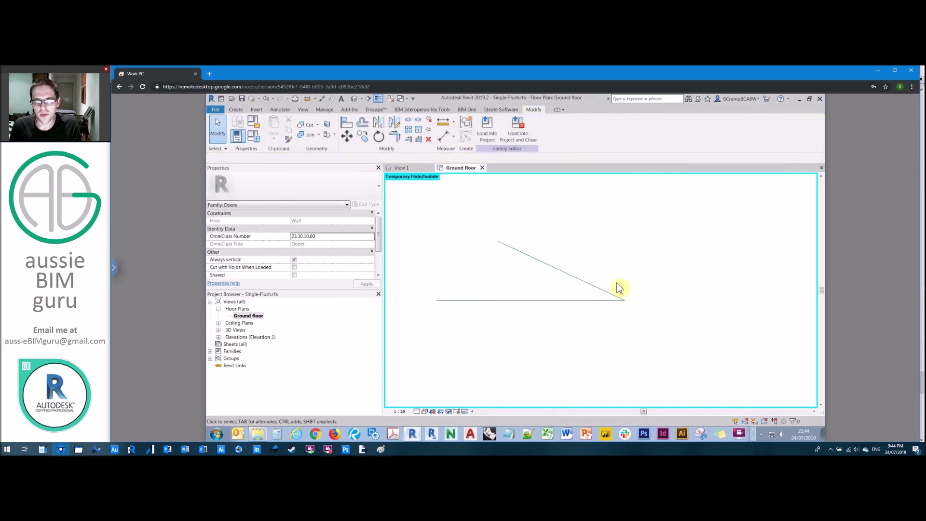
pyautogui.click(448, 411)
pyautogui.click(470, 400)
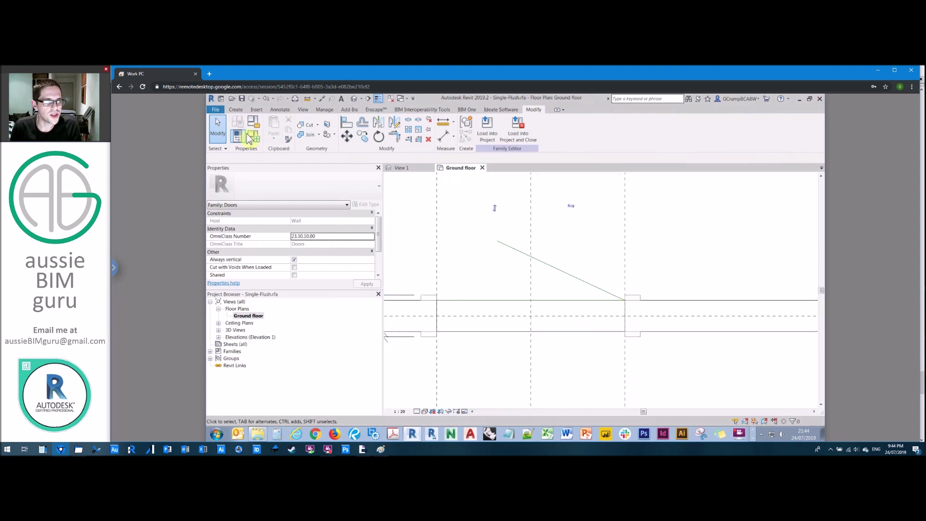
# Change the door Width from 915 to 820 and extend the angled line's free end.
pyautogui.press('f')
pyautogui.press('t')
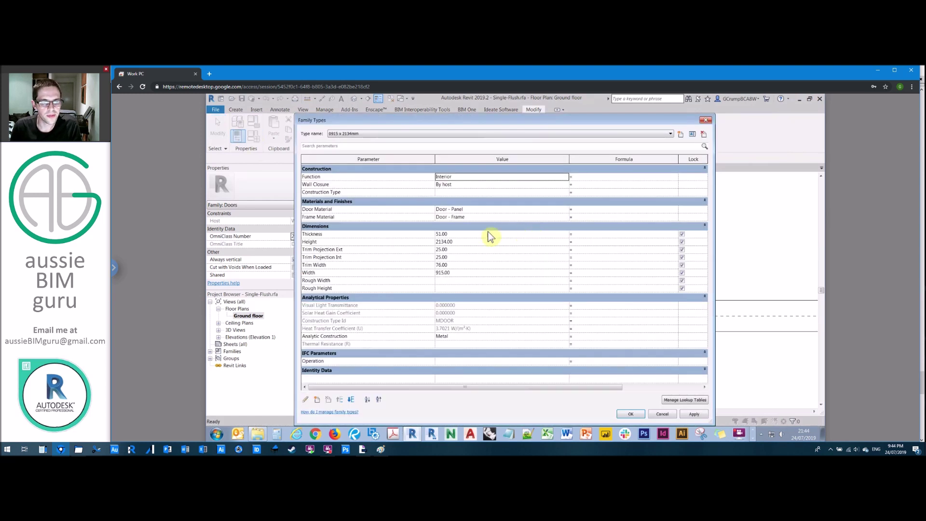
pyautogui.click(455, 274)
pyautogui.write('82')
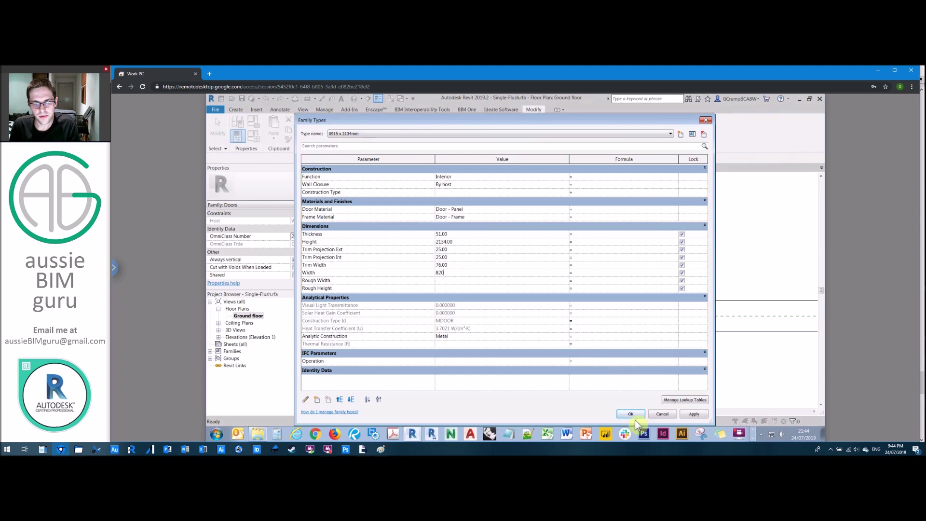
pyautogui.write('0')
pyautogui.click(632, 414)
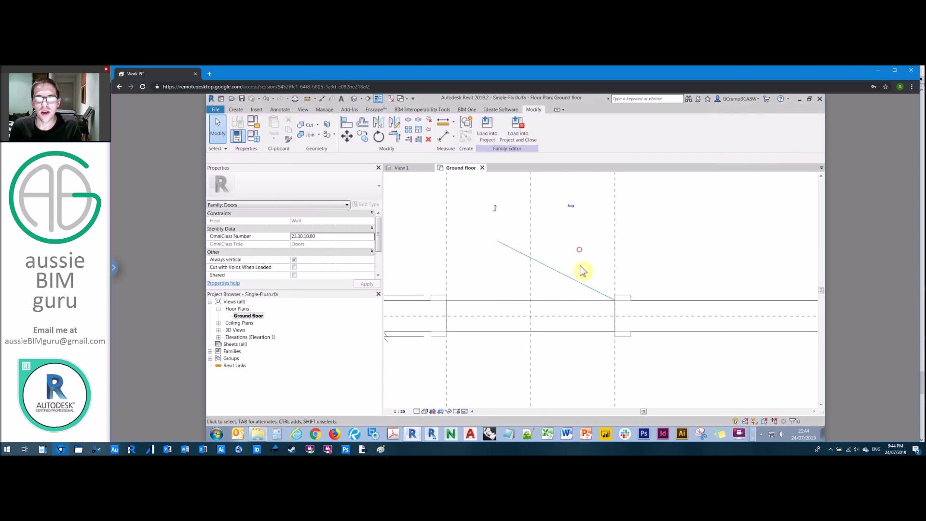
pyautogui.moveTo(496, 247); pyautogui.dragTo(436, 217)
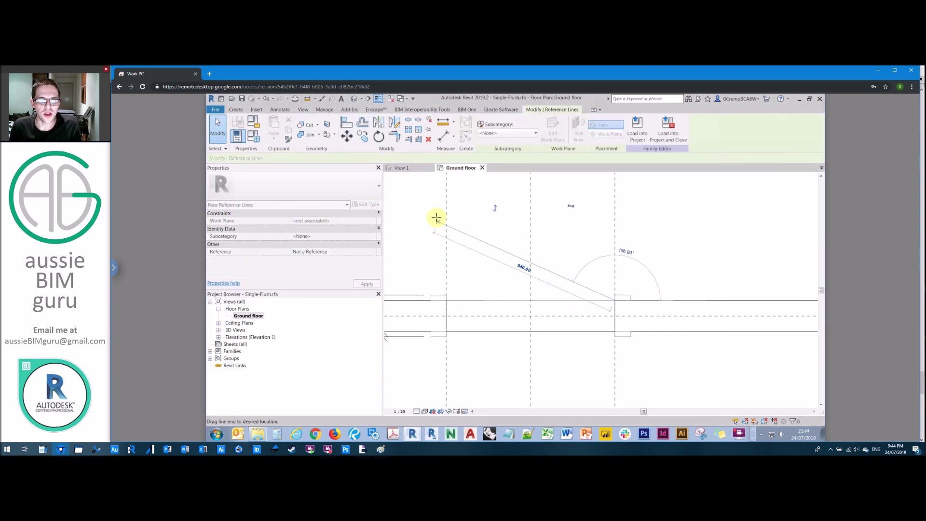
# Dimension the 25.00° angle between the angled line and wall, and set view scale 1:10.
pyautogui.click(451, 205)
pyautogui.click(280, 109)
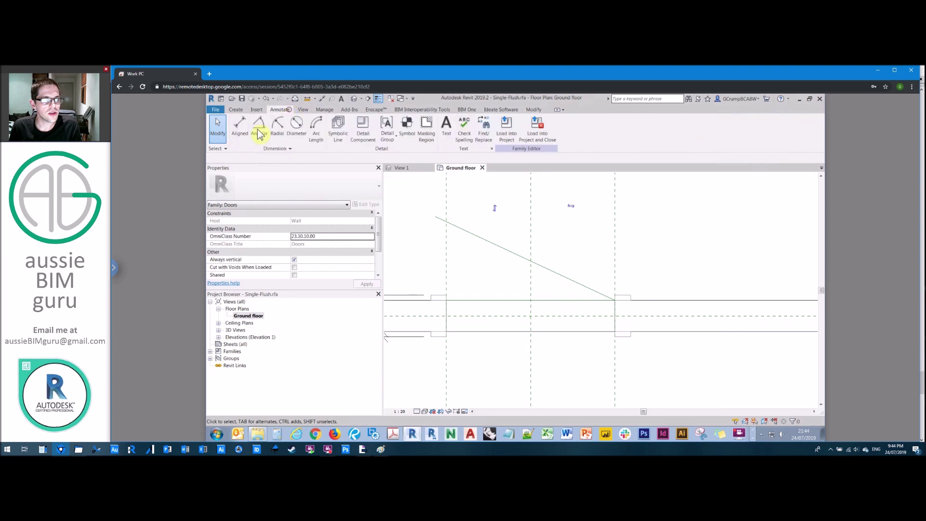
pyautogui.click(257, 128)
pyautogui.click(499, 247)
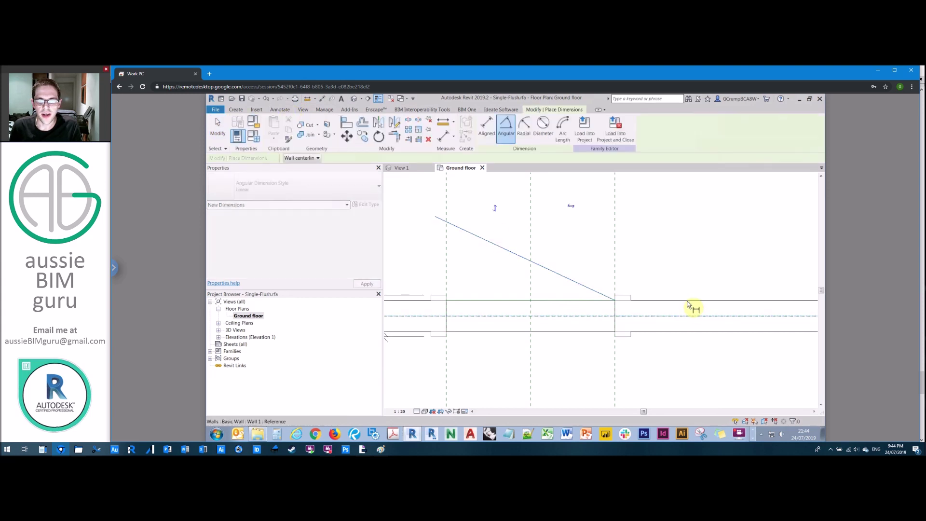
pyautogui.click(688, 300)
pyautogui.click(500, 289)
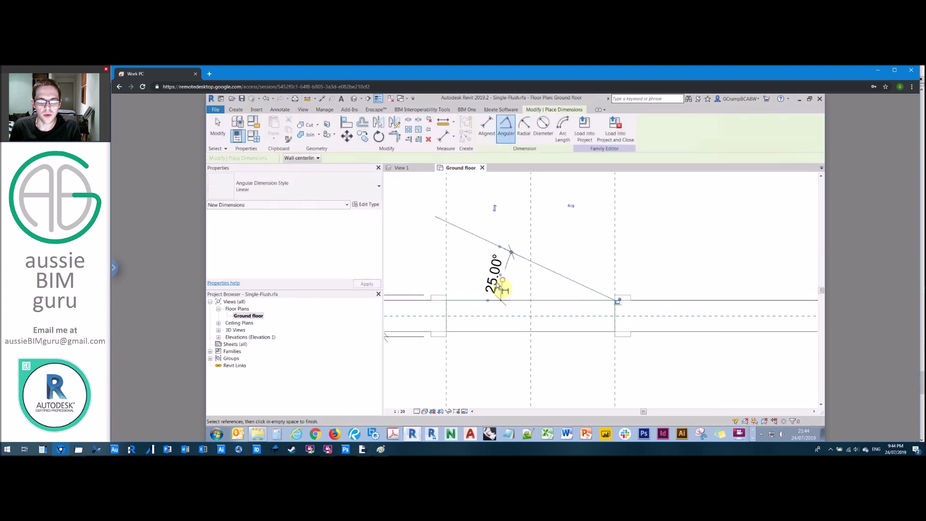
pyautogui.press('Escape')
pyautogui.press('Escape')
pyautogui.click(404, 411)
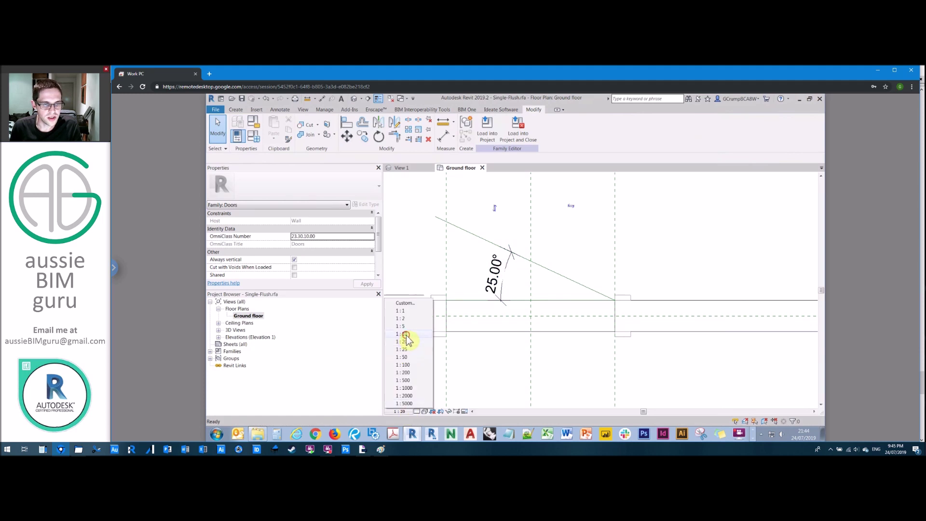
pyautogui.click(405, 334)
# Label the angle dimension with a new instance parameter named Angle.
pyautogui.click(498, 274)
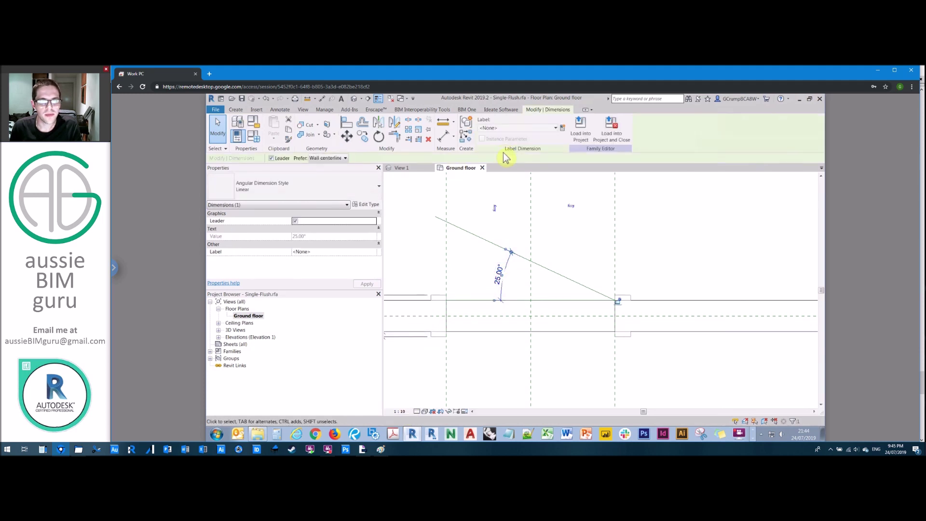
pyautogui.click(562, 128)
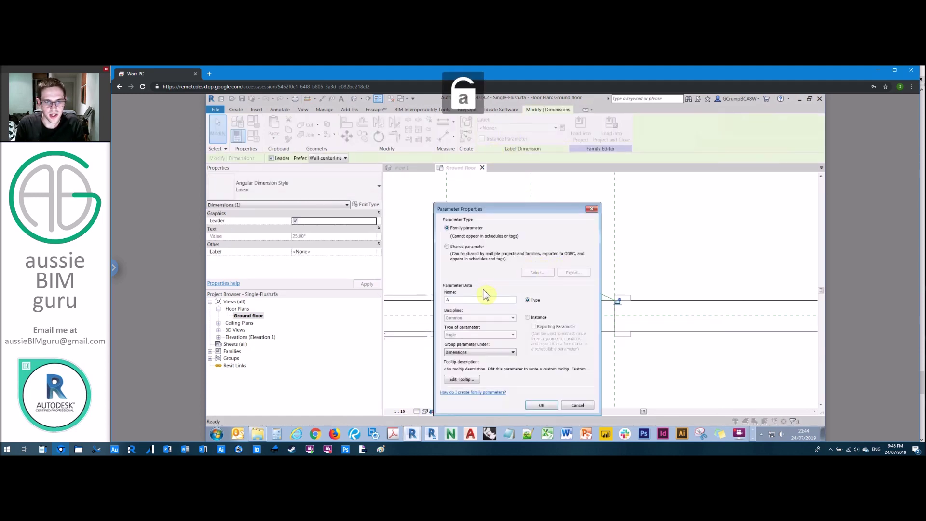
pyautogui.click(535, 318)
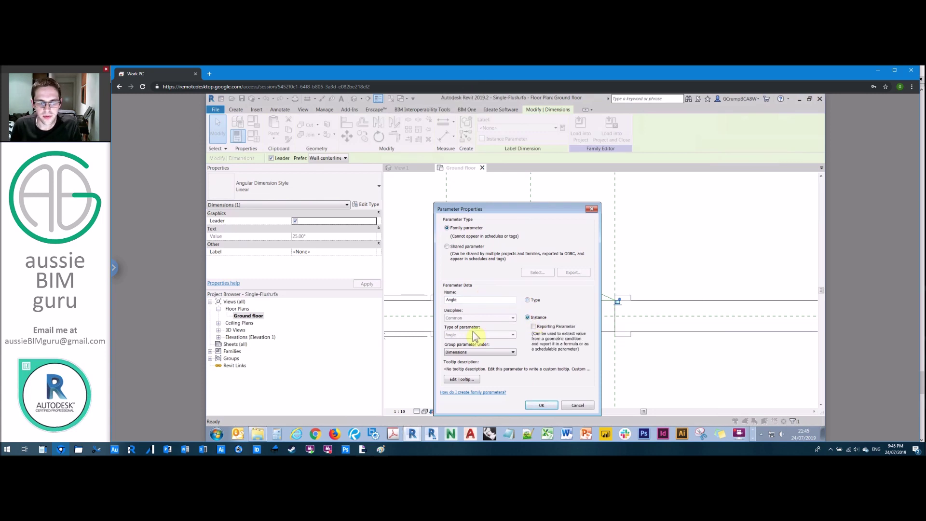
pyautogui.click(541, 405)
pyautogui.press('Escape')
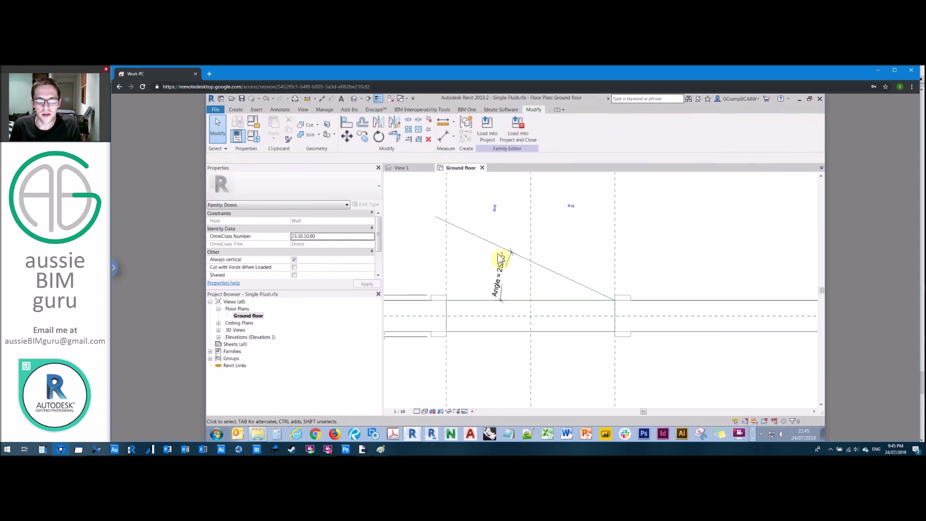
# Flex the Angle parameter to 45 in Family Types.
pyautogui.click(252, 136)
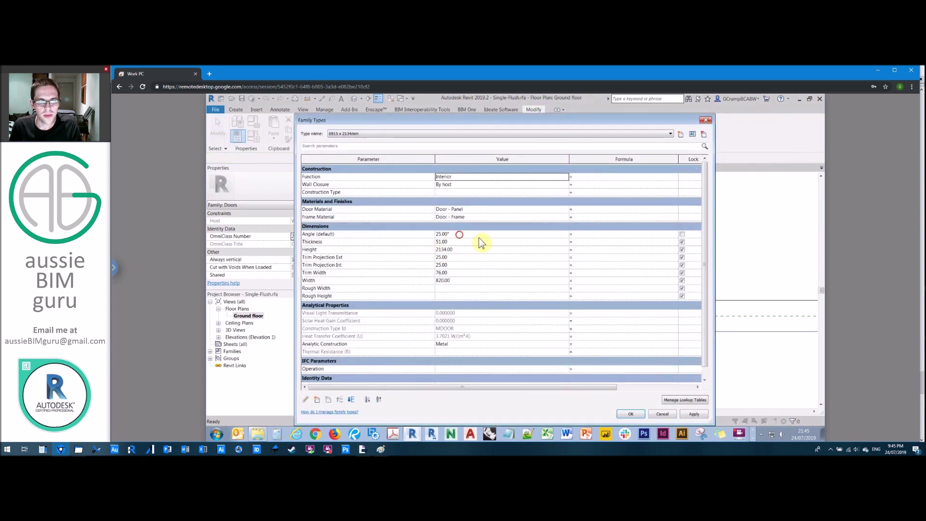
pyautogui.click(459, 235)
pyautogui.write('45')
pyautogui.click(630, 414)
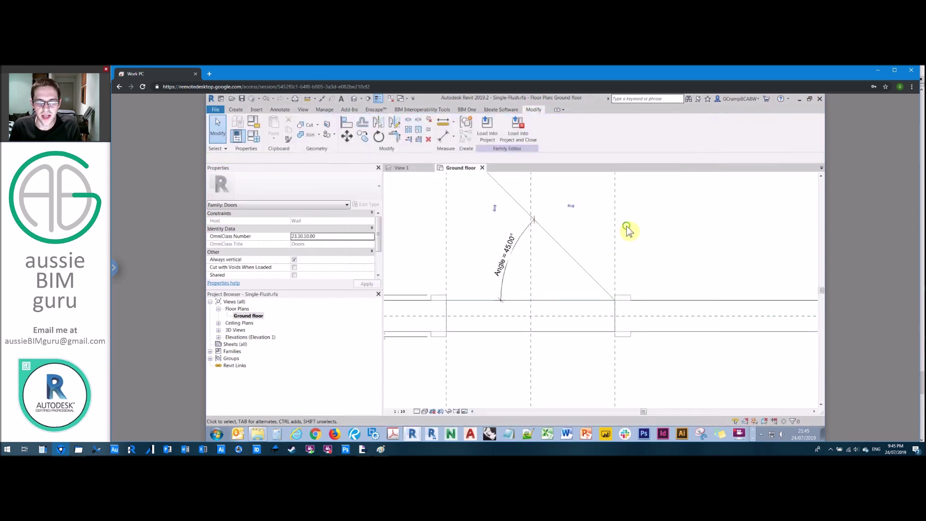
pyautogui.scroll(1, 534, 293)
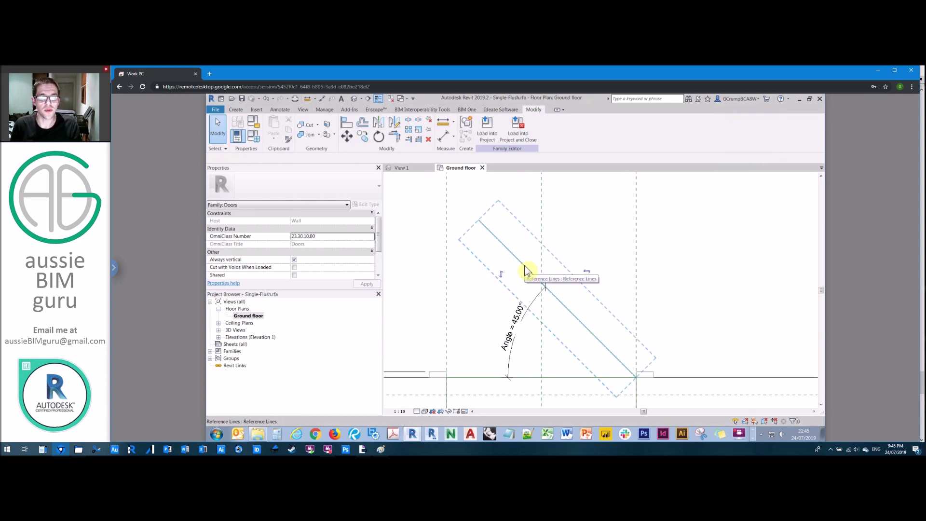
# Copy the angled reference line with CO to make a parallel leaf line.
pyautogui.click(526, 274)
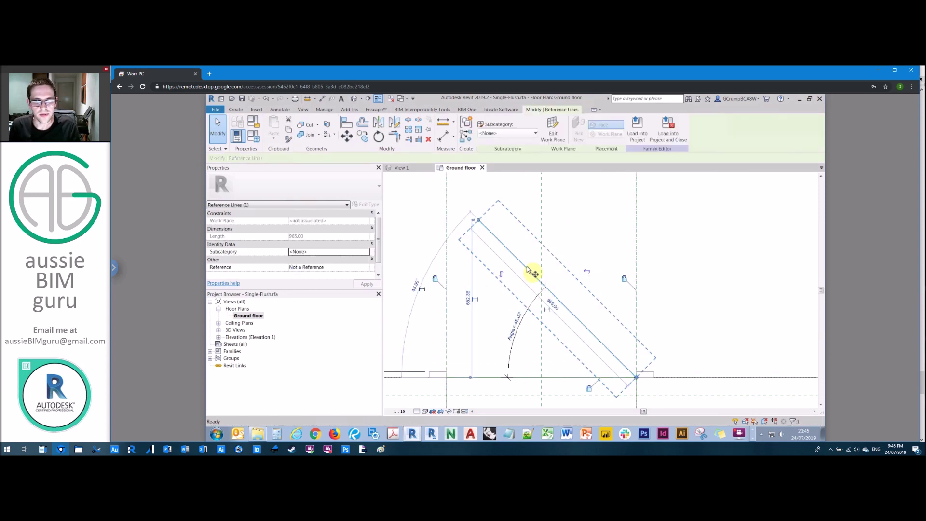
pyautogui.press('c')
pyautogui.press('o')
pyautogui.click(522, 272)
pyautogui.write('1')
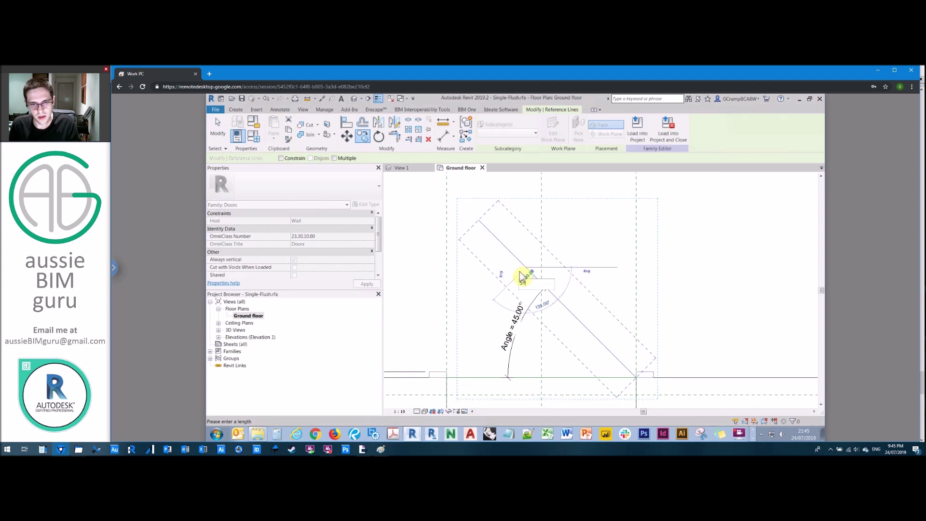
pyautogui.press('Return')
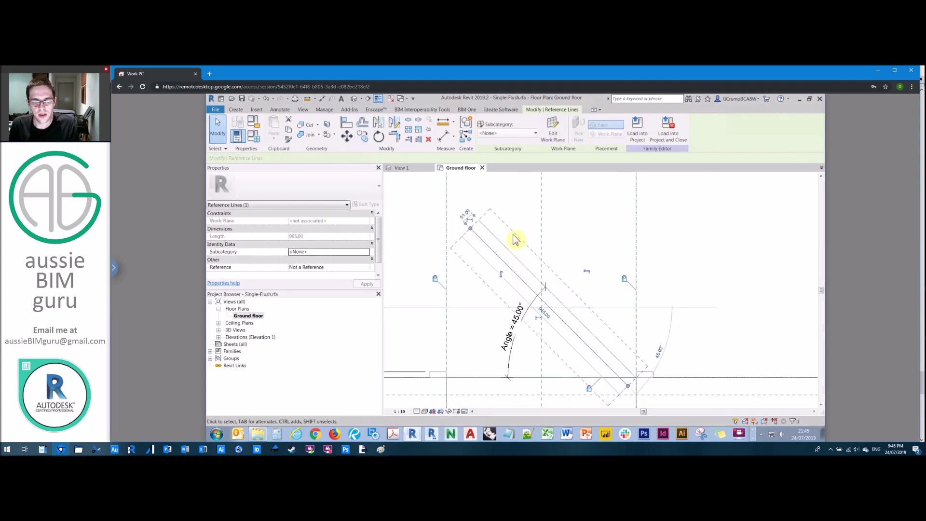
pyautogui.press('Escape')
pyautogui.press('Escape')
# Dimension the 51.00 spacing between the two leaf lines and label it Thickness.
pyautogui.press('d')
pyautogui.press('i')
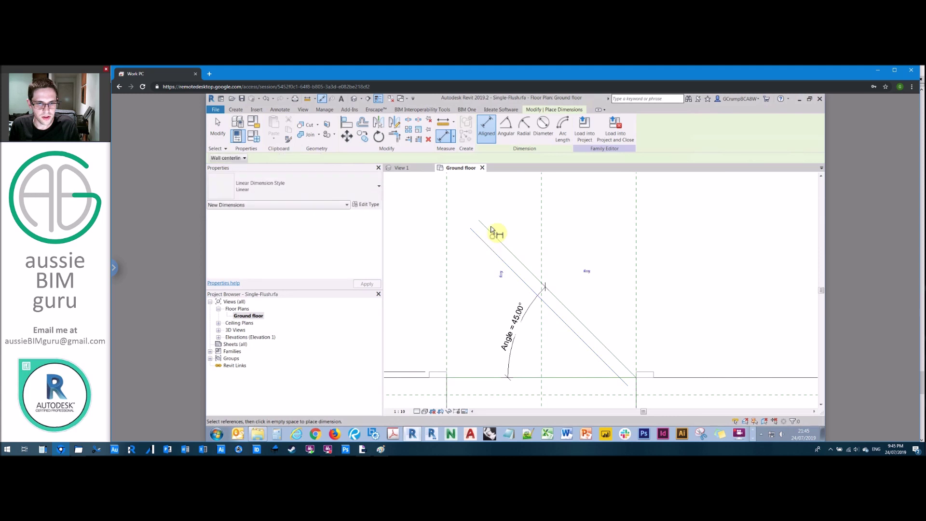
pyautogui.click(475, 236)
pyautogui.click(482, 230)
pyautogui.click(464, 207)
pyautogui.press('Escape')
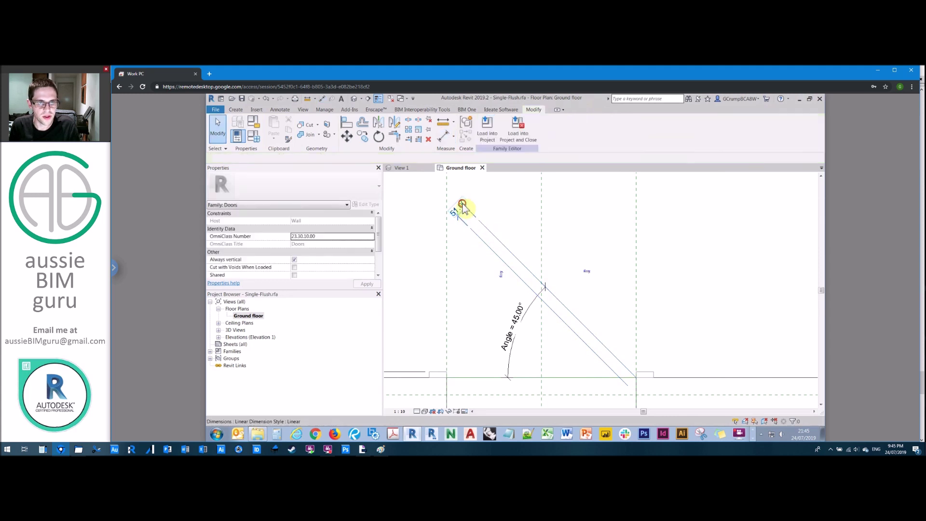
pyautogui.click(508, 128)
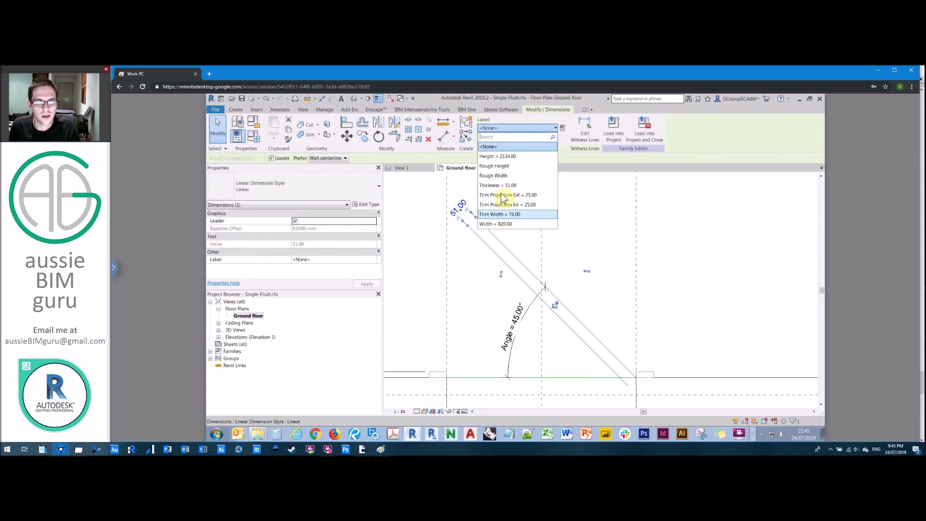
pyautogui.click(605, 230)
pyautogui.click(602, 226)
pyautogui.scroll(-2, 599, 256)
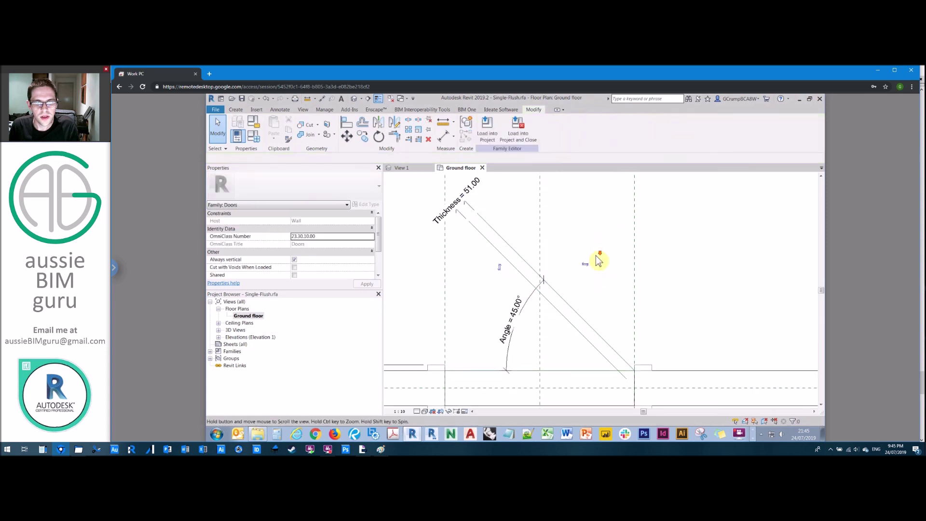
# Set the Angle parameter to 30 in Family Types.
pyautogui.click(254, 139)
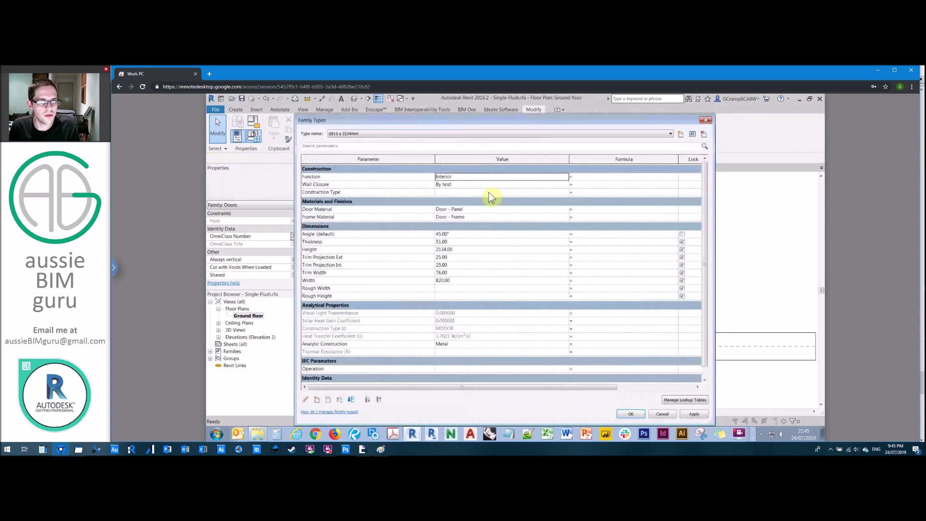
pyautogui.click(461, 234)
pyautogui.write('30')
pyautogui.click(632, 414)
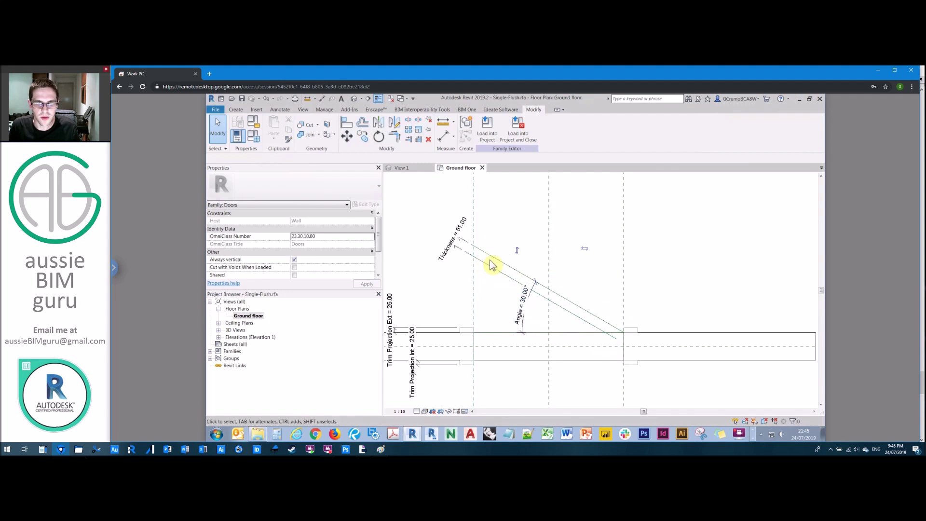
# Add a 30.00° angular dimension from the lower leaf line to the wall, labelled Angle.
pyautogui.click(280, 110)
pyautogui.click(259, 126)
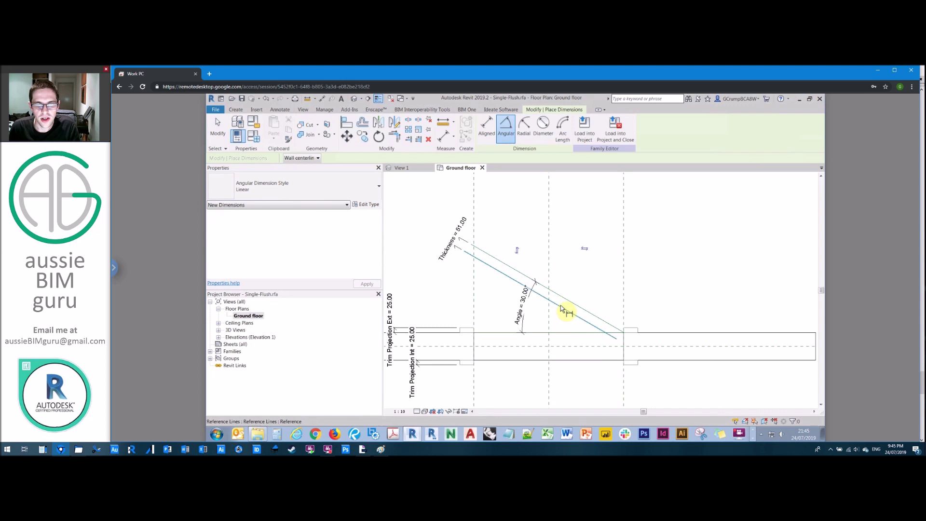
pyautogui.click(560, 305)
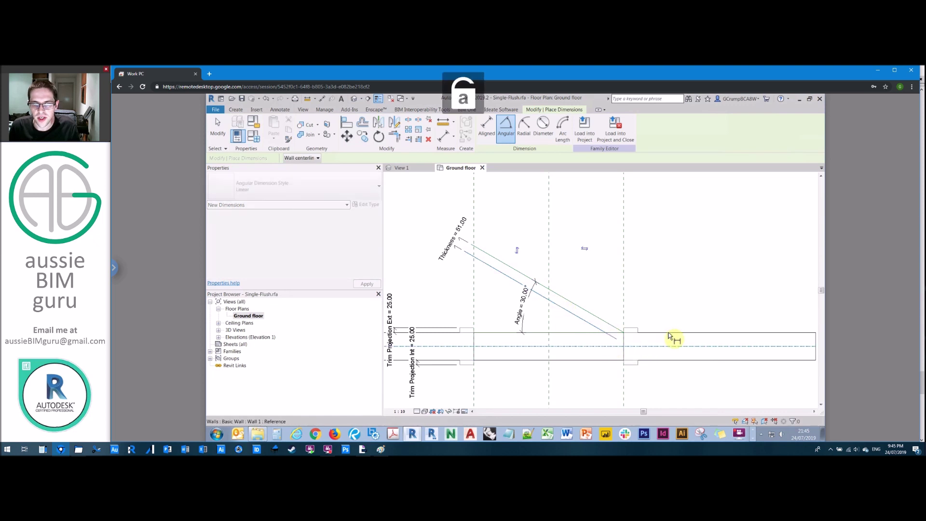
pyautogui.click(670, 336)
pyautogui.click(541, 321)
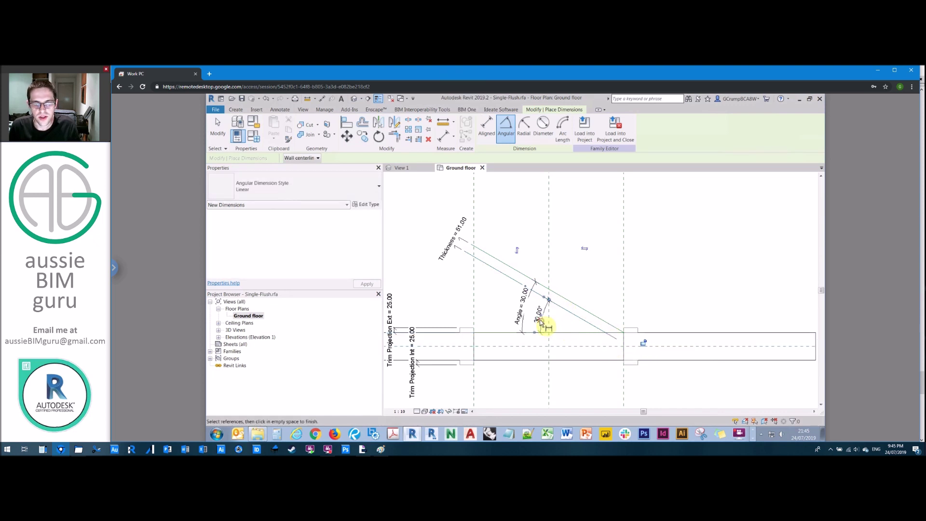
pyautogui.press('Escape')
pyautogui.click(537, 310)
pyautogui.click(497, 128)
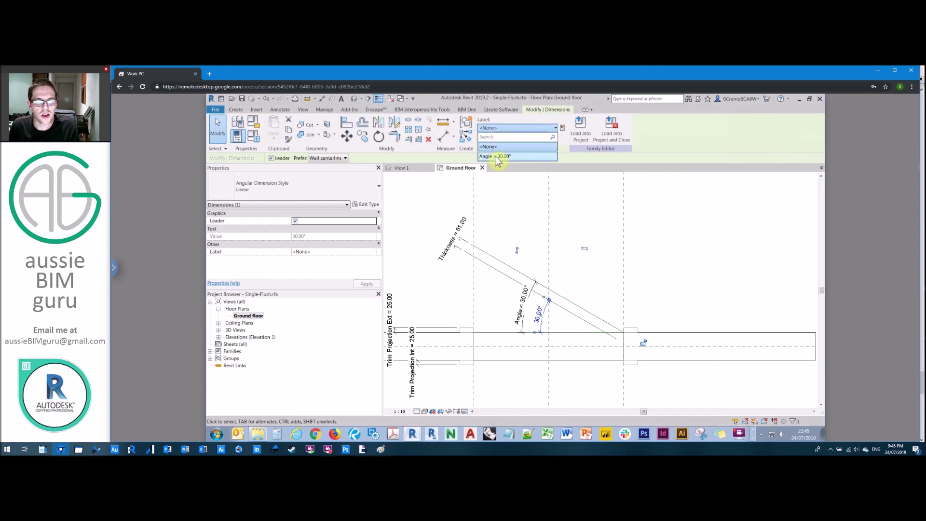
pyautogui.click(609, 217)
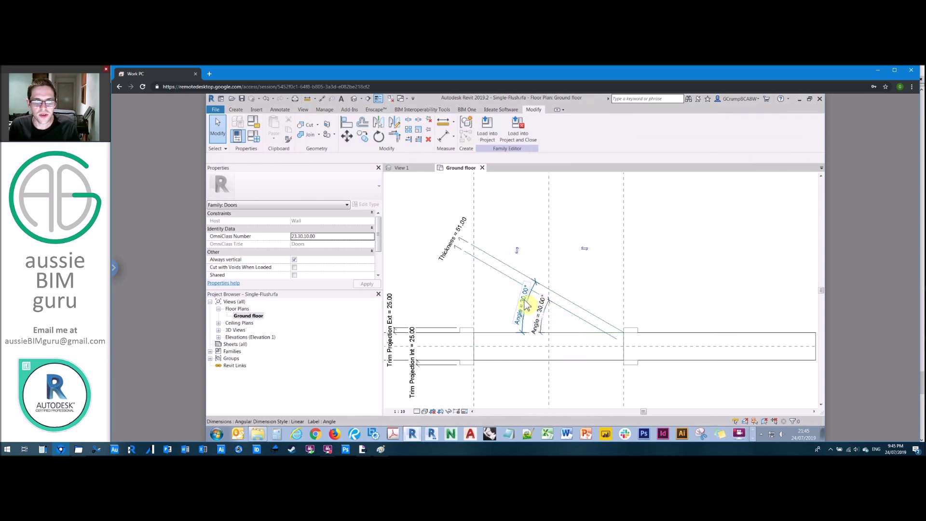
# Test deleting the second leaf line and its dimensions, then restore them with undo.
pyautogui.click(559, 298)
pyautogui.keyDown('ctrl'); pyautogui.click(541, 308); pyautogui.keyUp('ctrl')
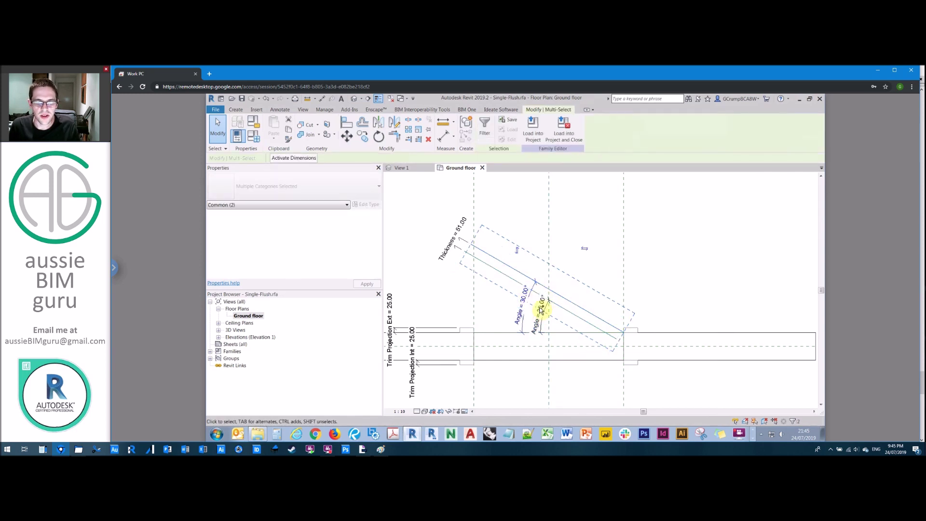
pyautogui.press('Escape')
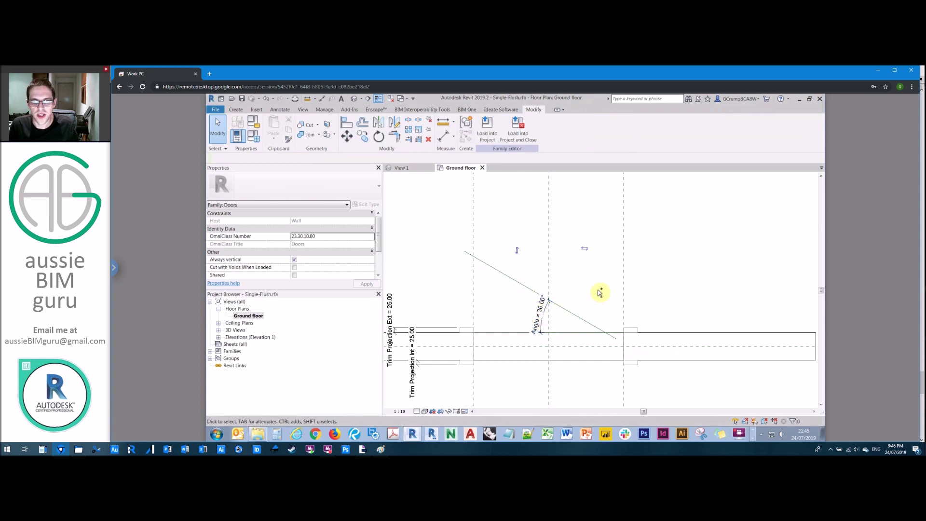
pyautogui.hotkey('ctrl', 'z')
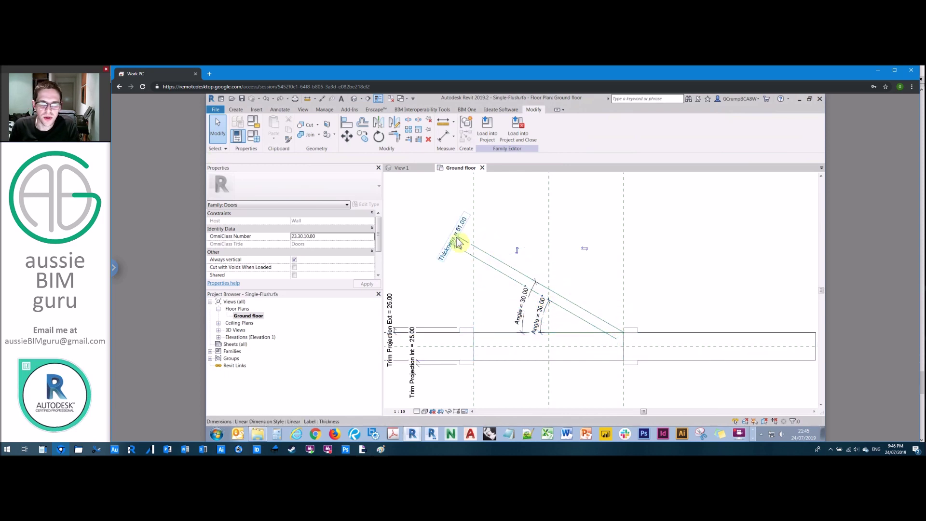
# Zoom and pan to inspect the Thickness = 51.00 label at the leaf's end.
pyautogui.click(458, 244)
pyautogui.scroll(3, 624, 337)
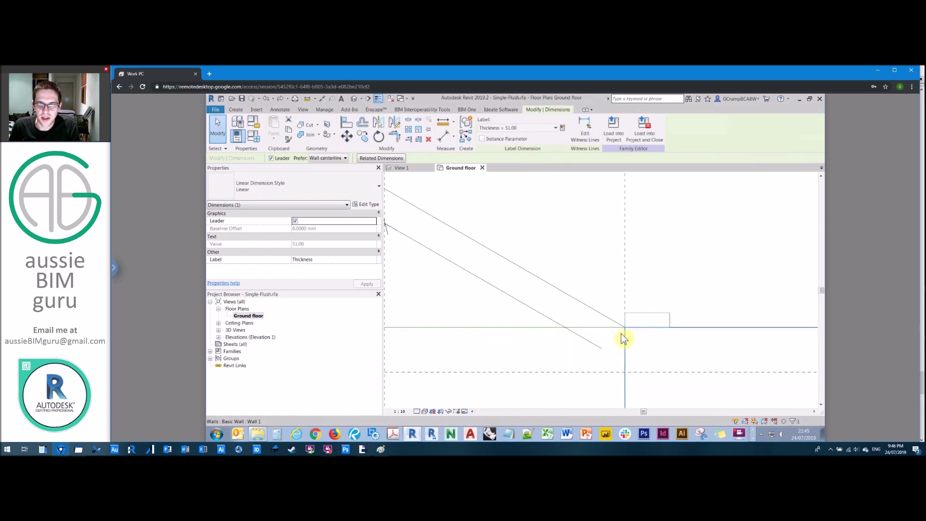
pyautogui.scroll(1, 622, 335)
pyautogui.scroll(-2, 625, 331)
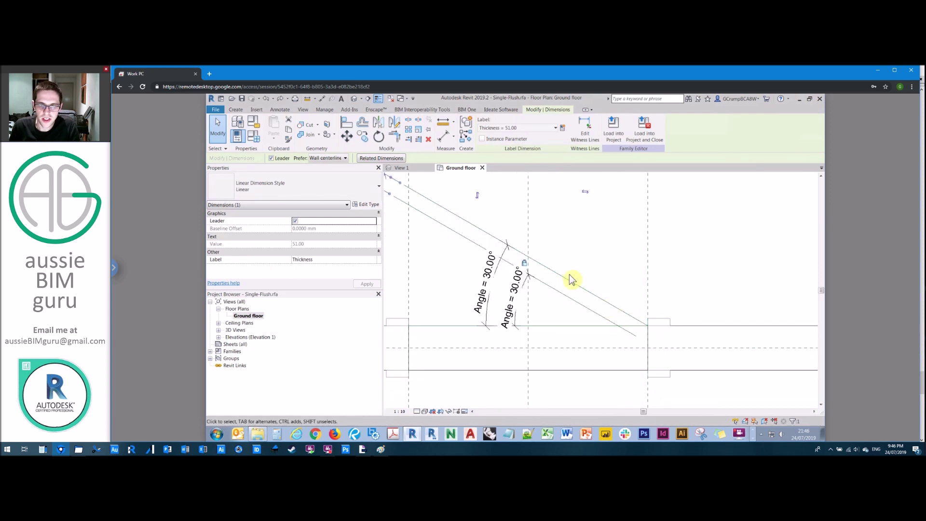
pyautogui.moveTo(533, 275); pyautogui.dragTo(485, 258, button='middle')
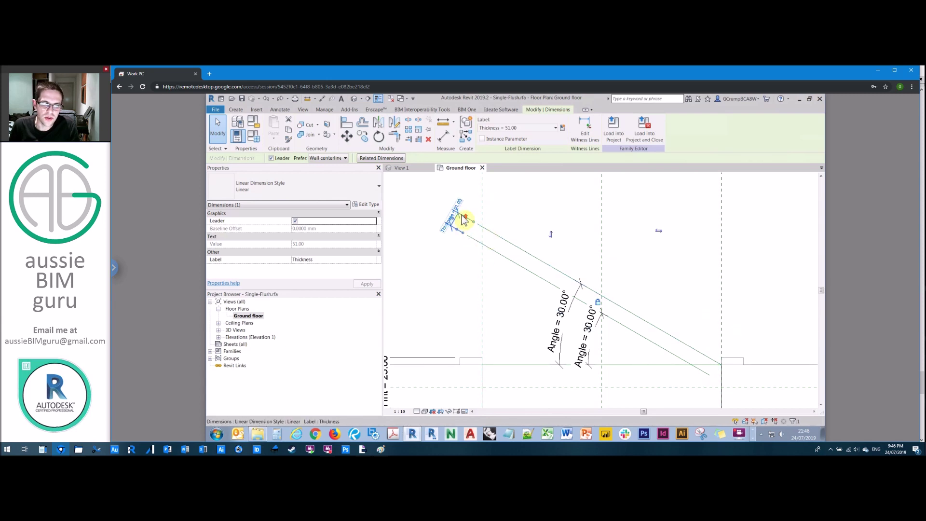
pyautogui.scroll(2, 464, 219)
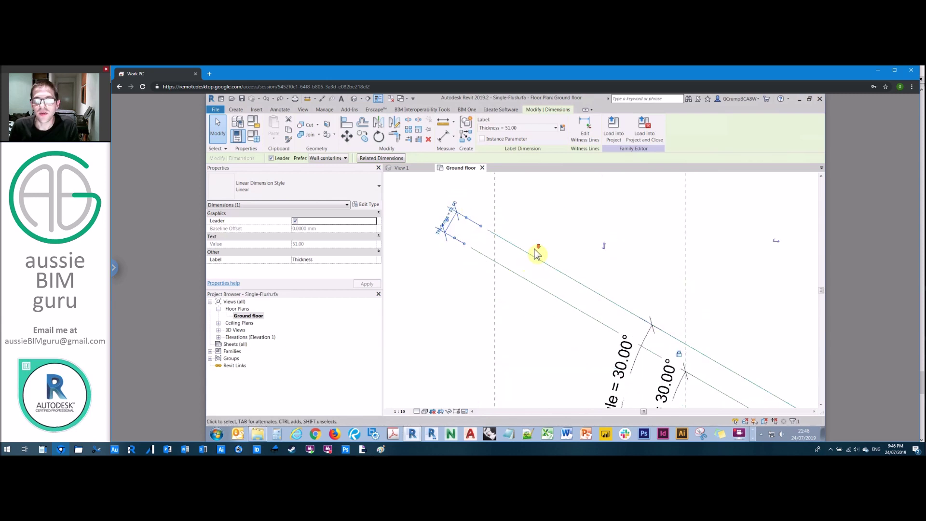
pyautogui.scroll(-1, 537, 253)
pyautogui.scroll(-2, 689, 325)
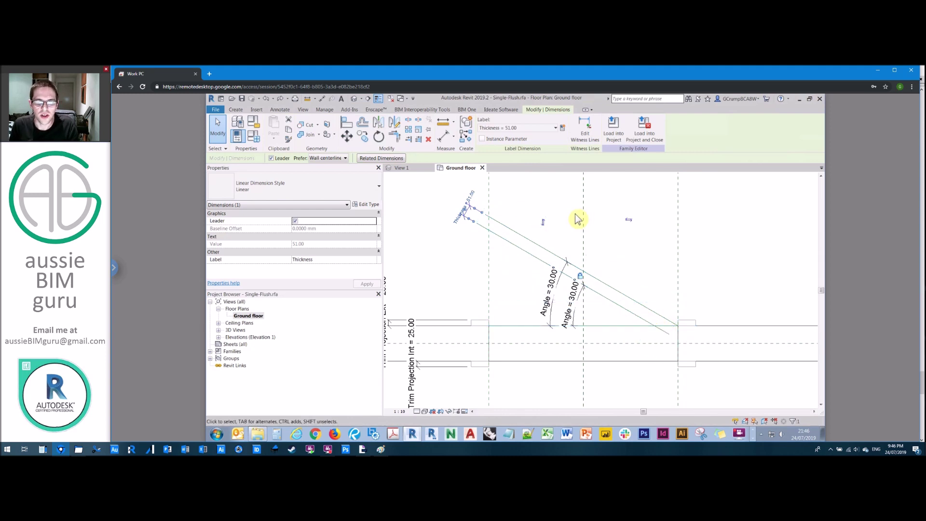
pyautogui.click(529, 200)
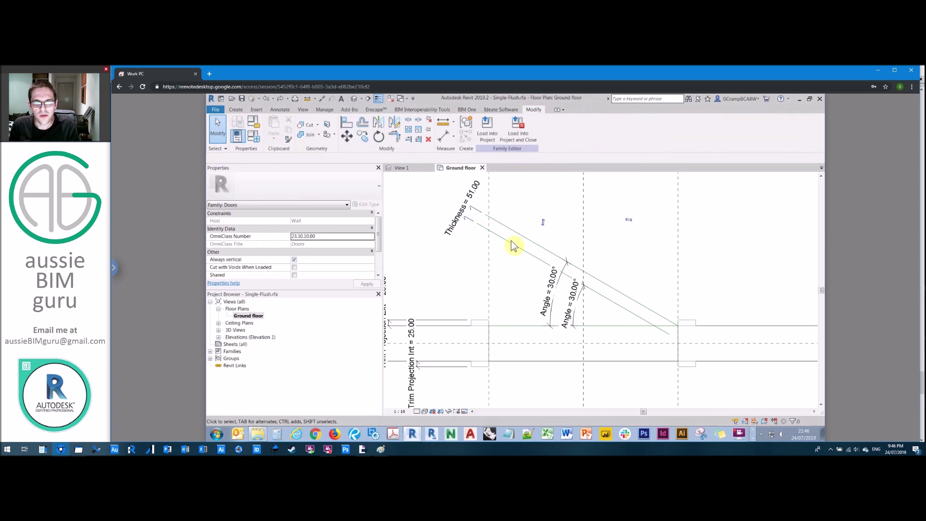
# Temporarily isolate the diagonal leaf reference line with HI and clear the selection.
pyautogui.click(603, 298)
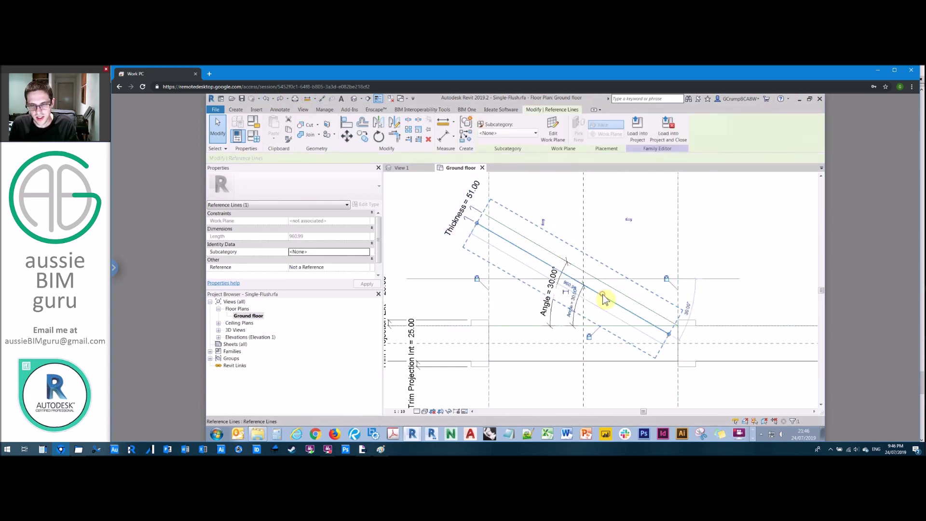
pyautogui.press('h')
pyautogui.press('i')
pyautogui.click(682, 224)
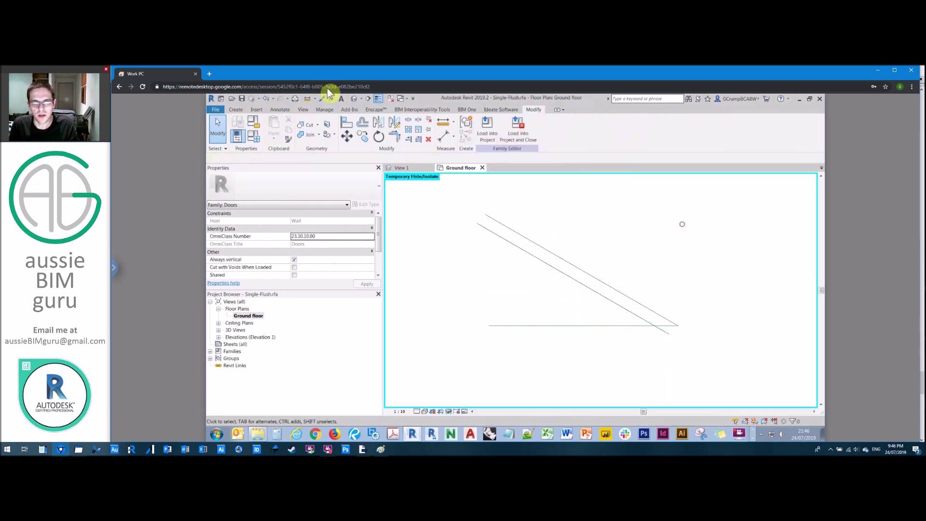
pyautogui.click(236, 109)
pyautogui.click(405, 128)
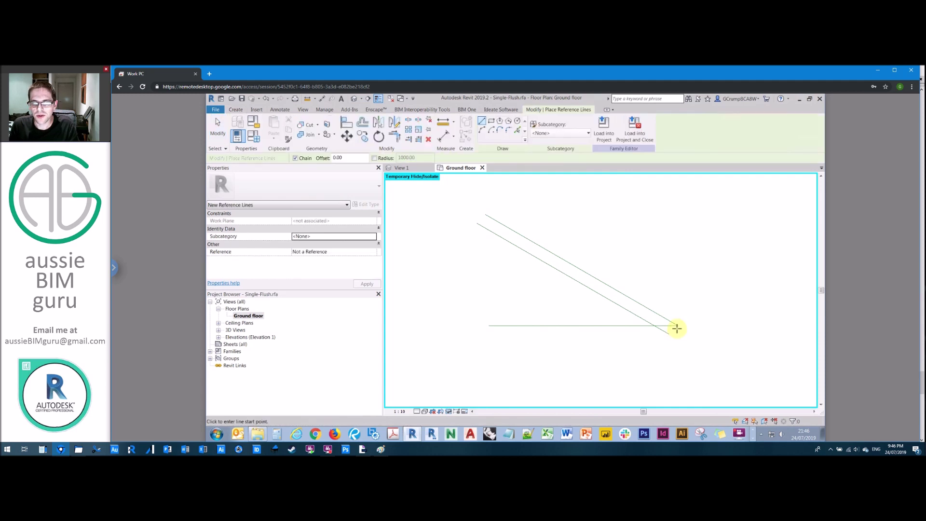
pyautogui.click(677, 327)
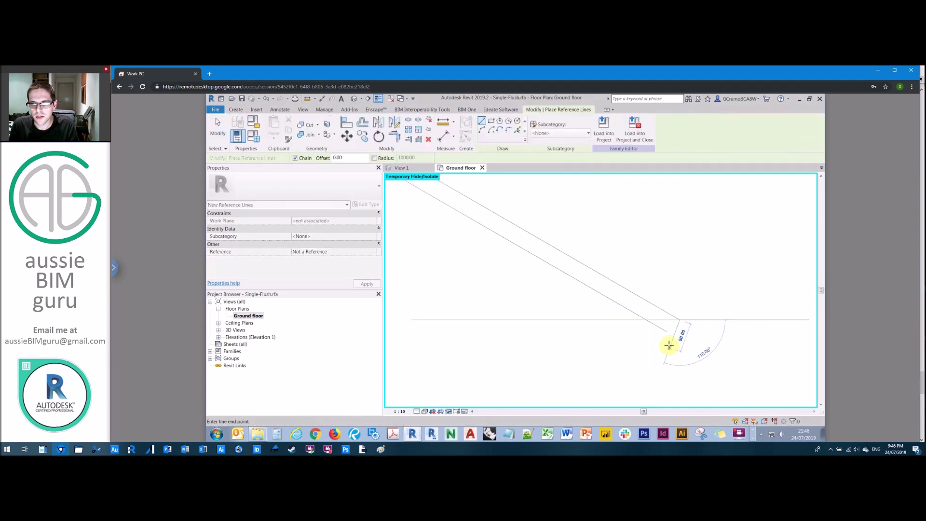
pyautogui.press('Escape')
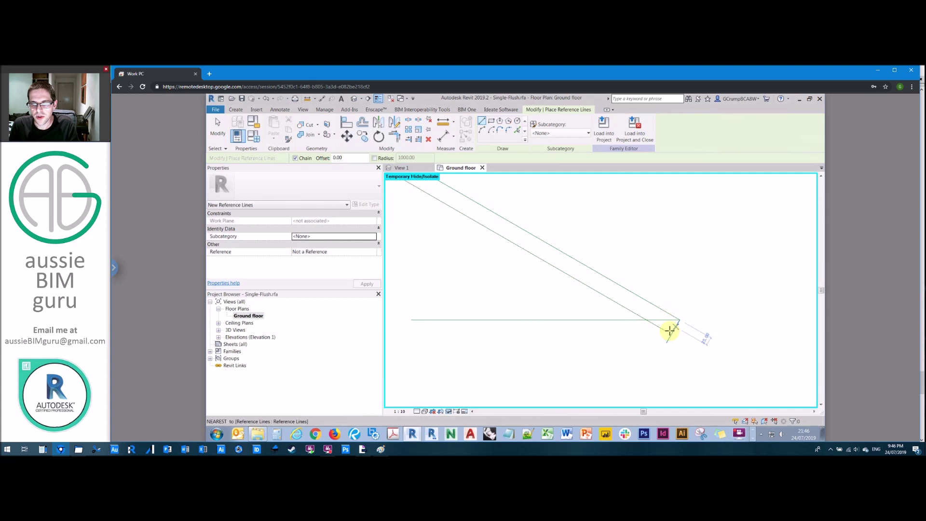
pyautogui.press('Escape')
# Join the leaf line ends into closed corners with Trim/Extend (TR), then reset the temporary isolate.
pyautogui.press('t')
pyautogui.press('r')
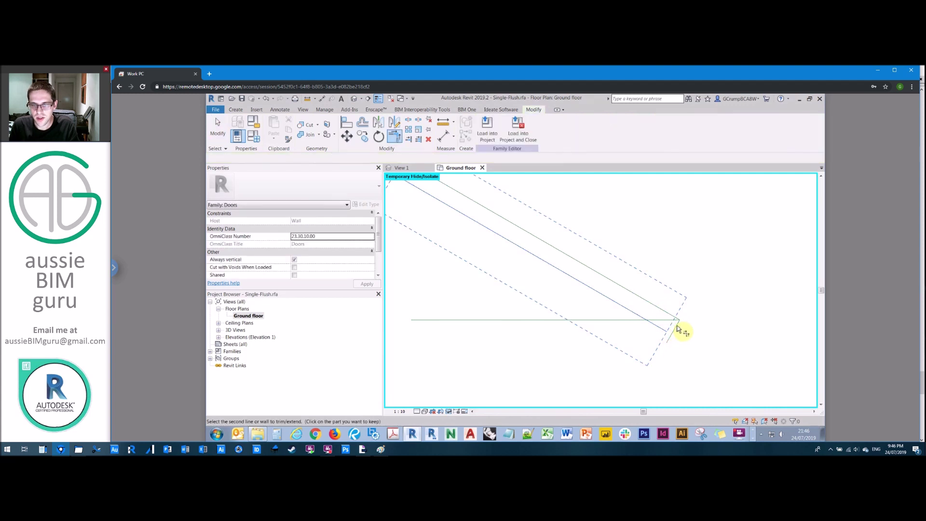
pyautogui.press('Escape')
pyautogui.scroll(-2, 677, 328)
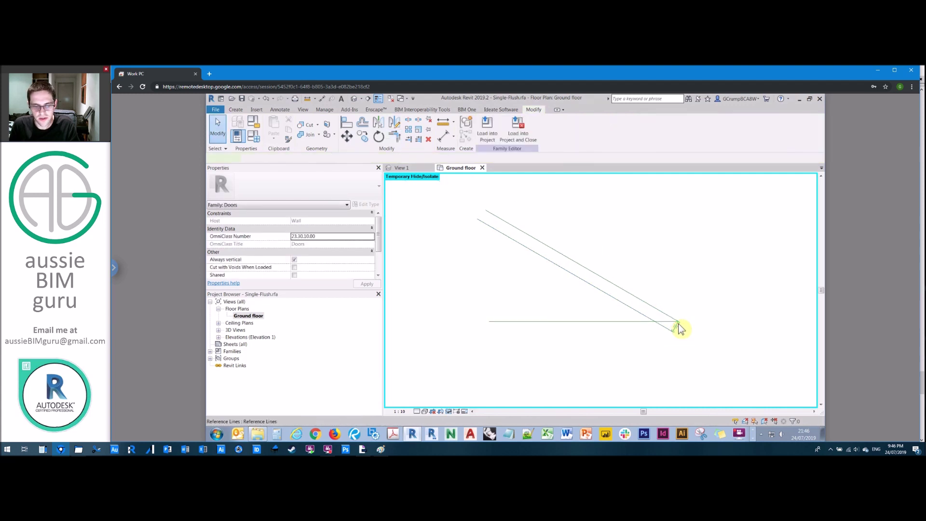
pyautogui.moveTo(678, 328); pyautogui.dragTo(488, 221)
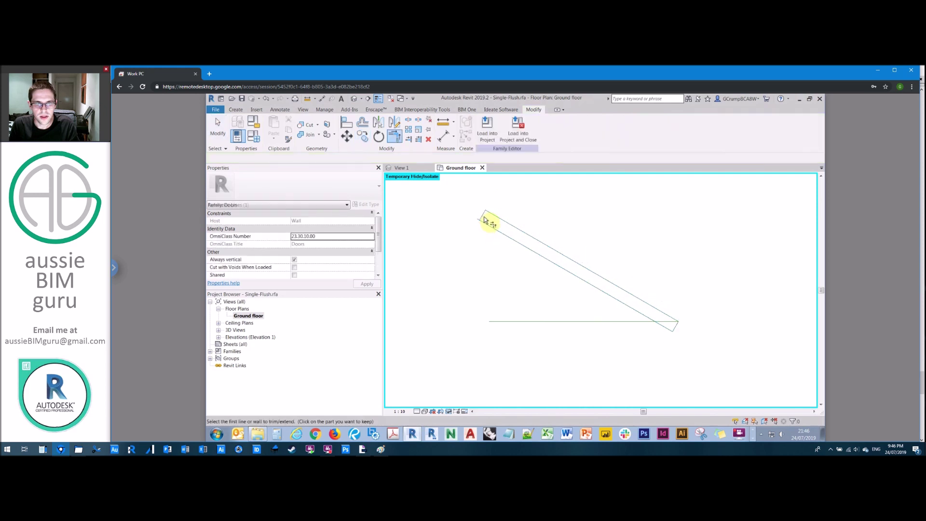
pyautogui.press('t')
pyautogui.press('r')
pyautogui.click(493, 215)
pyautogui.click(493, 215)
pyautogui.press('Escape')
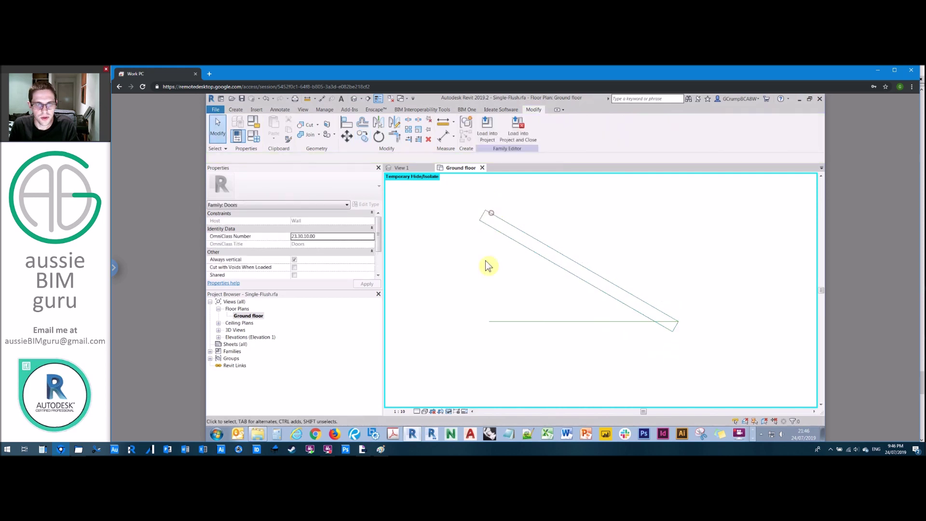
pyautogui.click(450, 411)
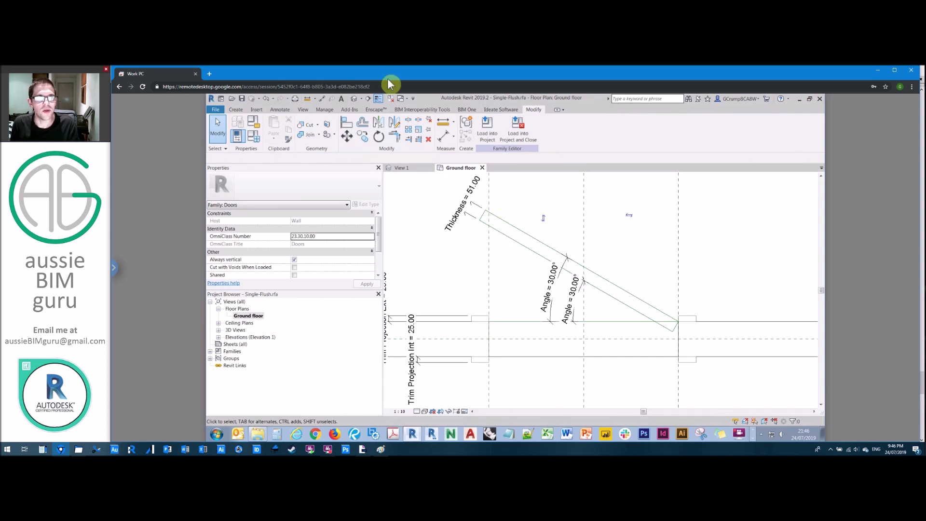
pyautogui.click(280, 110)
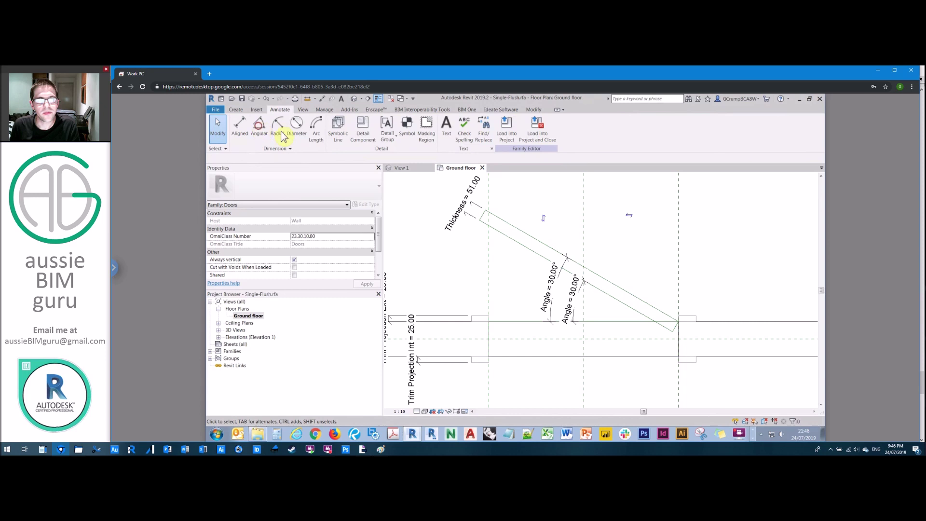
# Add 90° angular dimensions at the leaf's upper end and at its hinge end.
pyautogui.click(489, 215)
pyautogui.click(497, 268)
pyautogui.scroll(-2, 493, 263)
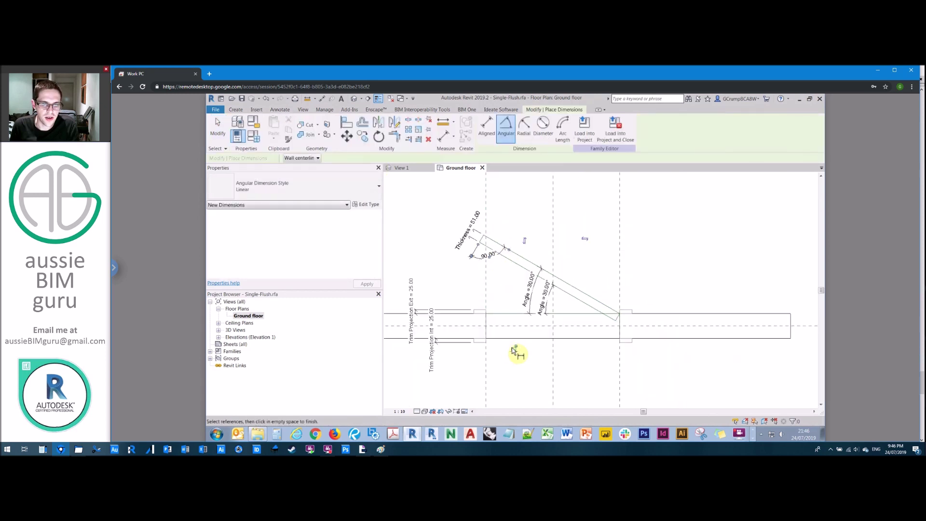
pyautogui.scroll(2, 614, 316)
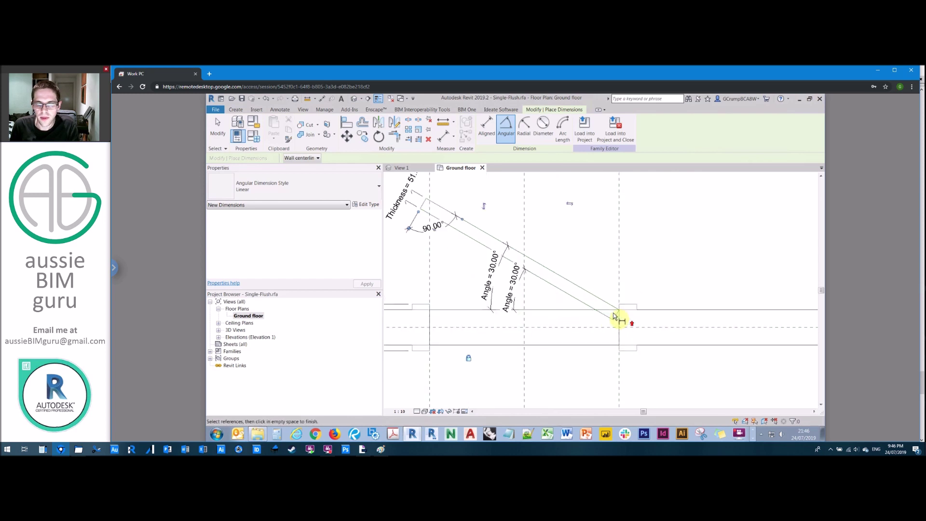
pyautogui.scroll(1, 613, 316)
pyautogui.click(611, 303)
pyautogui.click(617, 314)
pyautogui.click(583, 315)
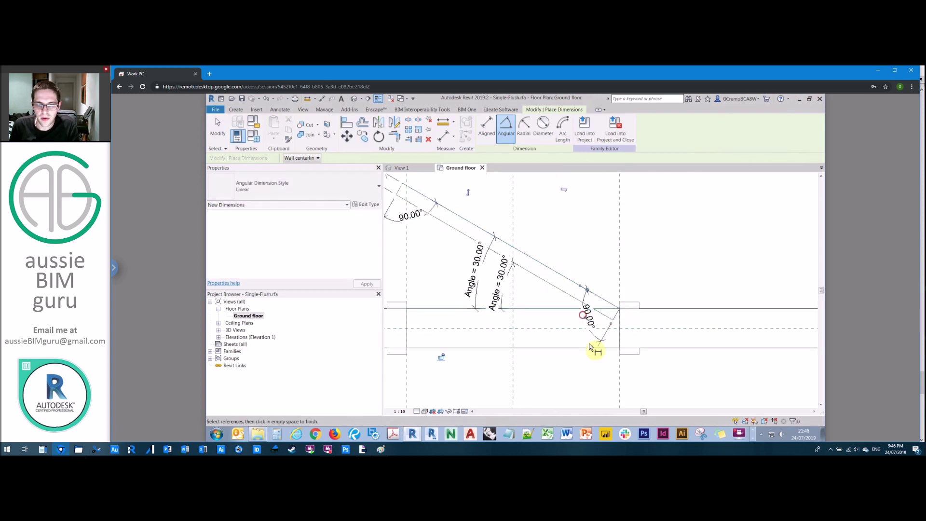
pyautogui.scroll(-3, 531, 338)
pyautogui.press('Escape')
pyautogui.press('Escape')
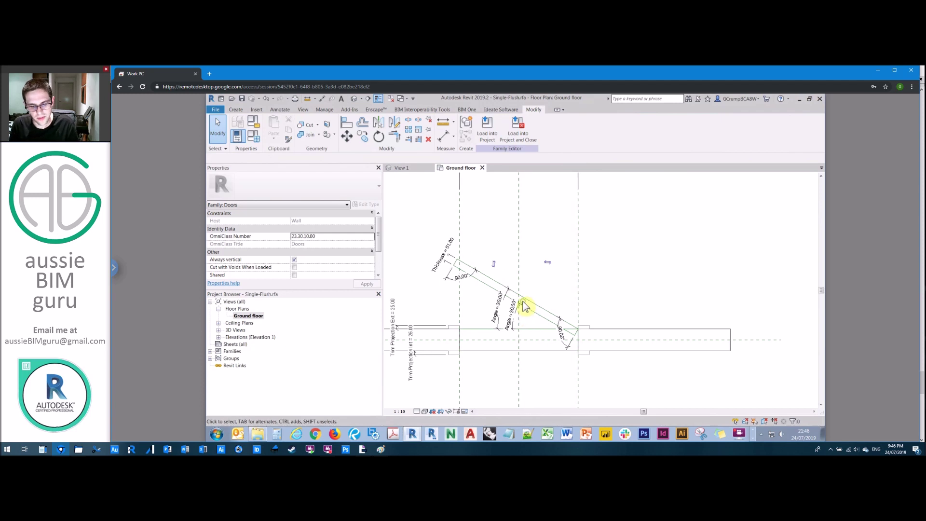
# Place a 965.00 aligned dimension (DI) along the leaf from hinge end to far end.
pyautogui.press('d')
pyautogui.press('i')
pyautogui.scroll(2, 456, 265)
pyautogui.click(453, 265)
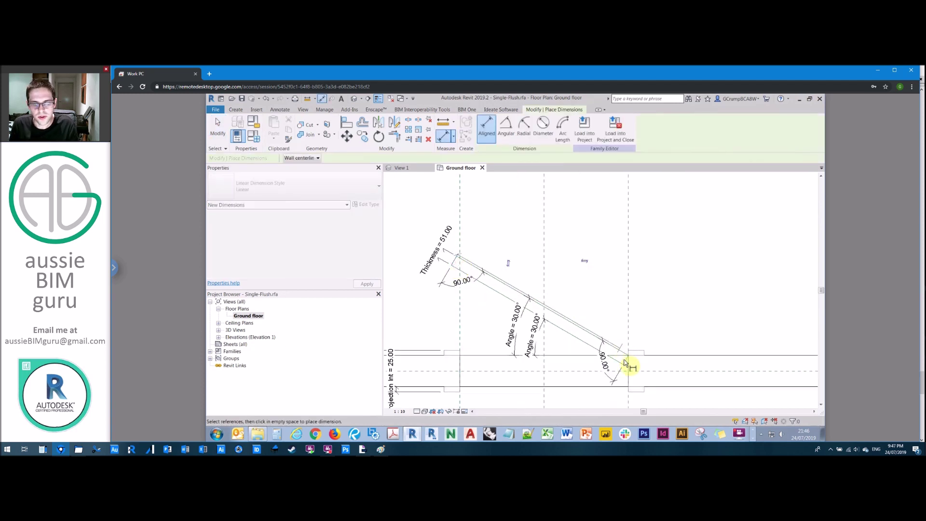
pyautogui.click(628, 363)
pyautogui.click(609, 321)
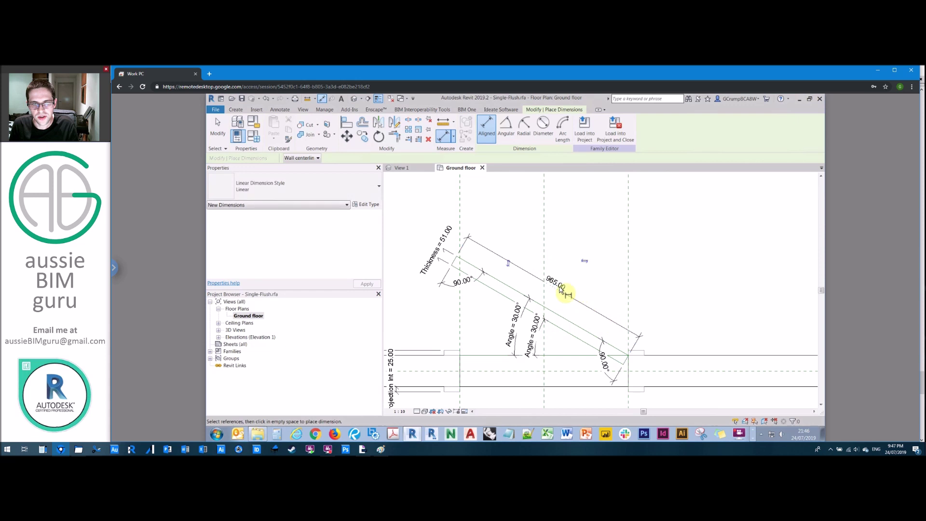
pyautogui.press('Escape')
# Label the leaf length dimension with the Width parameter, showing Width = 820.00.
pyautogui.click(515, 128)
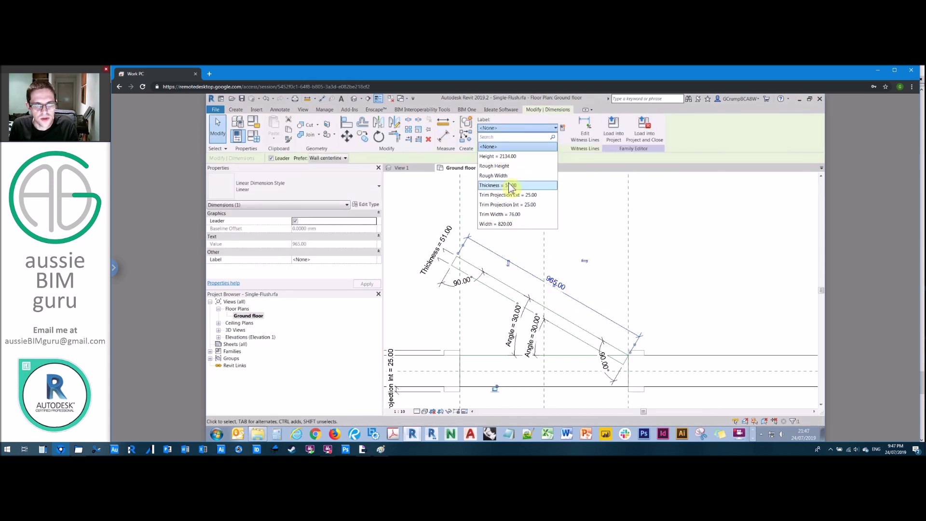
pyautogui.click(511, 225)
pyautogui.click(663, 227)
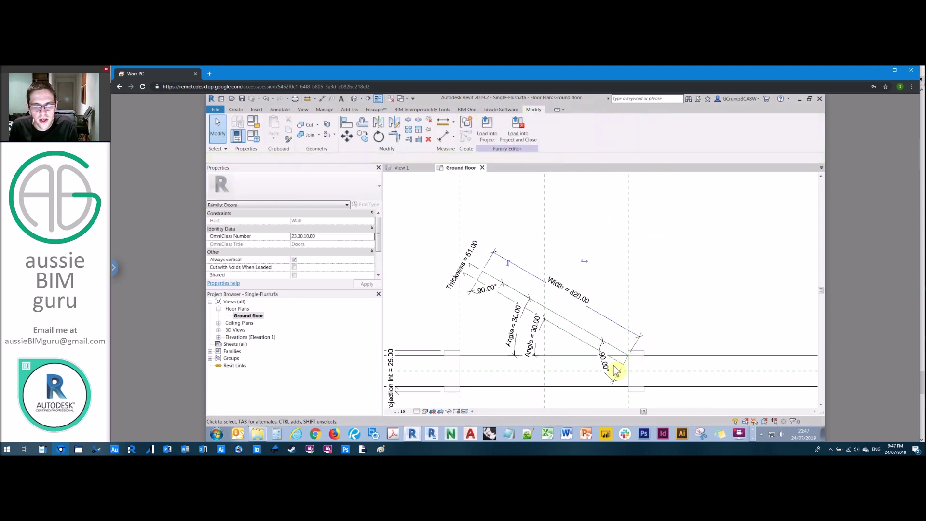
pyautogui.scroll(5, 618, 367)
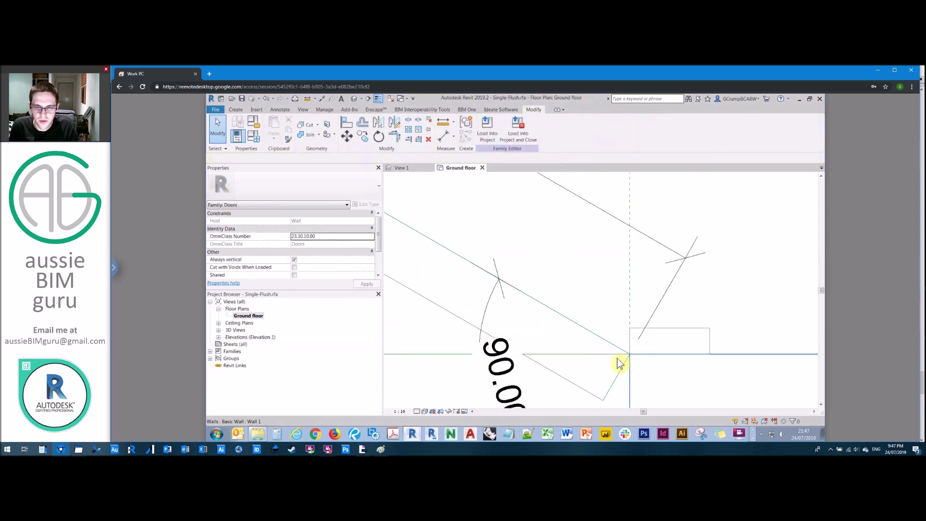
pyautogui.scroll(-5, 627, 347)
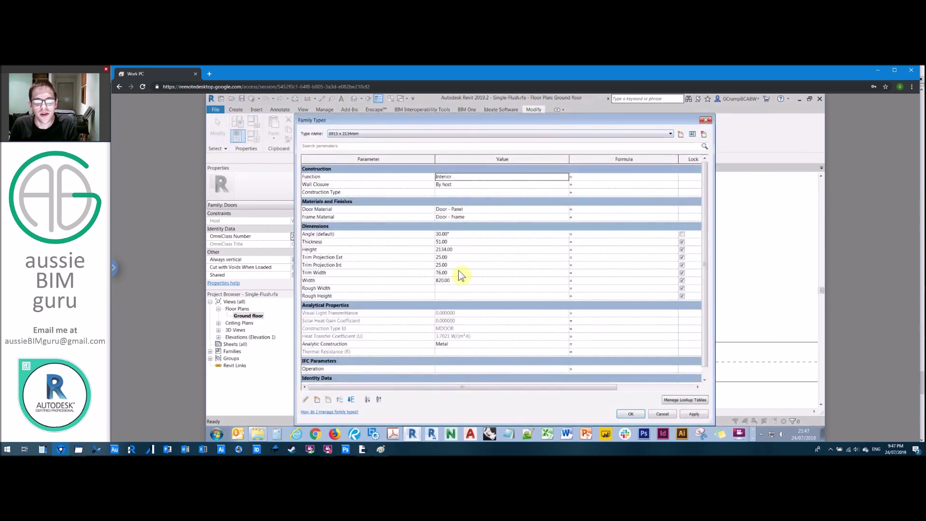
# Set Width to 920 in Family Types, then confirm the Angle default stays at 30°.
pyautogui.click(463, 281)
pyautogui.write('920')
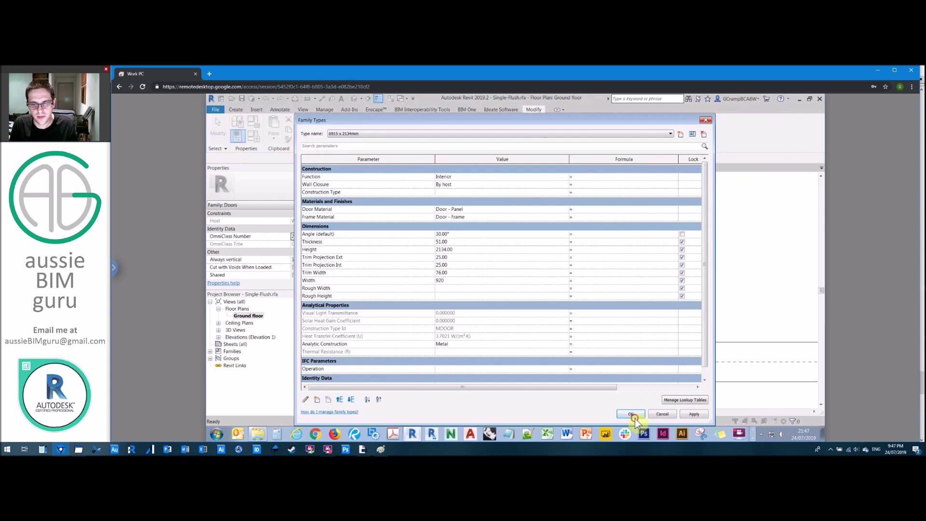
pyautogui.click(630, 414)
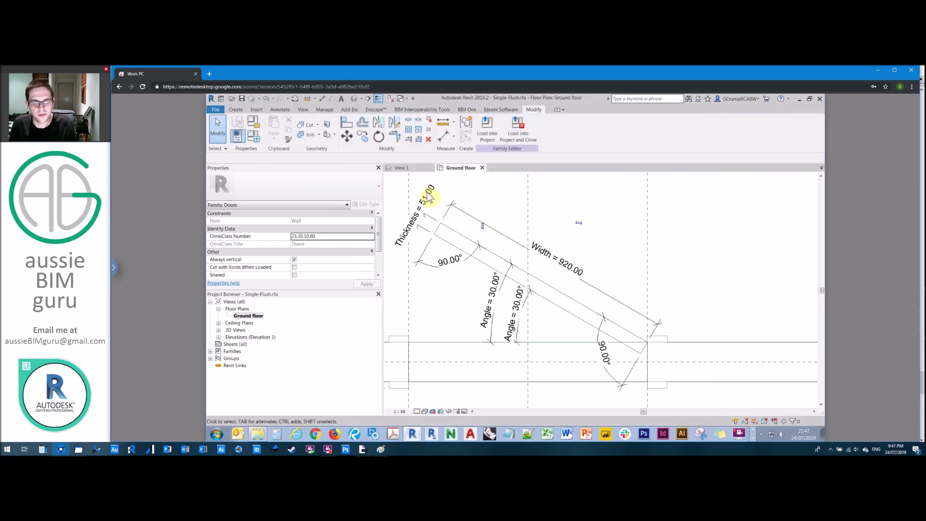
pyautogui.click(253, 141)
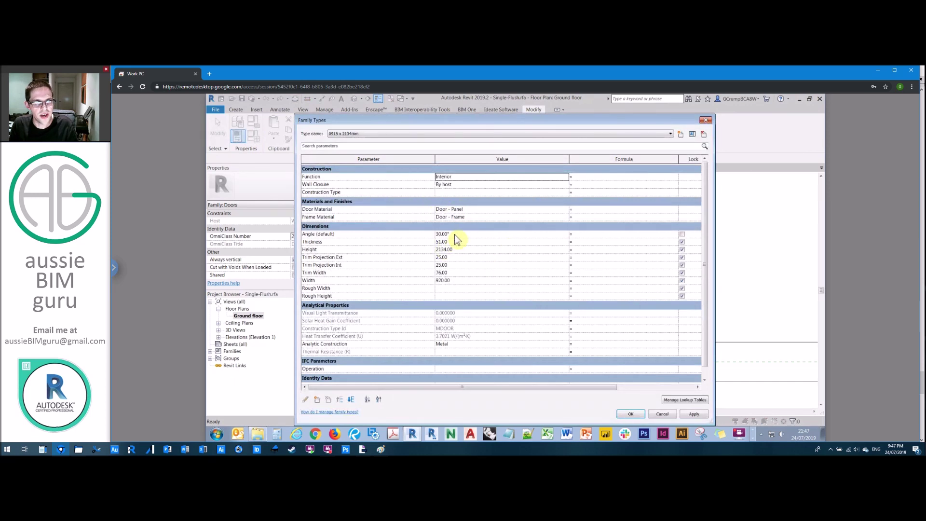
pyautogui.click(455, 234)
pyautogui.click(629, 411)
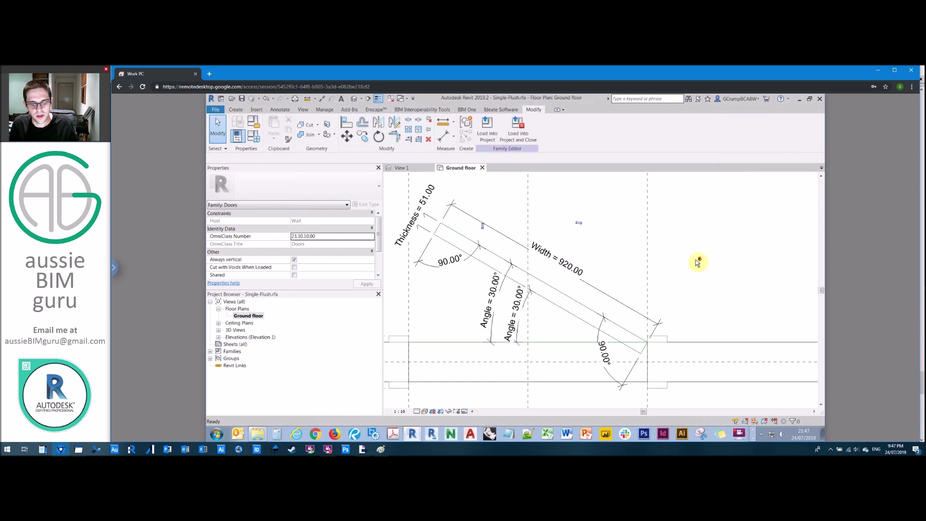
# Create the leaf extrusion by picking its upper and diagonal reference lines, then finish the sketch.
pyautogui.click(236, 110)
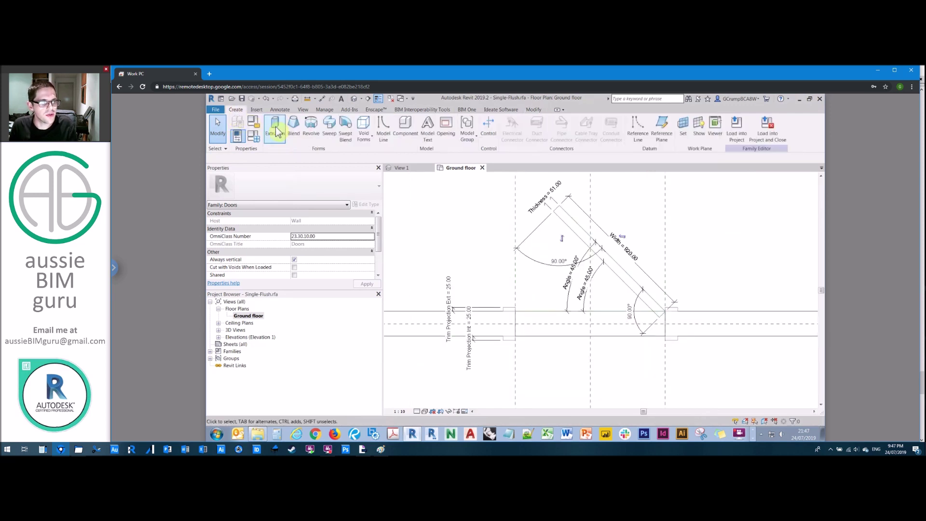
pyautogui.click(275, 124)
pyautogui.click(518, 139)
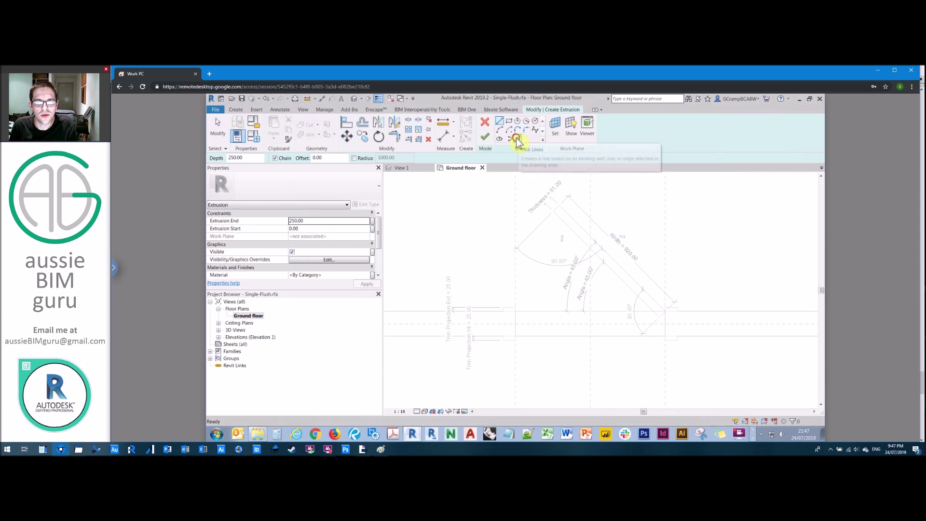
pyautogui.scroll(2, 564, 223)
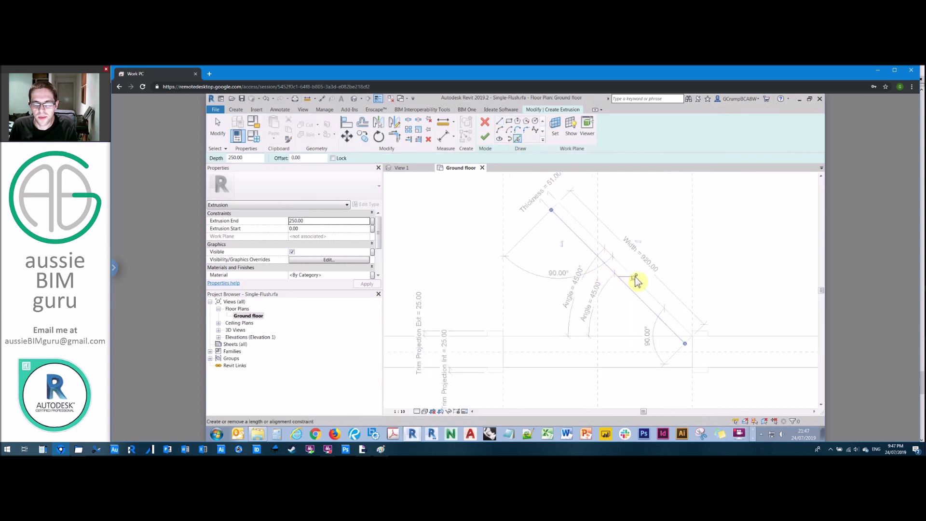
pyautogui.scroll(2, 559, 211)
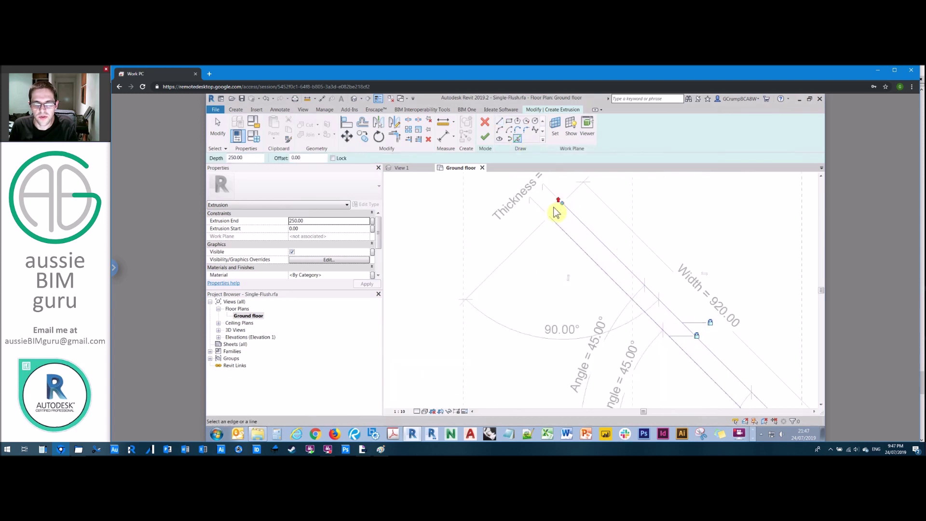
pyautogui.click(556, 212)
pyautogui.scroll(-2, 555, 205)
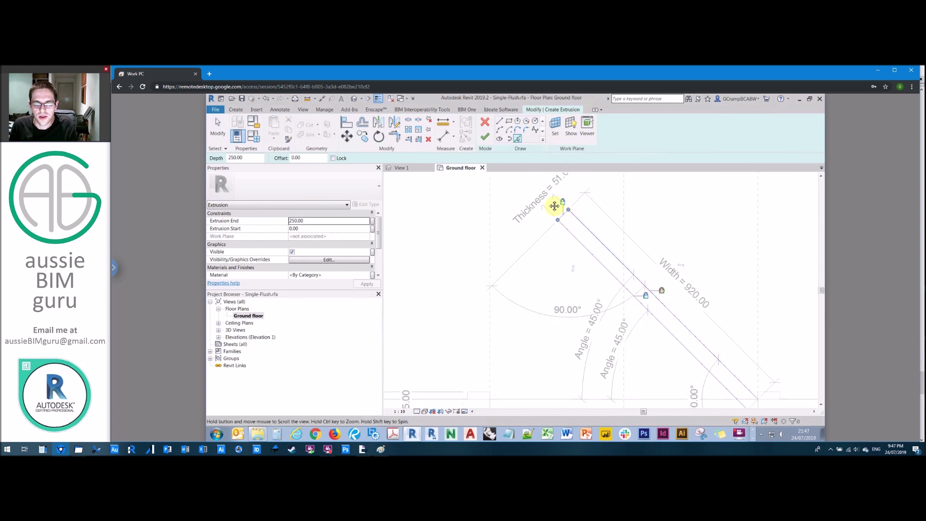
pyautogui.scroll(3, 627, 300)
pyautogui.click(637, 279)
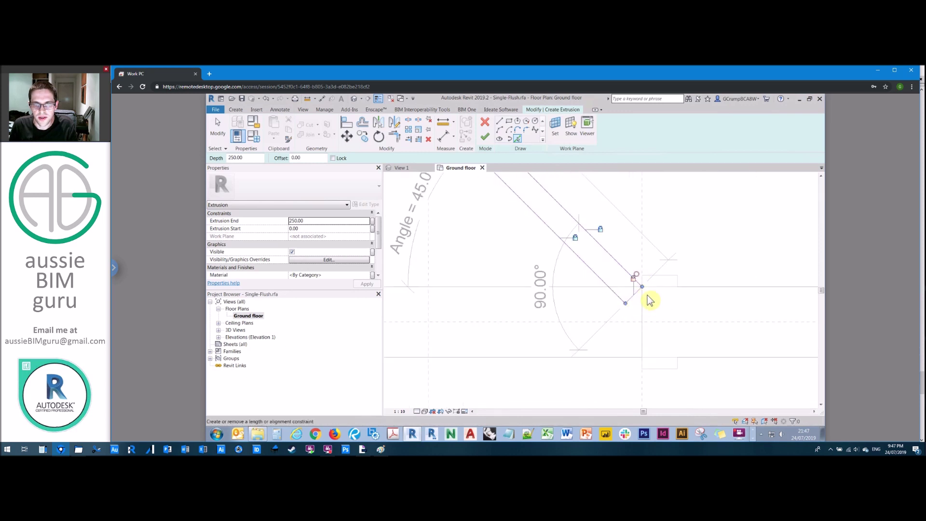
pyautogui.scroll(-3, 578, 251)
pyautogui.click(484, 137)
# In the Front elevation, align the leaf's top edge to the door head plane.
pyautogui.click(244, 337)
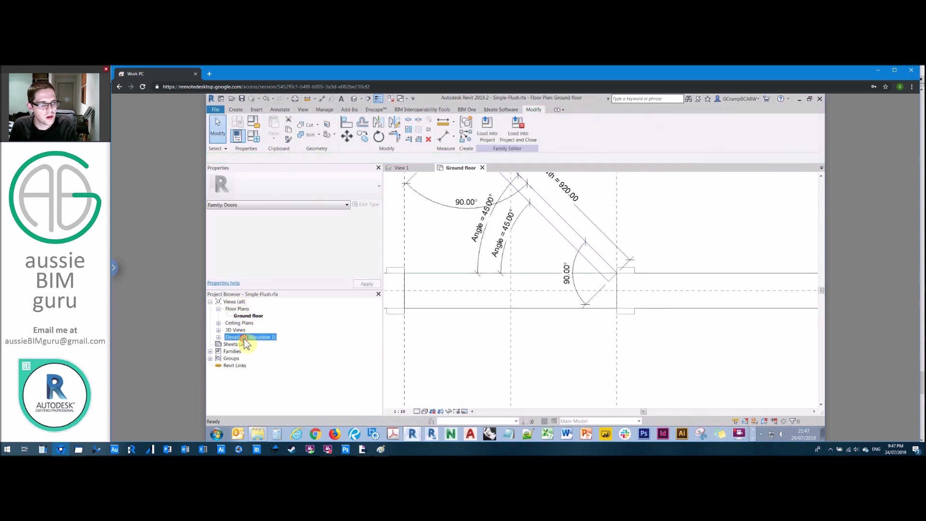
pyautogui.doubleClick(246, 337)
pyautogui.doubleClick(240, 351)
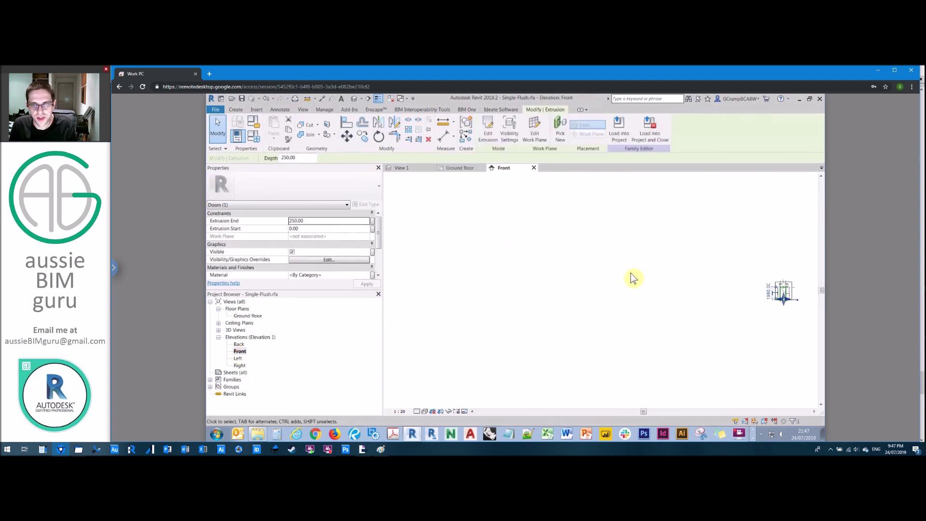
pyautogui.press('z')
pyautogui.press('f')
pyautogui.press('a')
pyautogui.press('l')
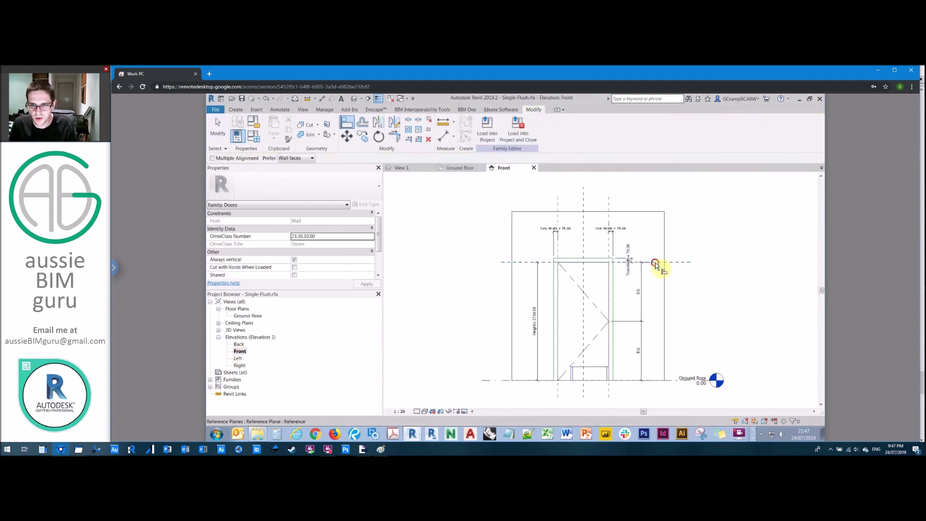
pyautogui.click(655, 264)
pyautogui.click(597, 365)
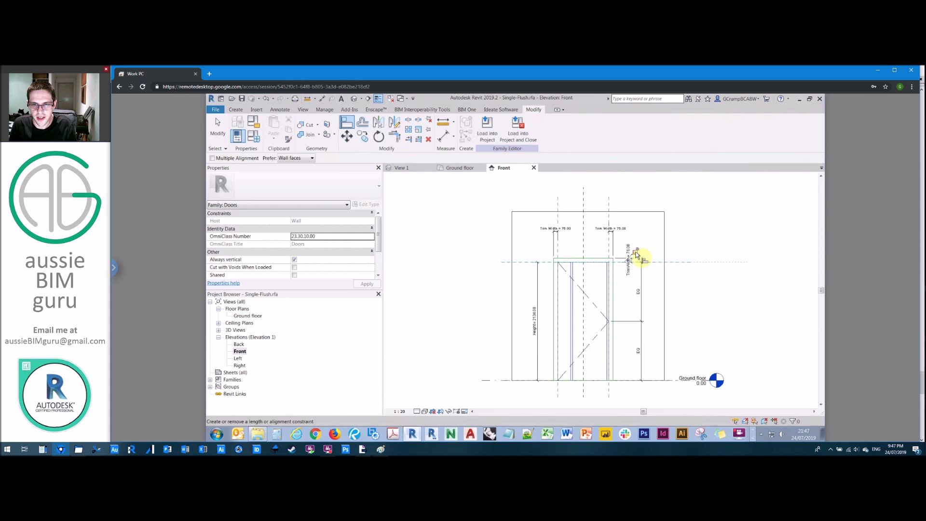
# In 3D View 1, set the leaf extrusion to display only in Plan/RCP and when cut.
pyautogui.doubleClick(236, 330)
pyautogui.doubleClick(241, 336)
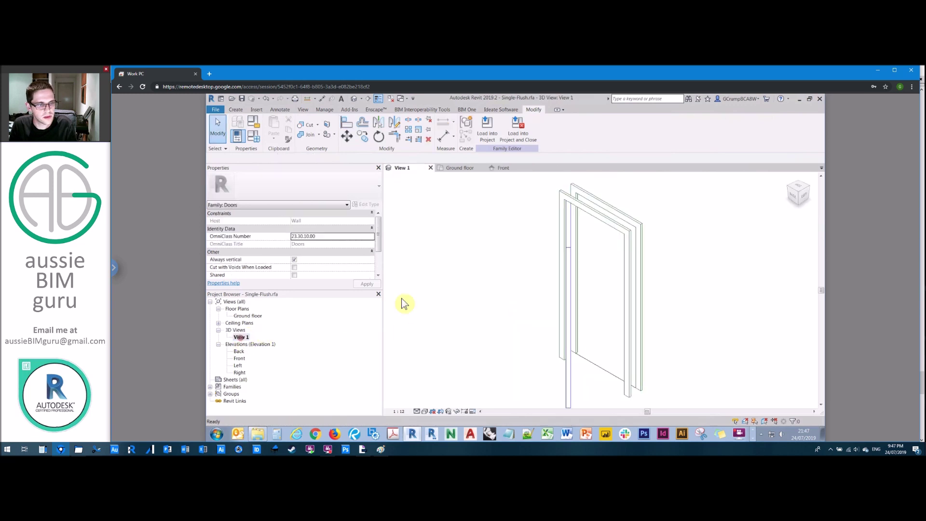
pyautogui.click(568, 258)
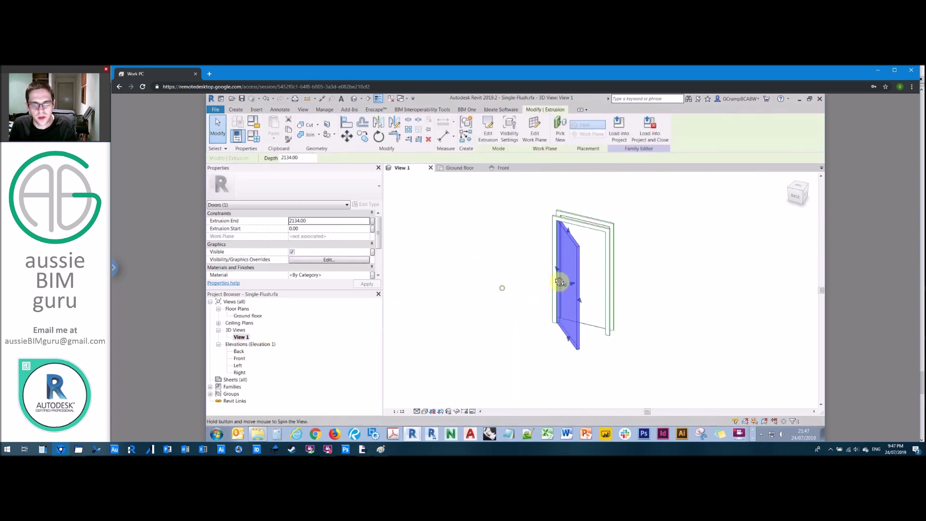
pyautogui.click(337, 259)
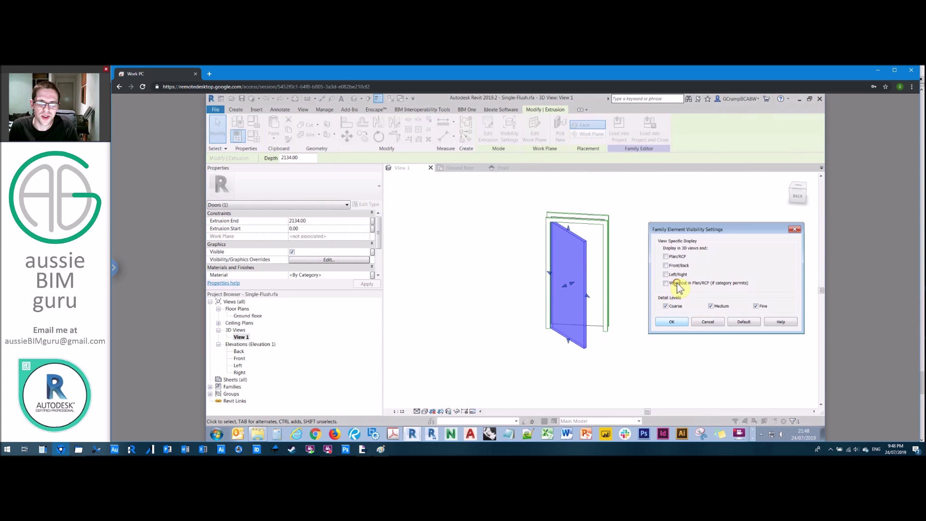
pyautogui.click(672, 322)
# Open the Ground floor plan and pan to centre the door.
pyautogui.doubleClick(247, 315)
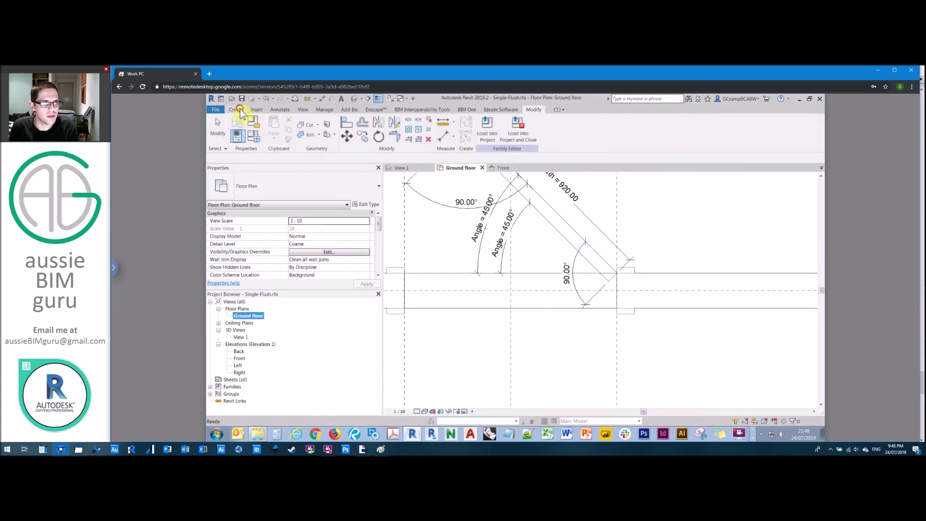
pyautogui.click(236, 110)
pyautogui.click(279, 110)
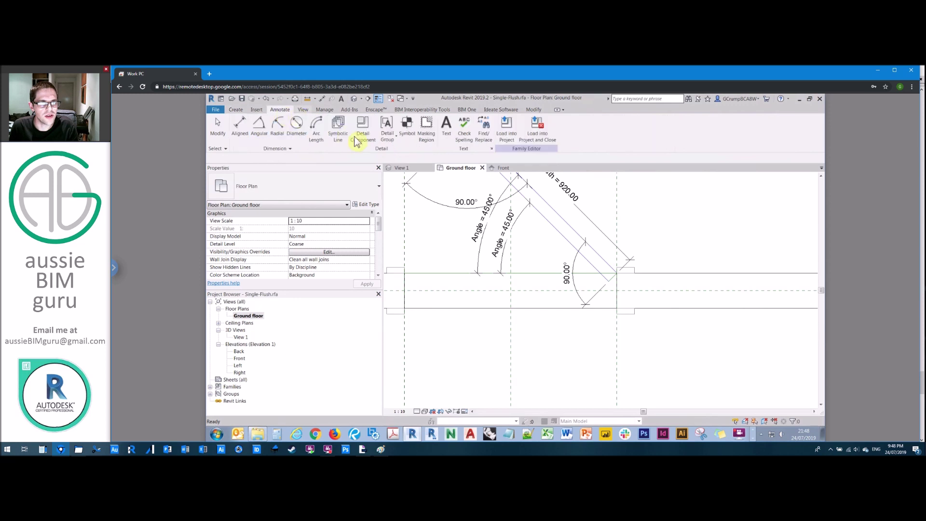
pyautogui.click(337, 127)
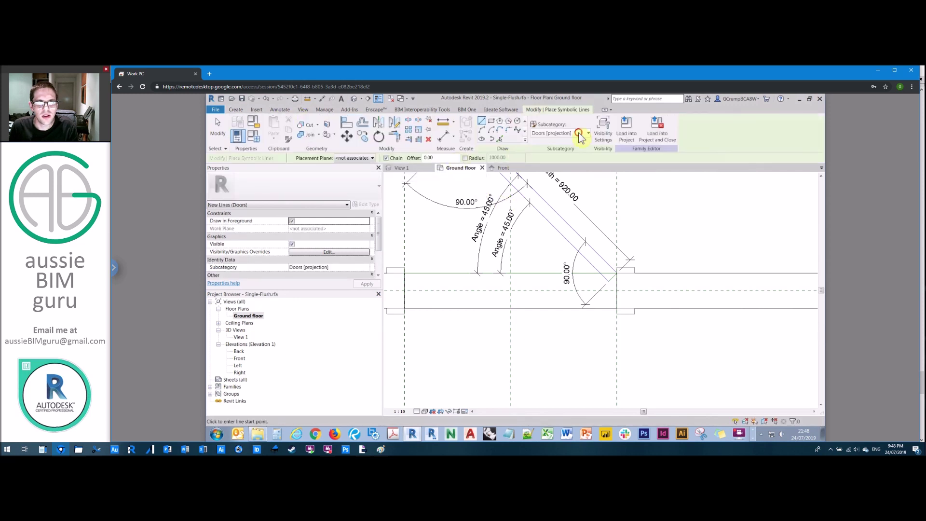
pyautogui.click(579, 135)
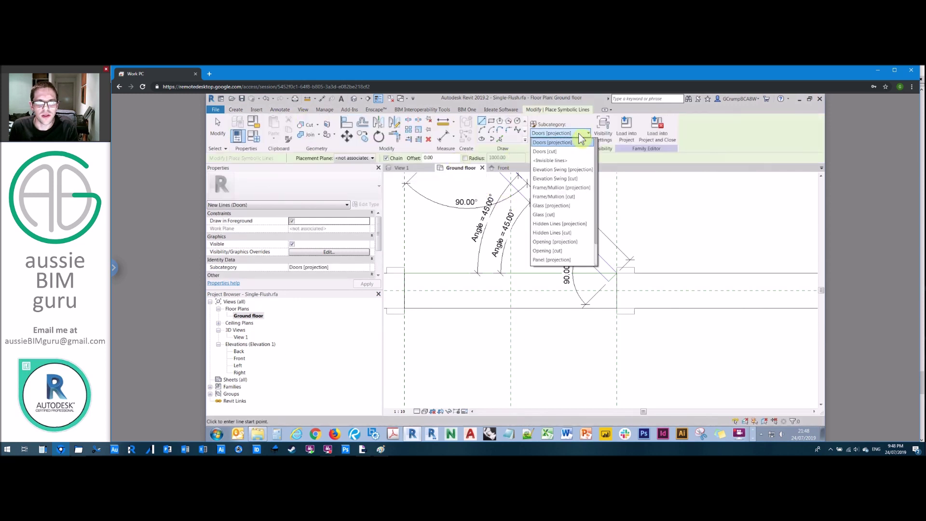
pyautogui.click(563, 206)
pyautogui.press('Escape')
pyautogui.press('Escape')
pyautogui.moveTo(699, 273); pyautogui.dragTo(731, 321, button='middle')
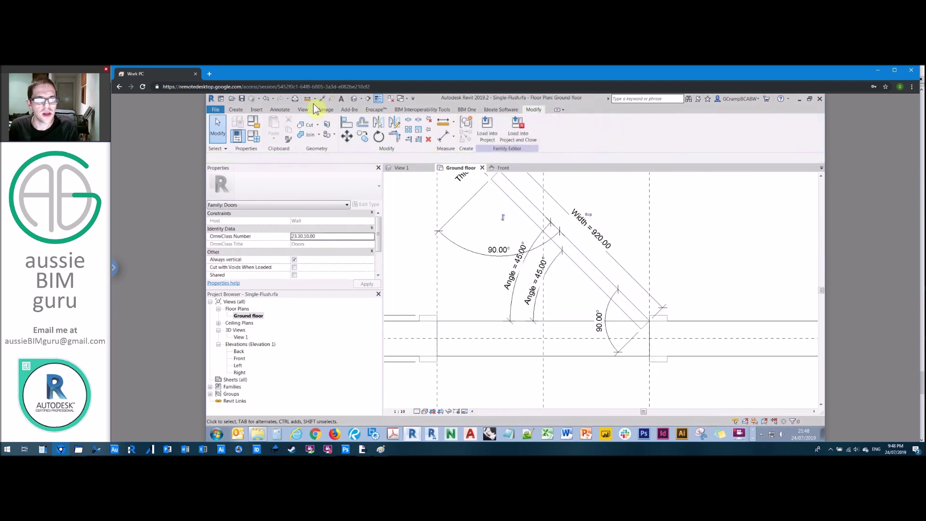
# Start a symbolic line with the Plan Swing [cut] subcategory.
pyautogui.click(285, 110)
pyautogui.click(338, 126)
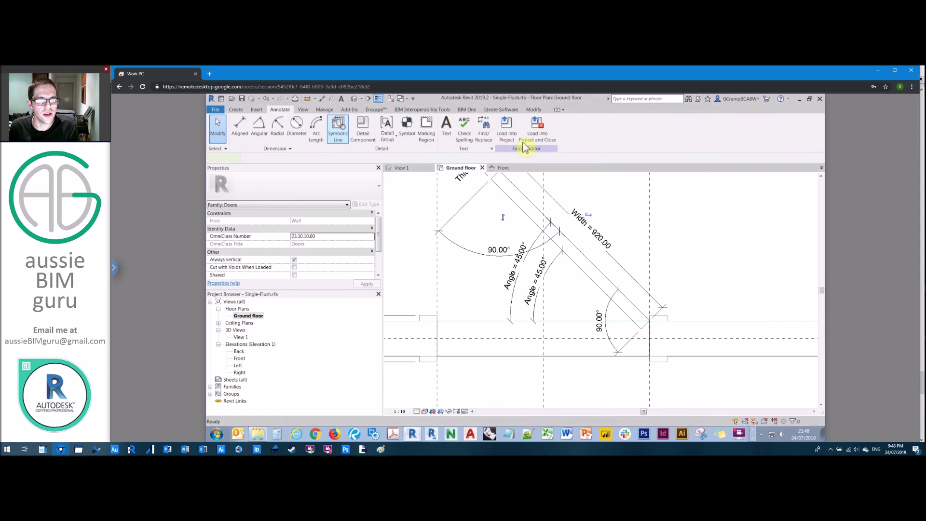
pyautogui.click(553, 134)
pyautogui.scroll(-2, 554, 235)
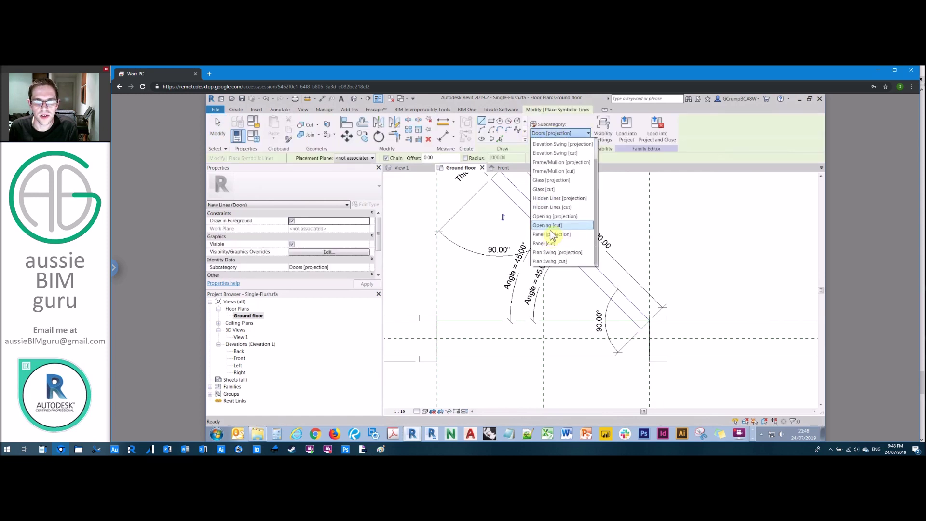
pyautogui.click(564, 261)
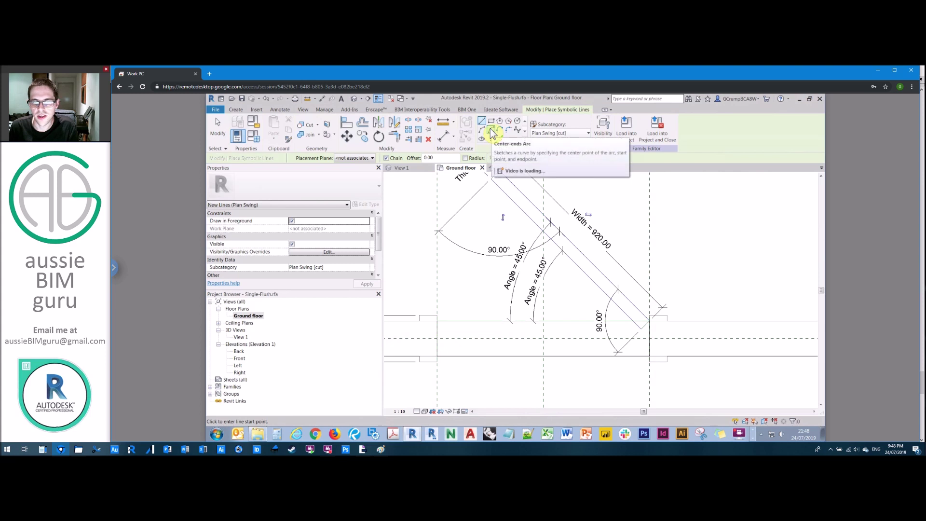
# Draw a center-ends swing arc centred on the hinge, ending at the open leaf.
pyautogui.click(491, 132)
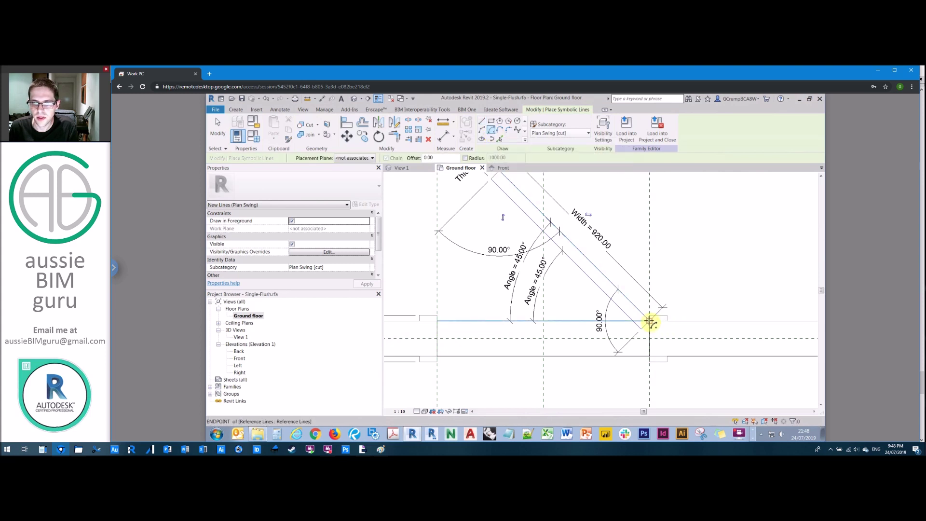
pyautogui.click(646, 300)
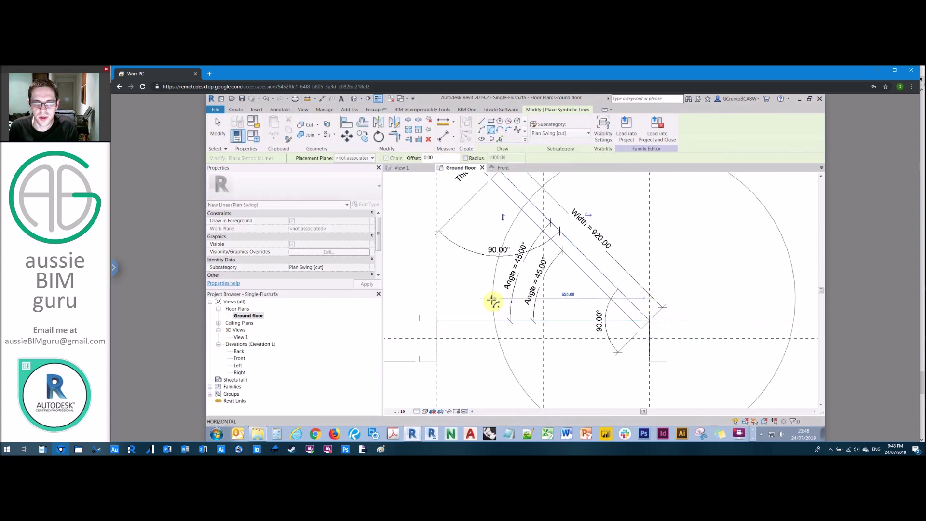
pyautogui.click(488, 300)
pyautogui.moveTo(608, 209); pyautogui.dragTo(585, 252, button='middle')
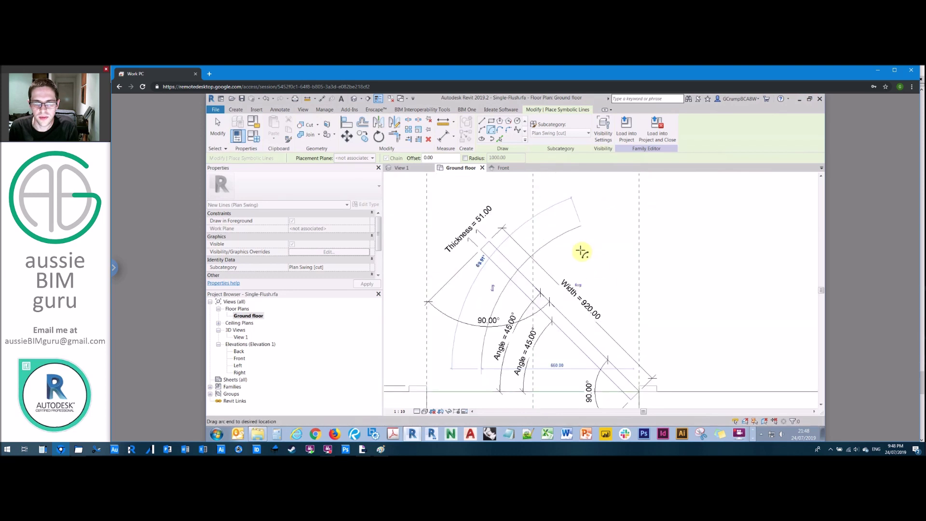
pyautogui.scroll(-2, 581, 248)
pyautogui.click(521, 337)
pyautogui.press('Escape')
pyautogui.press('Escape')
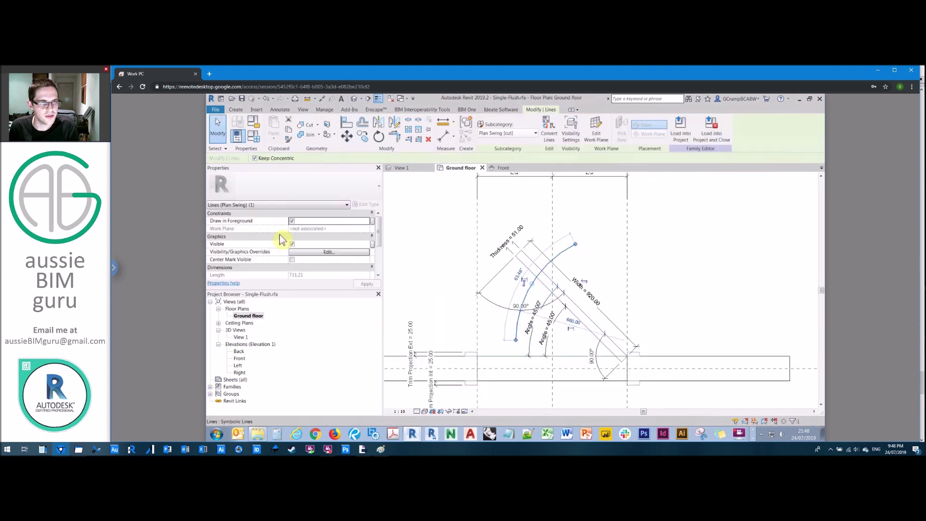
# Label the arc's 660.00 radius dimension with the Width parameter.
pyautogui.click(291, 260)
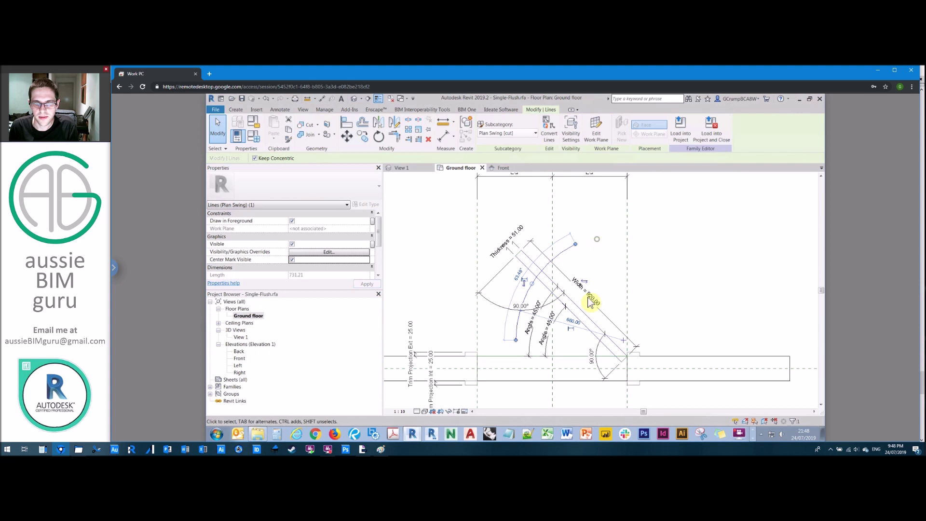
pyautogui.click(564, 330)
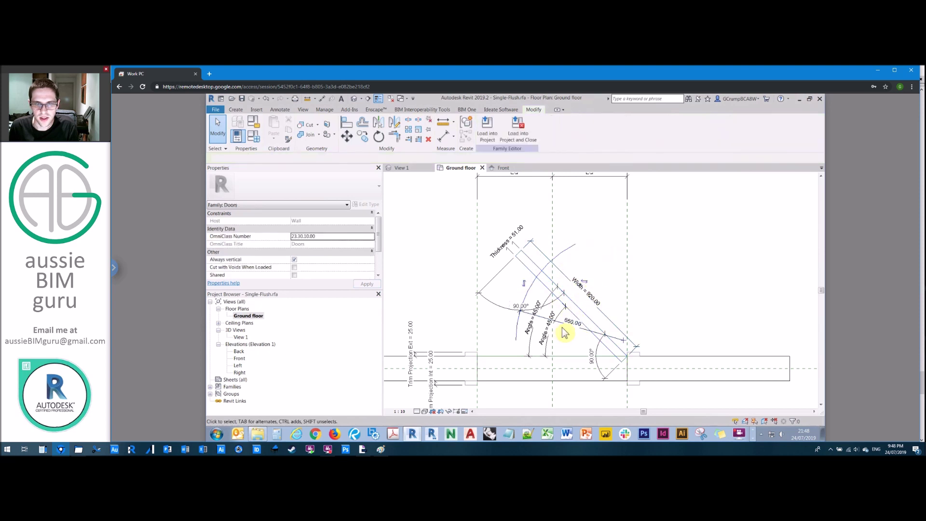
pyautogui.click(514, 128)
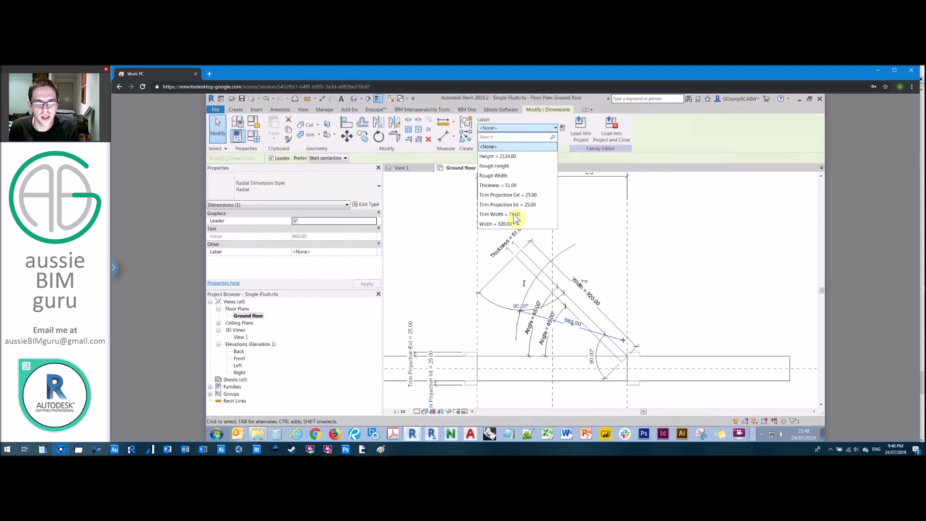
pyautogui.click(605, 246)
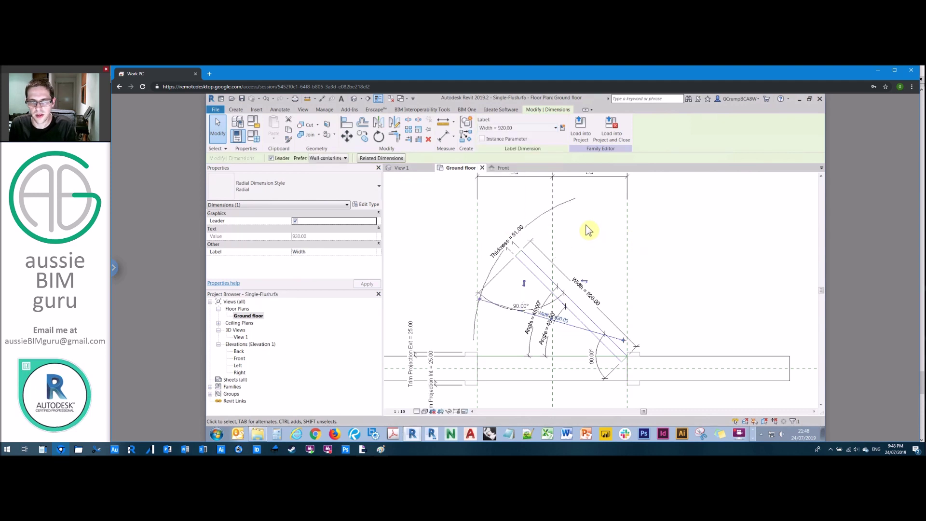
# Move the swing arc right and align its end to the wall face and reference plane.
pyautogui.click(563, 206)
pyautogui.moveTo(568, 202); pyautogui.dragTo(734, 207)
pyautogui.click(718, 306)
pyautogui.press('a')
pyautogui.press('l')
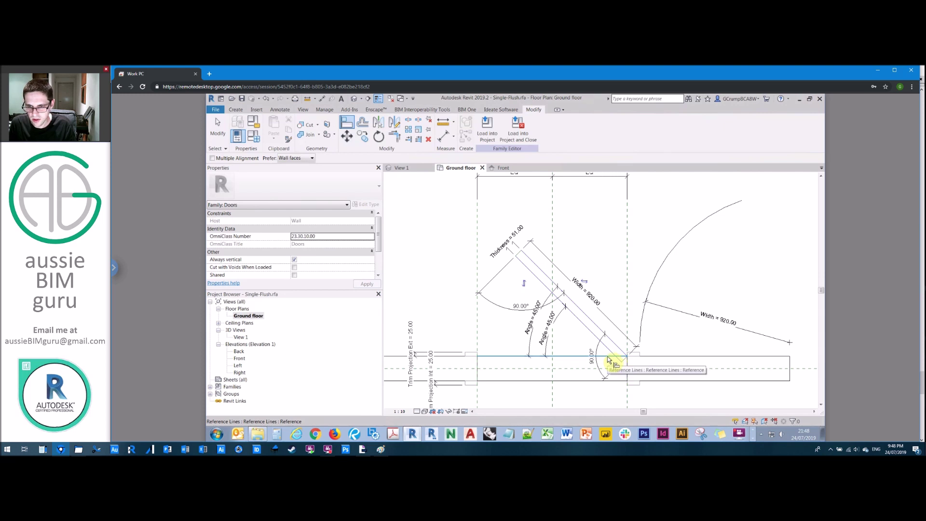
pyautogui.click(610, 361)
pyautogui.click(793, 344)
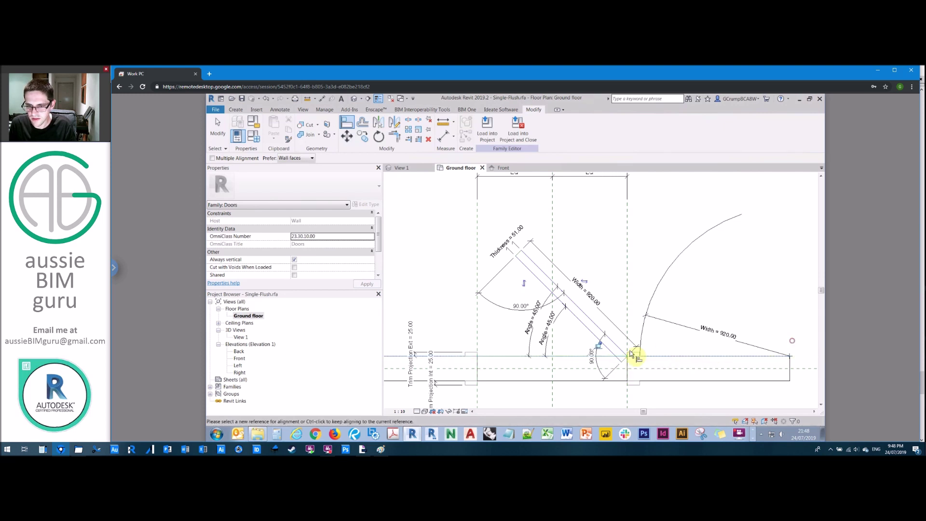
pyautogui.click(638, 289)
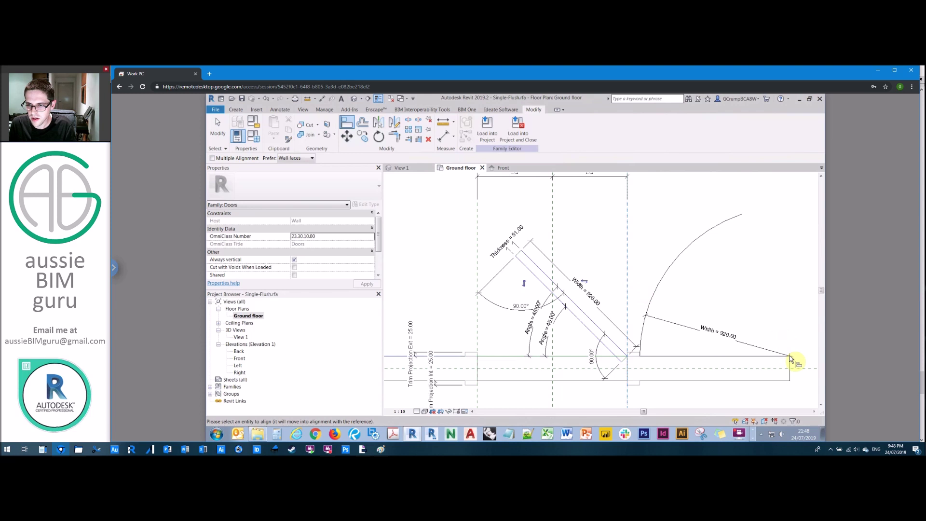
pyautogui.click(792, 356)
pyautogui.press('Escape')
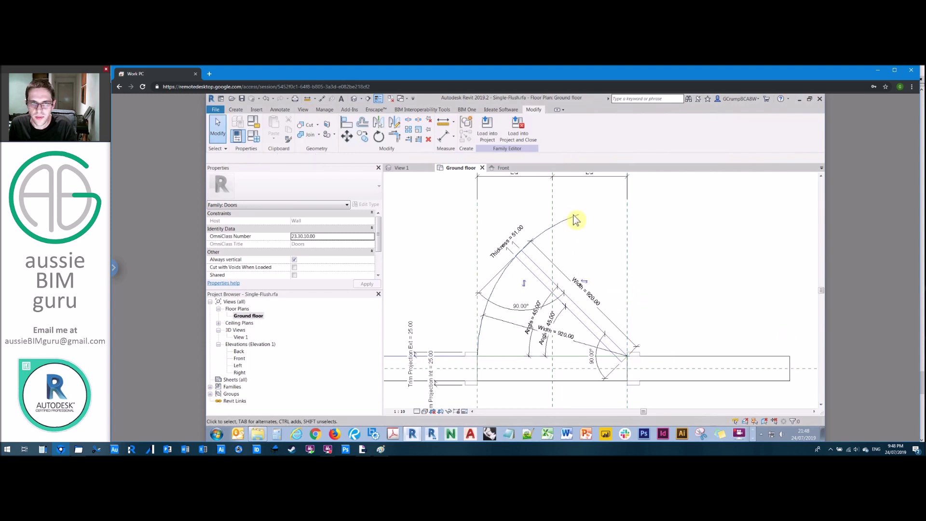
pyautogui.click(577, 216)
pyautogui.scroll(2, 577, 216)
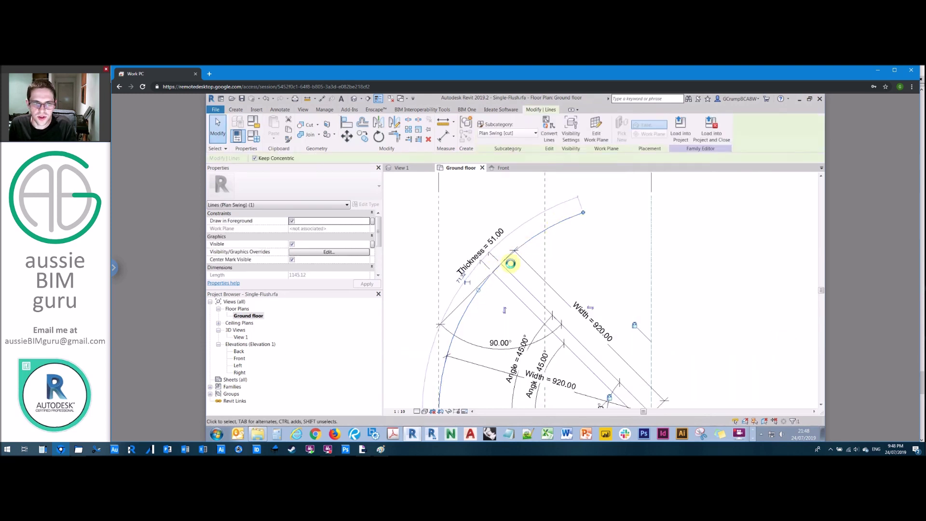
# Trace the leaf's upper edge with a Panel [cut] symbolic line picked from its reference line.
pyautogui.press('Escape')
pyautogui.click(281, 110)
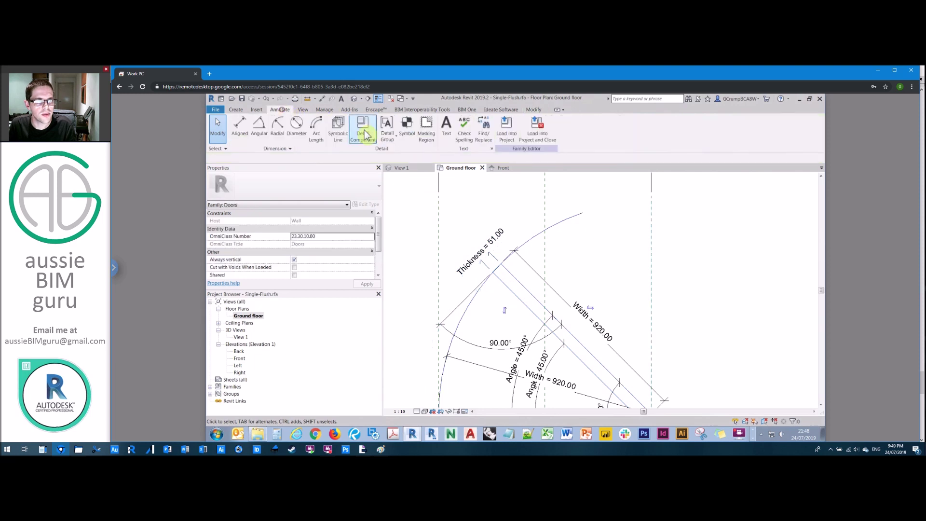
pyautogui.click(339, 128)
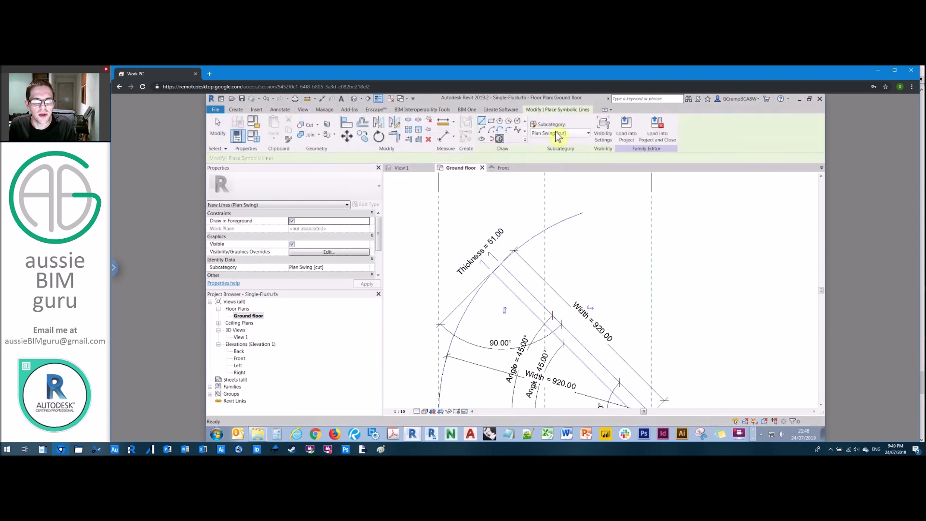
pyautogui.click(560, 133)
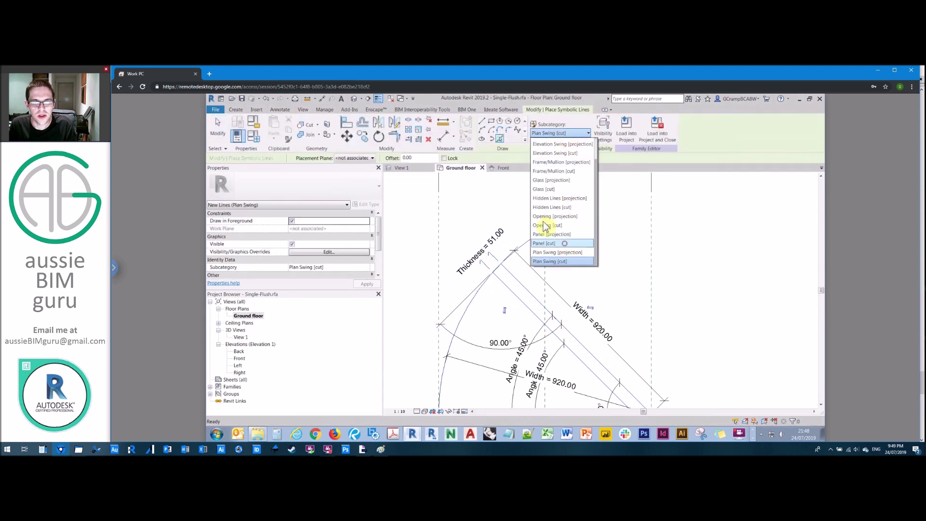
pyautogui.click(562, 245)
pyautogui.moveTo(498, 168); pyautogui.dragTo(520, 232, button='middle')
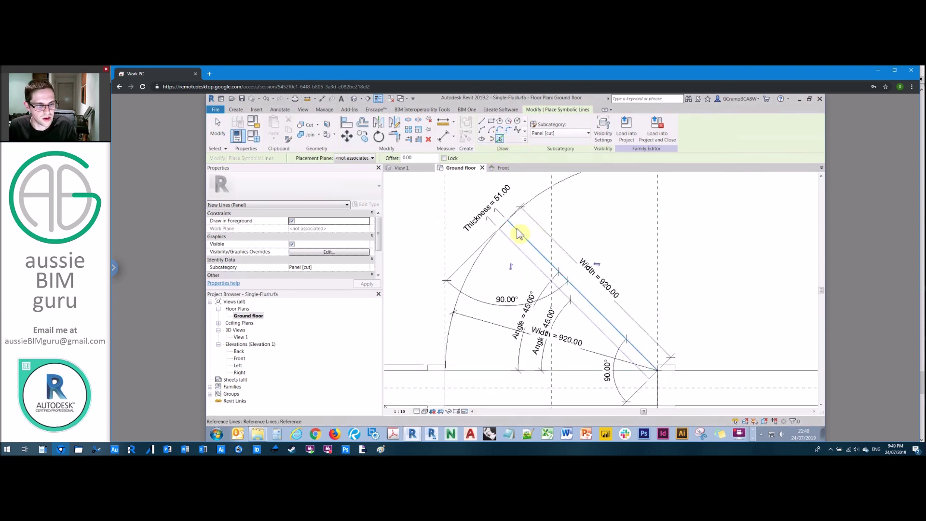
pyautogui.click(519, 234)
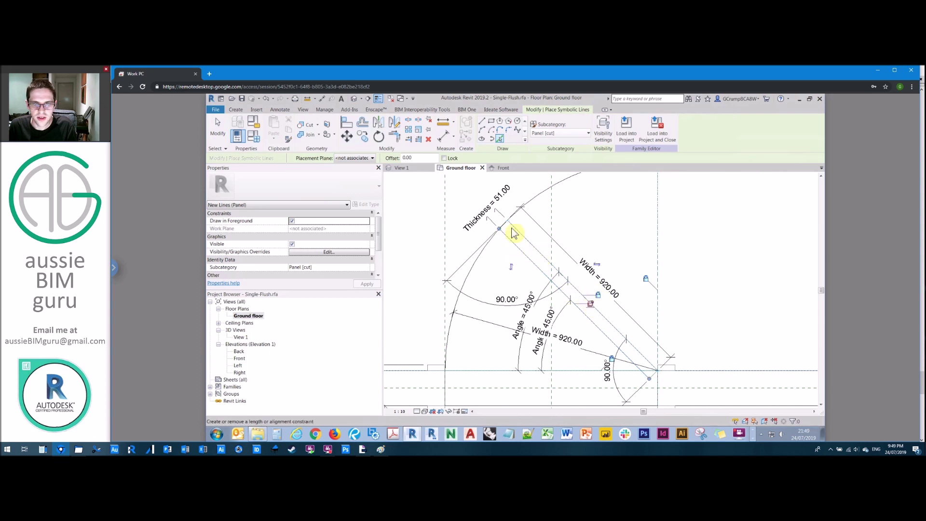
pyautogui.scroll(2, 507, 228)
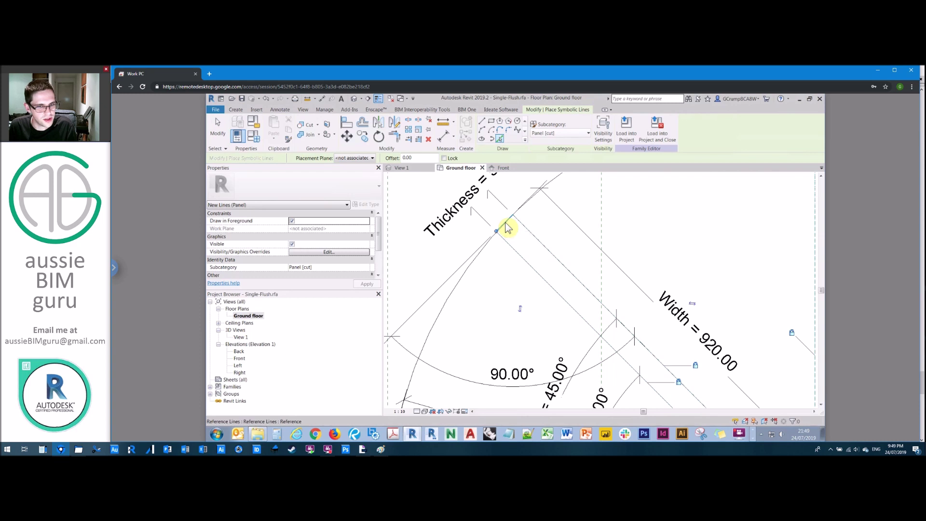
pyautogui.scroll(-3, 506, 207)
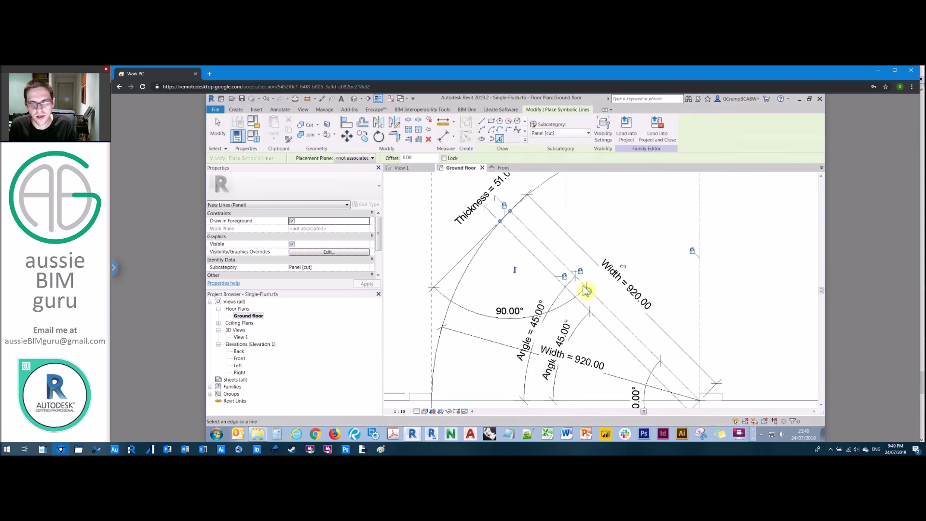
pyautogui.scroll(2, 645, 345)
# Add a short Panel [cut] symbolic line at the leaf's lower end.
pyautogui.scroll(2, 645, 346)
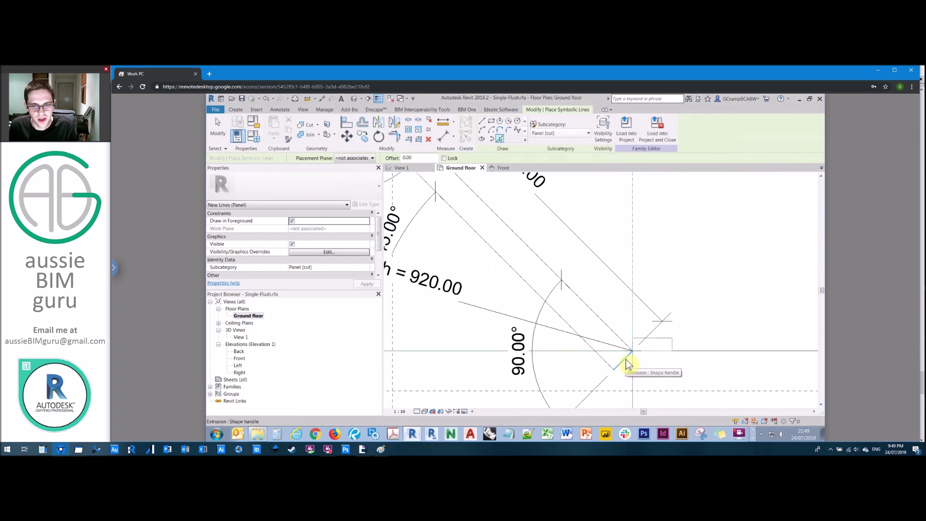
pyautogui.click(626, 362)
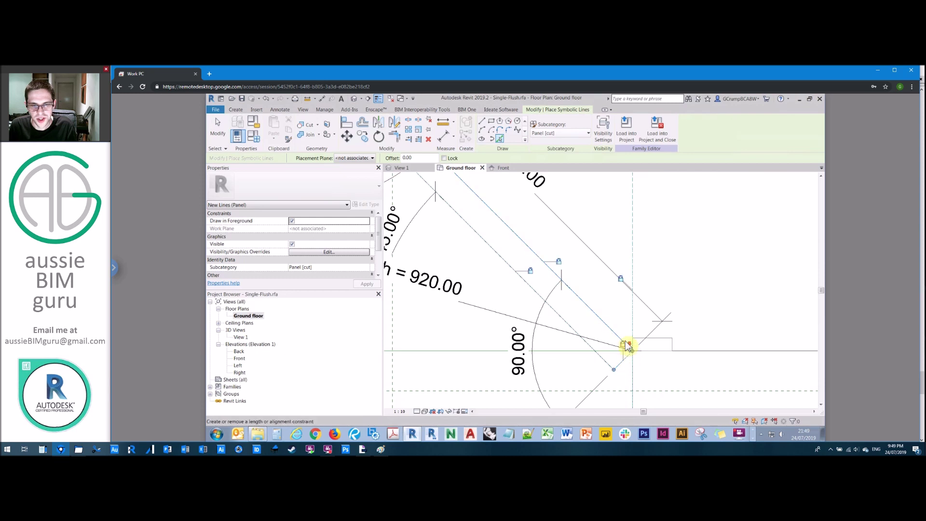
pyautogui.scroll(-3, 627, 346)
pyautogui.moveTo(493, 255); pyautogui.dragTo(511, 274, button='middle')
pyautogui.press('Escape')
pyautogui.press('Escape')
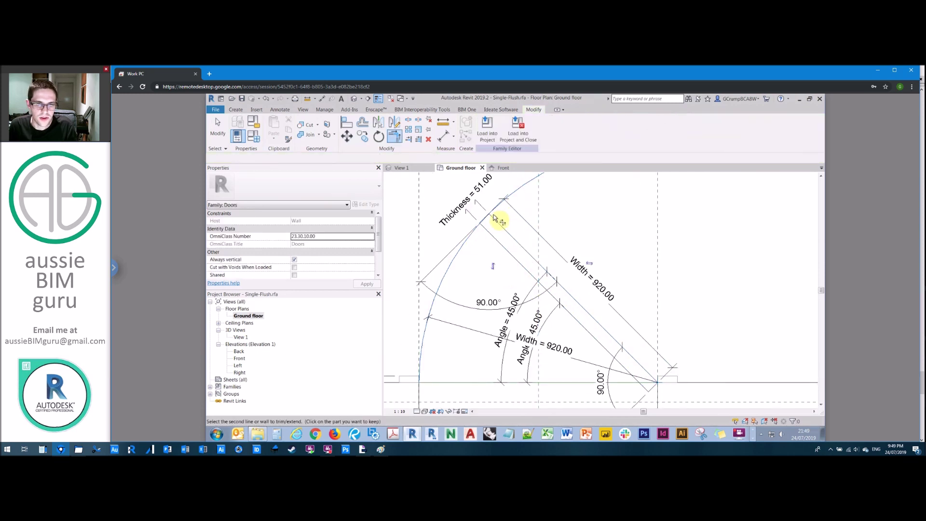
pyautogui.scroll(-3, 581, 222)
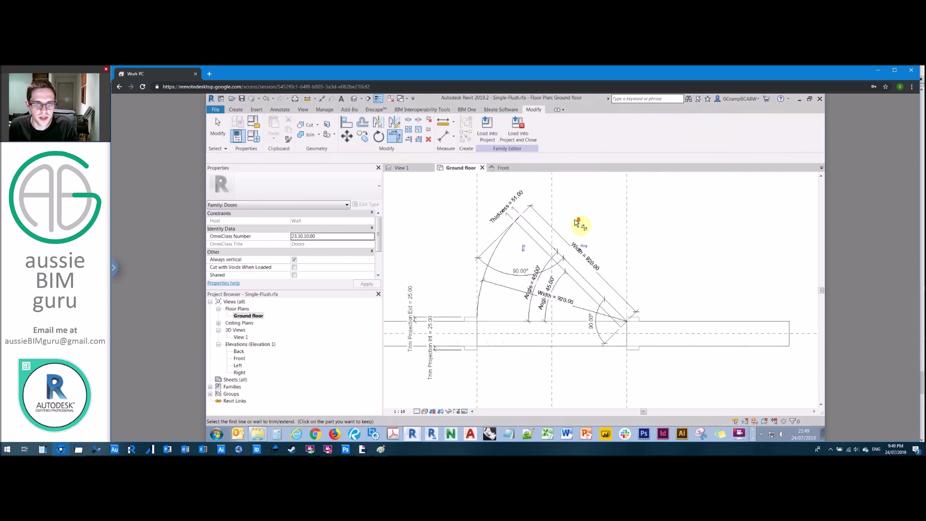
# Enter 3 as the Angle (default) value in Family Types, then view 3D View 1.
pyautogui.click(254, 136)
pyautogui.click(491, 235)
pyautogui.write('30')
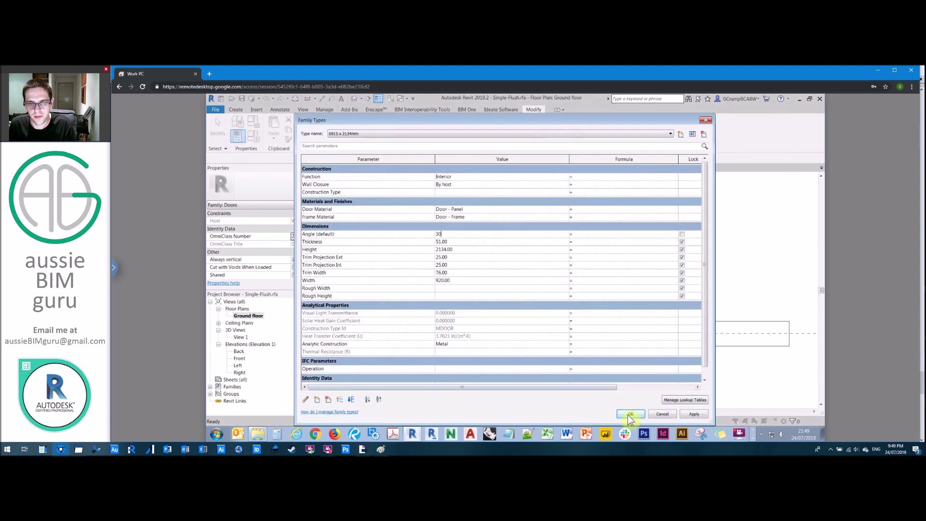
pyautogui.click(629, 415)
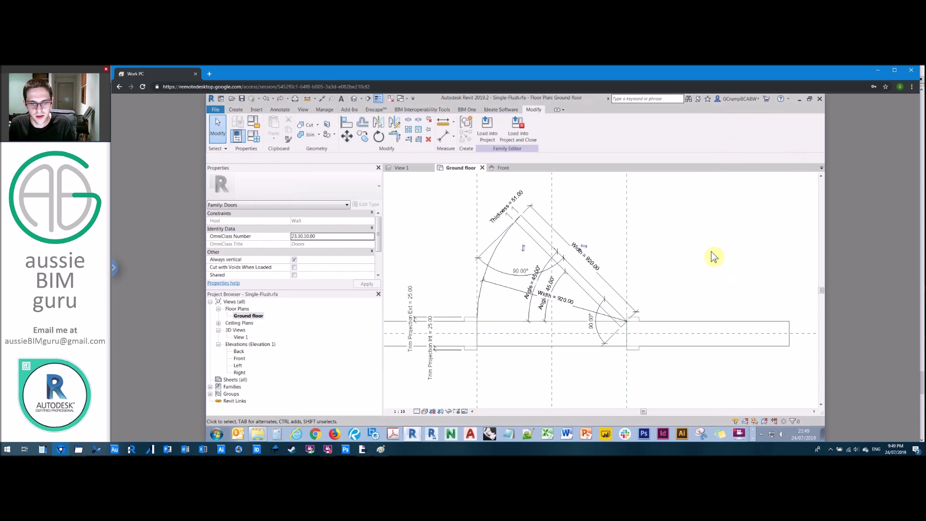
pyautogui.doubleClick(238, 337)
# Confirm the door panel solid's Visibility/Graphics settings in 3D View 1, then reopen Ground floor.
pyautogui.click(580, 246)
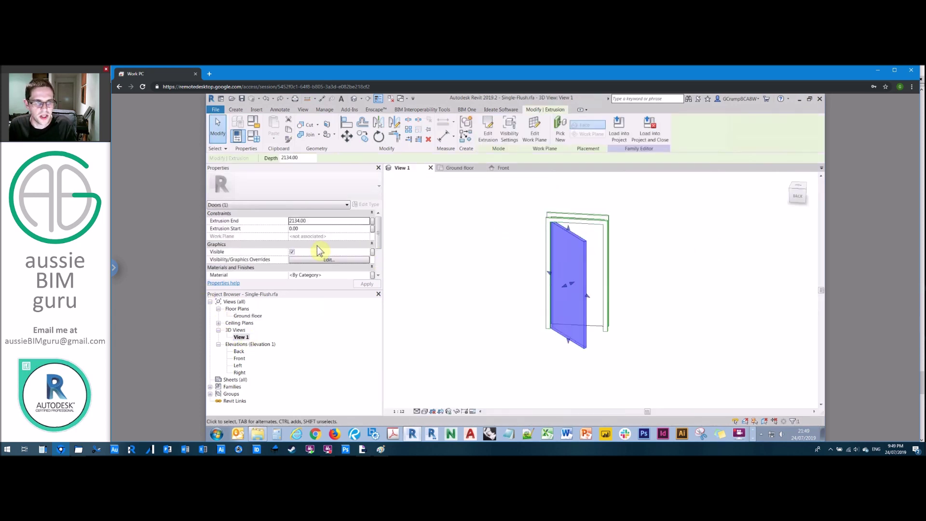
pyautogui.click(329, 260)
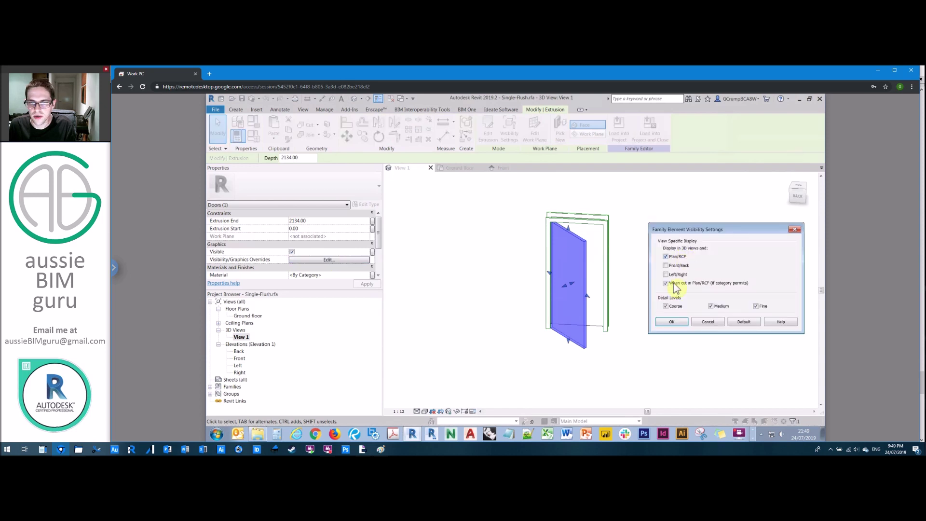
pyautogui.click(672, 324)
pyautogui.click(485, 268)
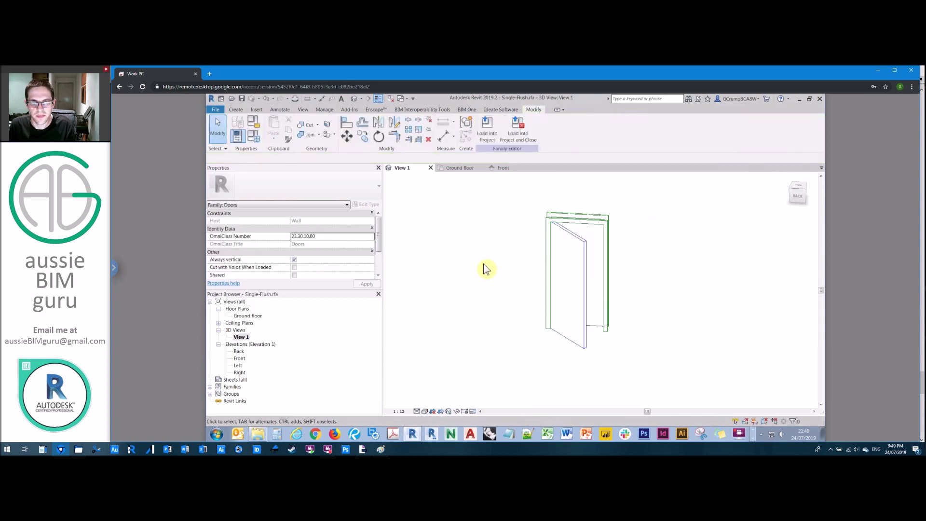
pyautogui.doubleClick(238, 316)
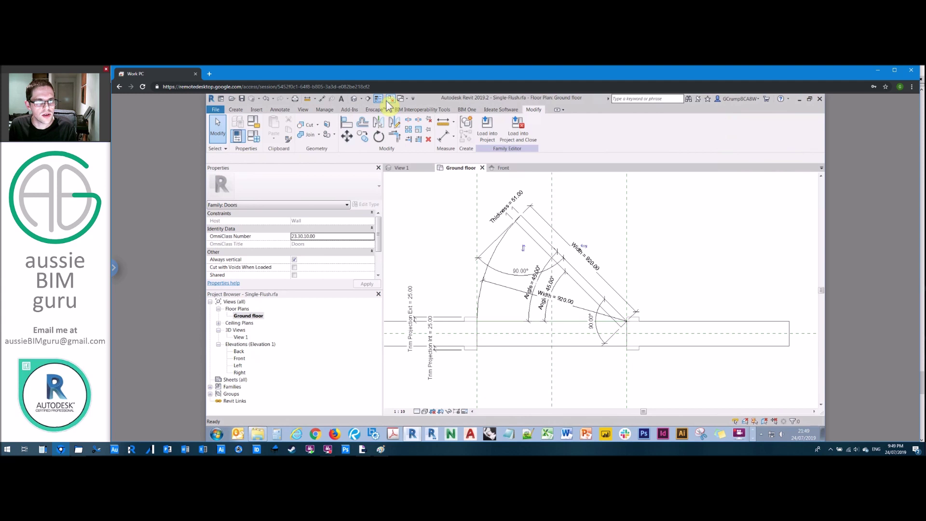
# Set Angle (default) to 135° in Family Types and remove the conflicting constraints.
pyautogui.click(253, 137)
pyautogui.click(462, 235)
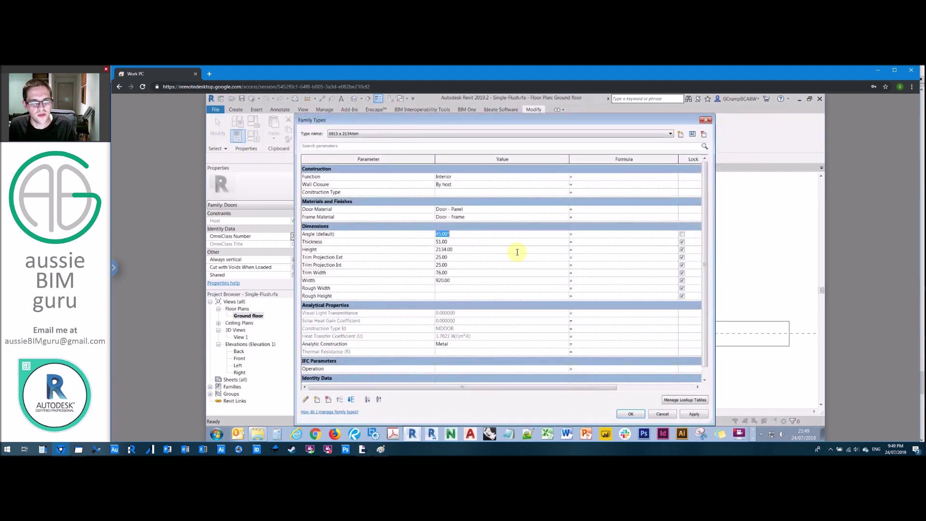
pyautogui.click(632, 414)
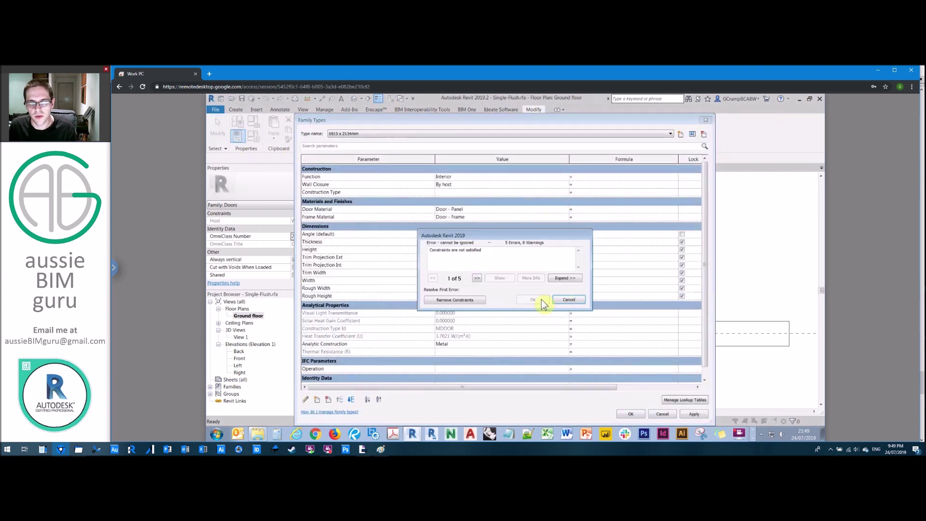
pyautogui.click(455, 300)
pyautogui.click(633, 414)
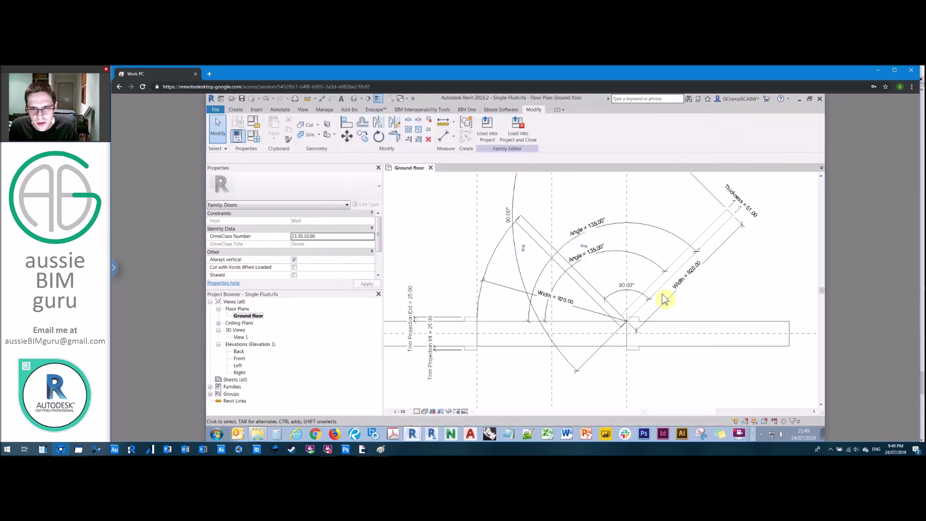
# Undo and redo the 135° angle change twice to compare, then select the swing arc.
pyautogui.hotkey('ctrl', 'z')
pyautogui.hotkey('ctrl', 'z')
pyautogui.hotkey('ctrl', 'z')
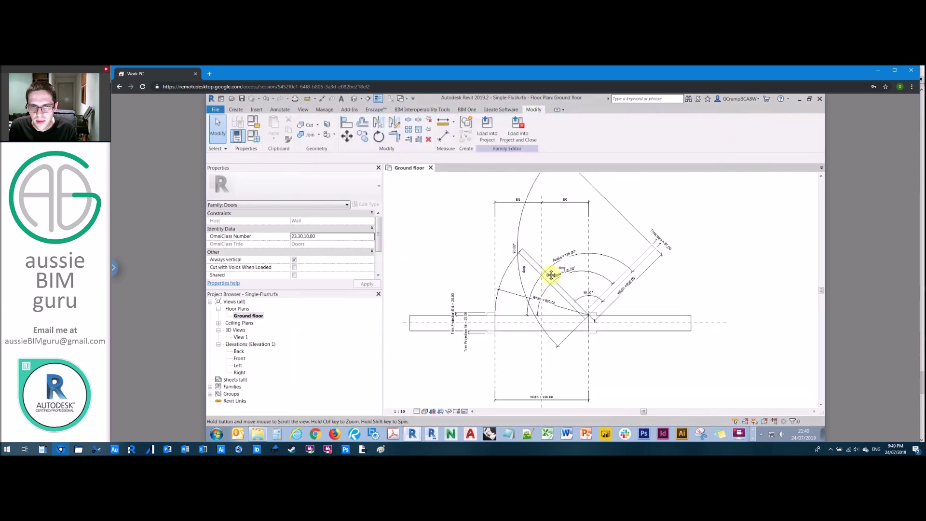
pyautogui.hotkey('ctrl', 'y')
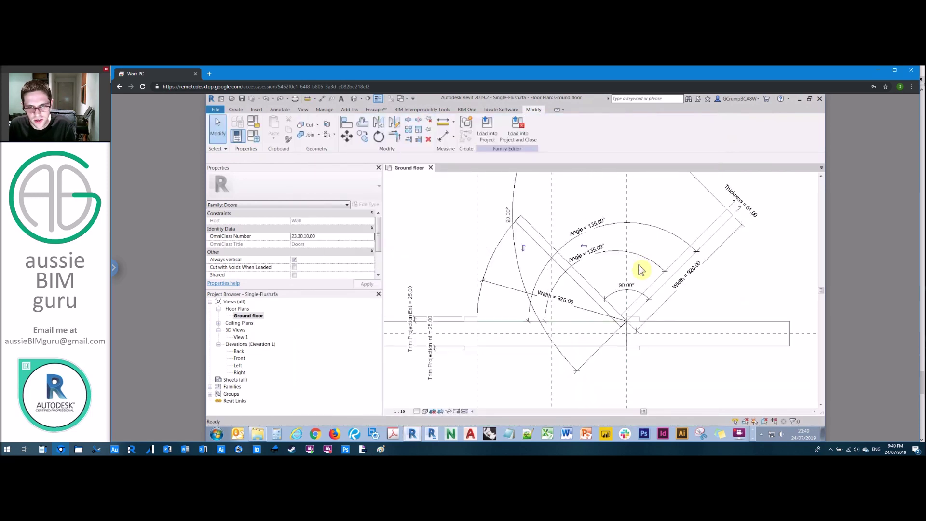
pyautogui.hotkey('ctrl', 'z')
pyautogui.hotkey('ctrl', 'y')
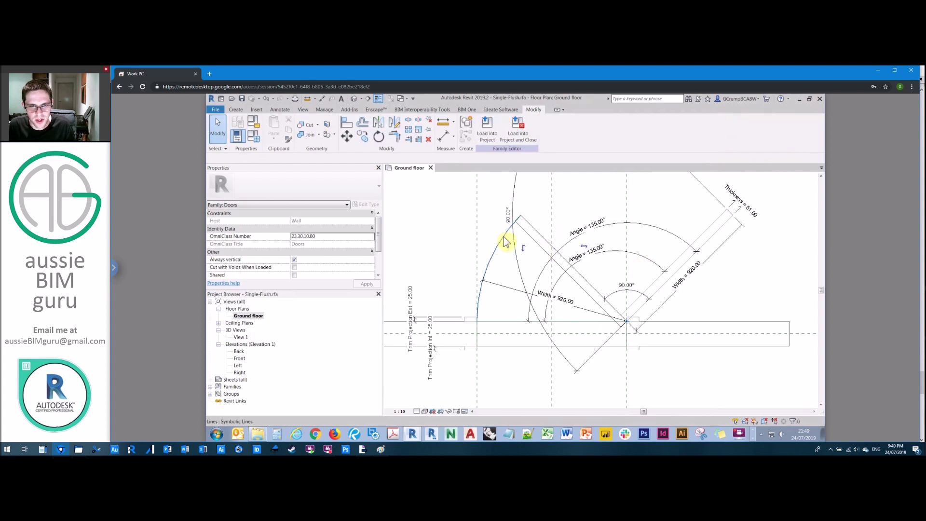
pyautogui.click(502, 247)
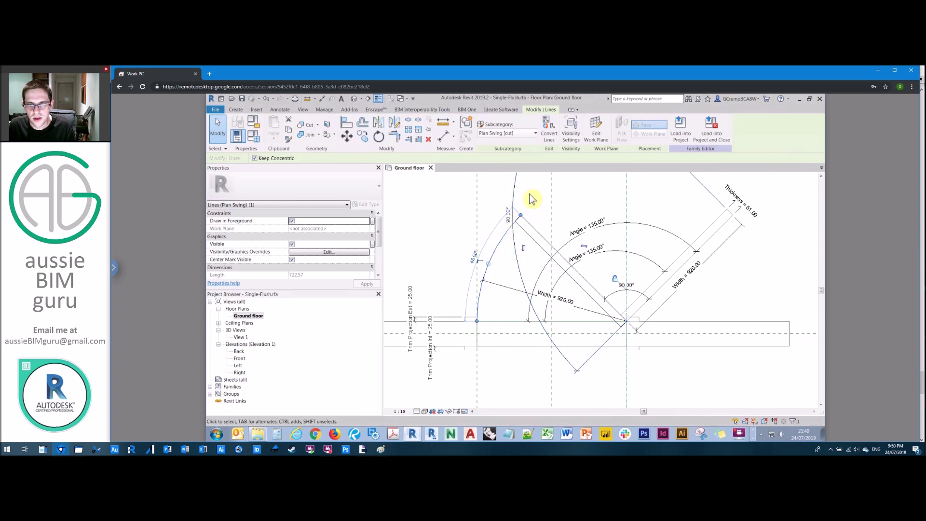
# Reapply the 135° angle, then undo back to the 45° leaf.
pyautogui.hotkey('ctrl', 'z')
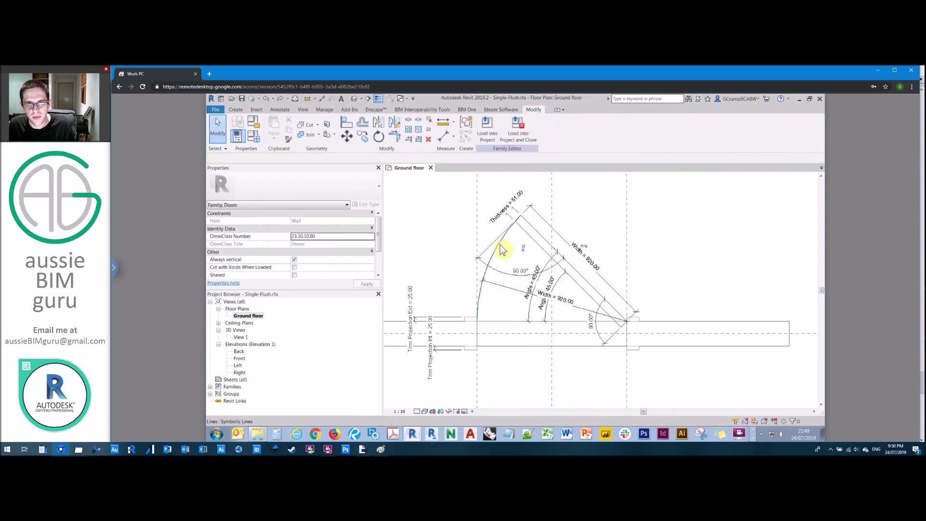
pyautogui.click(254, 137)
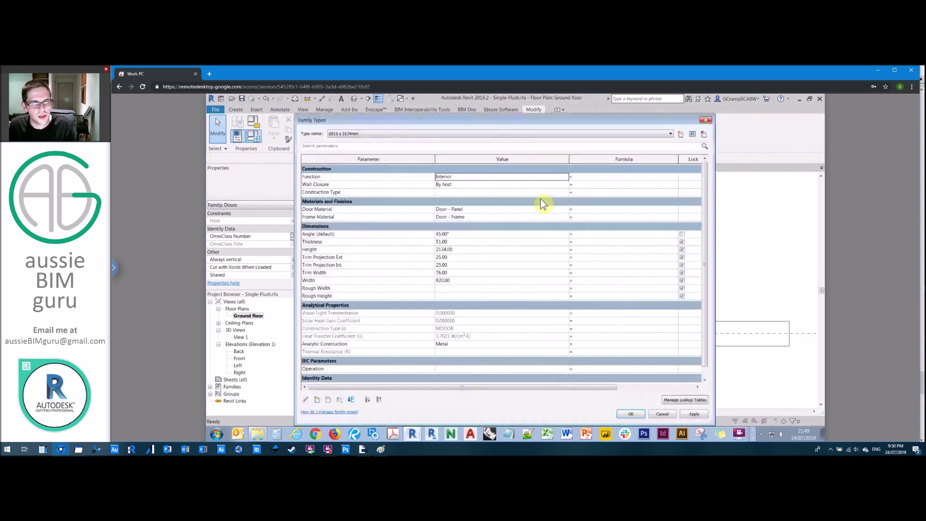
pyautogui.click(630, 414)
pyautogui.scroll(-1, 646, 284)
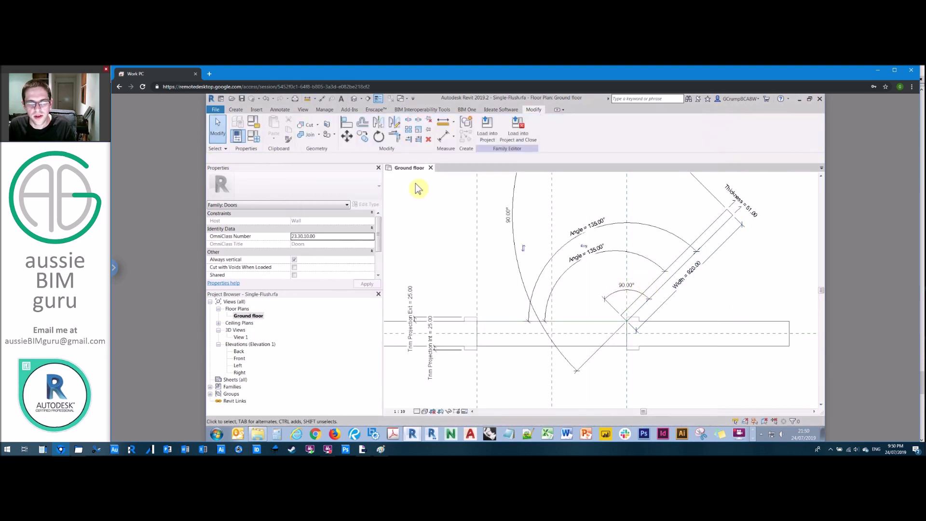
pyautogui.click(280, 110)
pyautogui.click(340, 130)
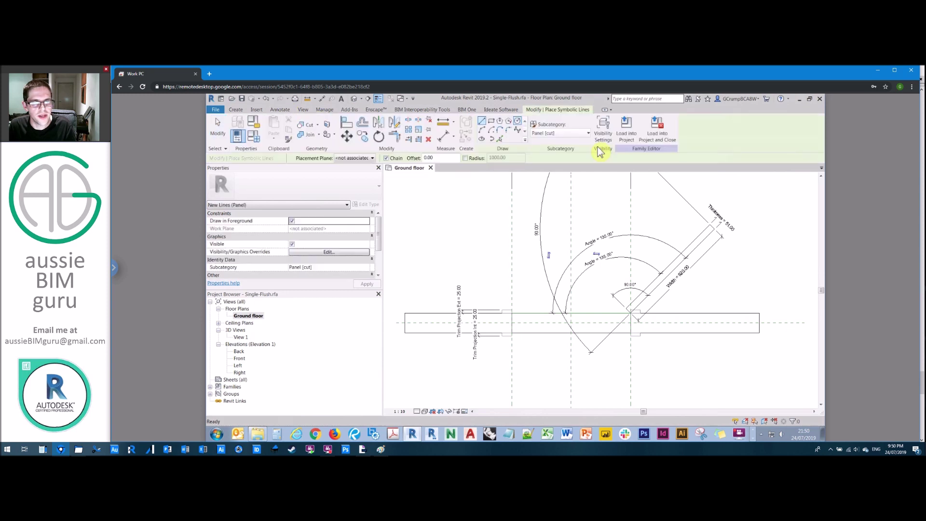
pyautogui.hotkey('ctrl', 'z')
pyautogui.hotkey('ctrl', 'z')
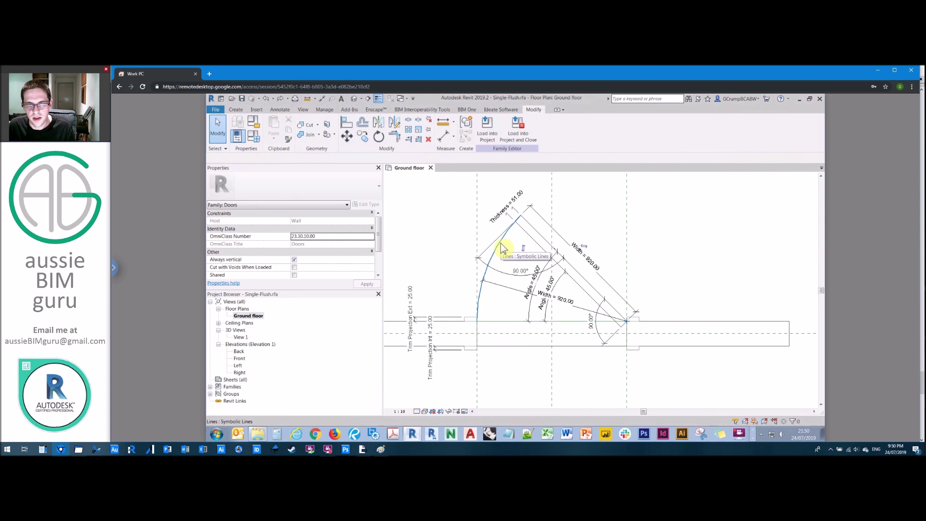
# Shorten the swing arc's free end and dismiss the resulting warning.
pyautogui.click(501, 249)
pyautogui.moveTo(506, 229); pyautogui.dragTo(505, 233)
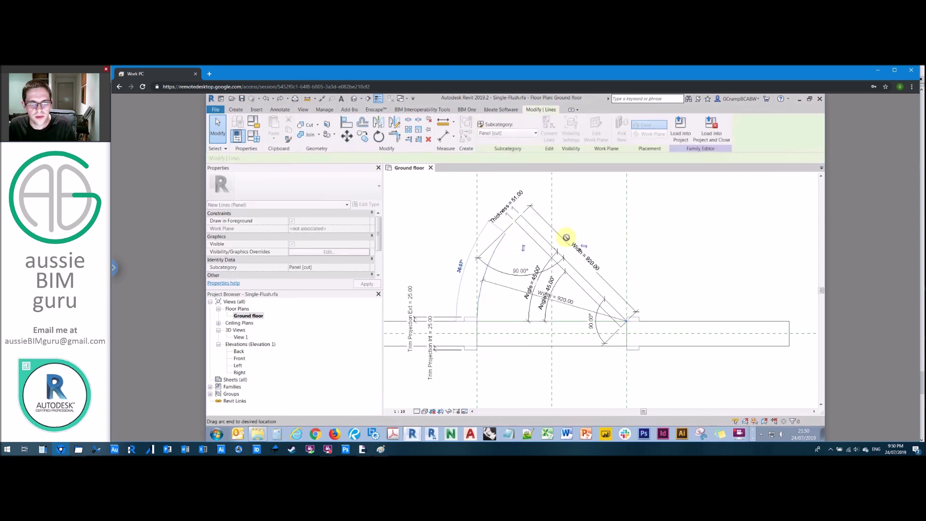
pyautogui.click(707, 421)
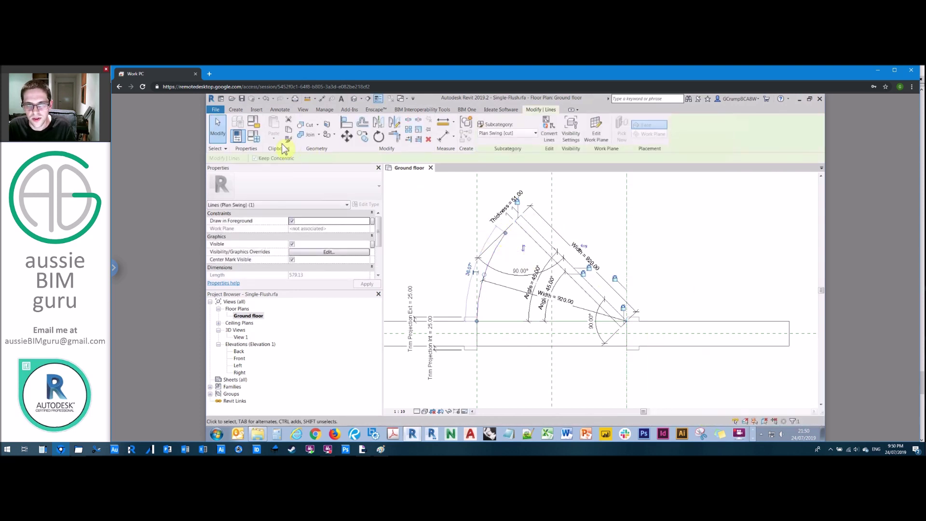
pyautogui.press('Escape')
# At Angle 135°, snap the swing arc's end onto the leaf's outer corner.
pyautogui.click(253, 136)
pyautogui.click(494, 236)
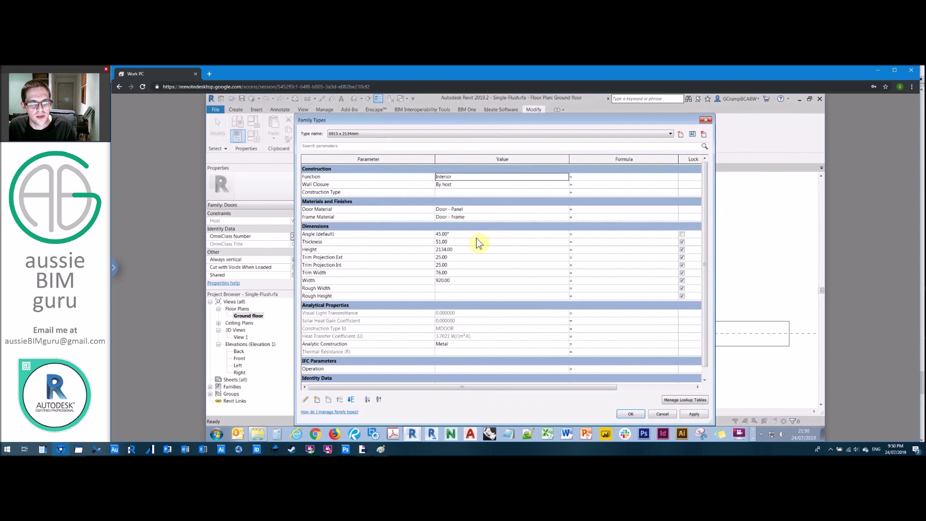
pyautogui.write('135')
pyautogui.click(631, 414)
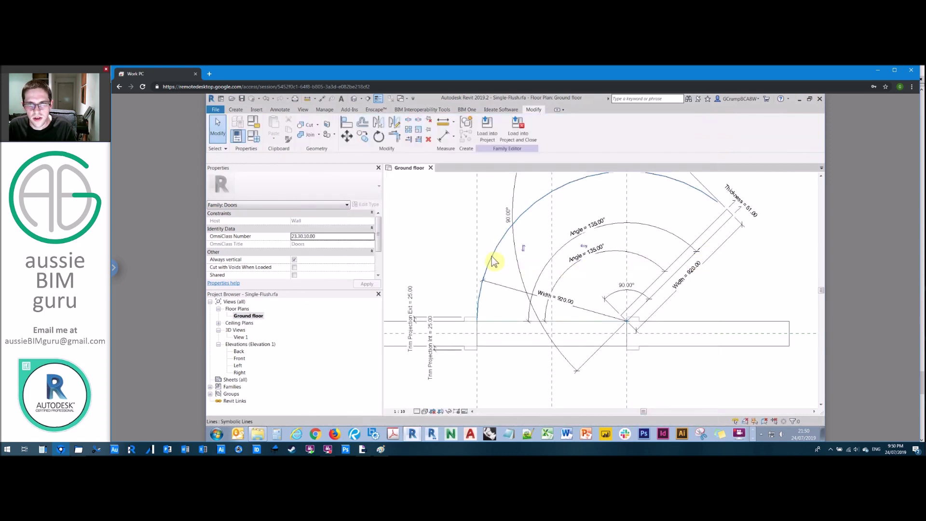
pyautogui.click(494, 261)
pyautogui.moveTo(678, 231); pyautogui.dragTo(655, 258, button='middle')
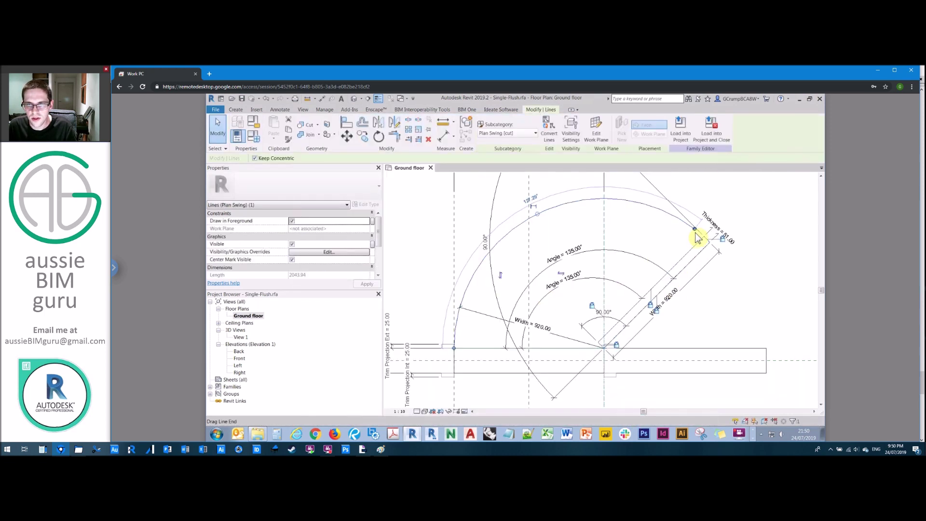
pyautogui.moveTo(704, 240); pyautogui.dragTo(704, 237)
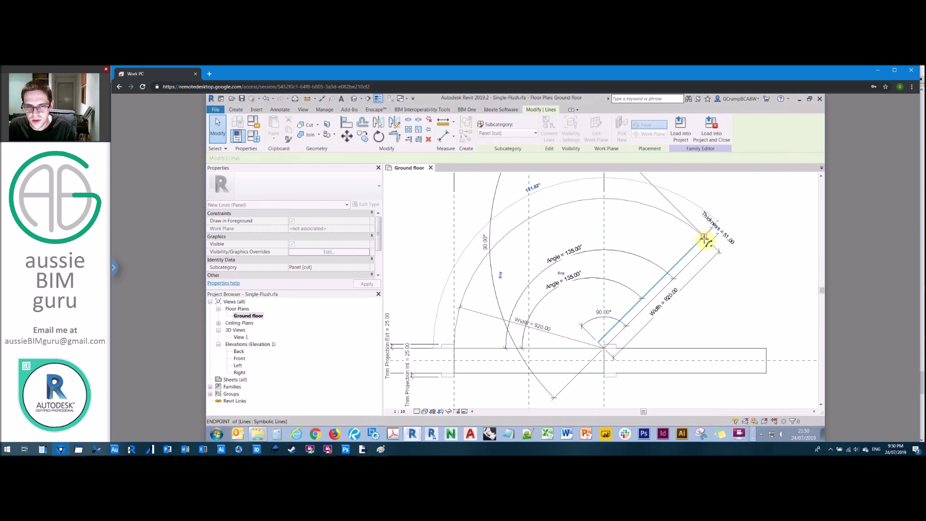
pyautogui.moveTo(704, 239); pyautogui.dragTo(708, 237)
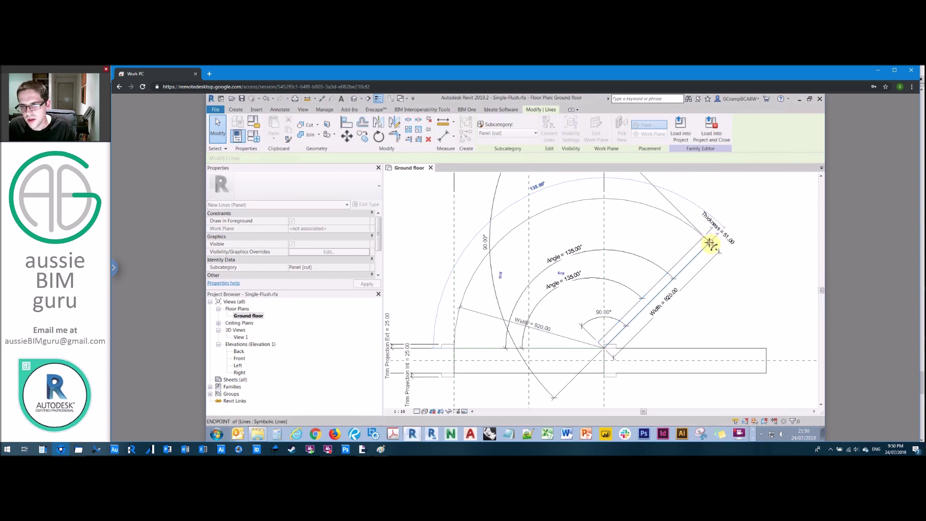
pyautogui.click(803, 254)
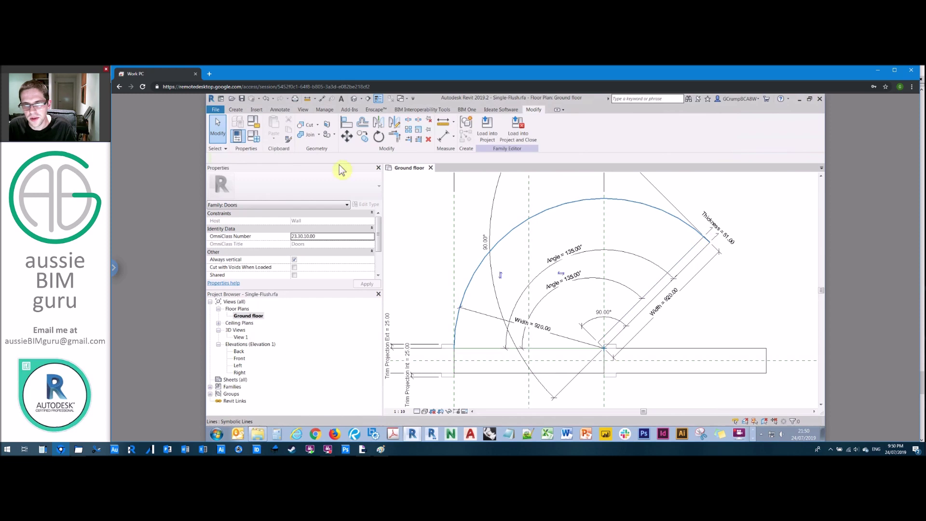
# Flex the door by setting Angle (default) to 45°, then back to 135°.
pyautogui.click(254, 136)
pyautogui.click(484, 234)
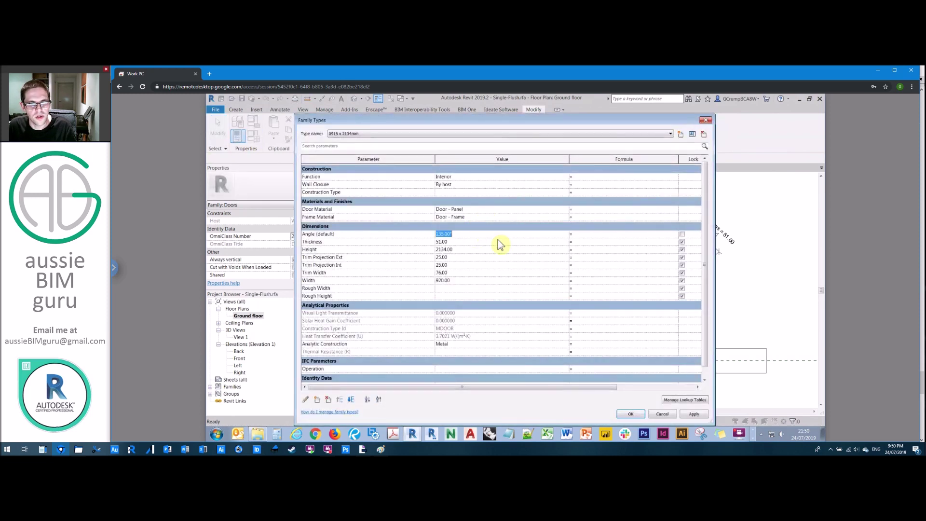
pyautogui.write('45')
pyautogui.click(632, 415)
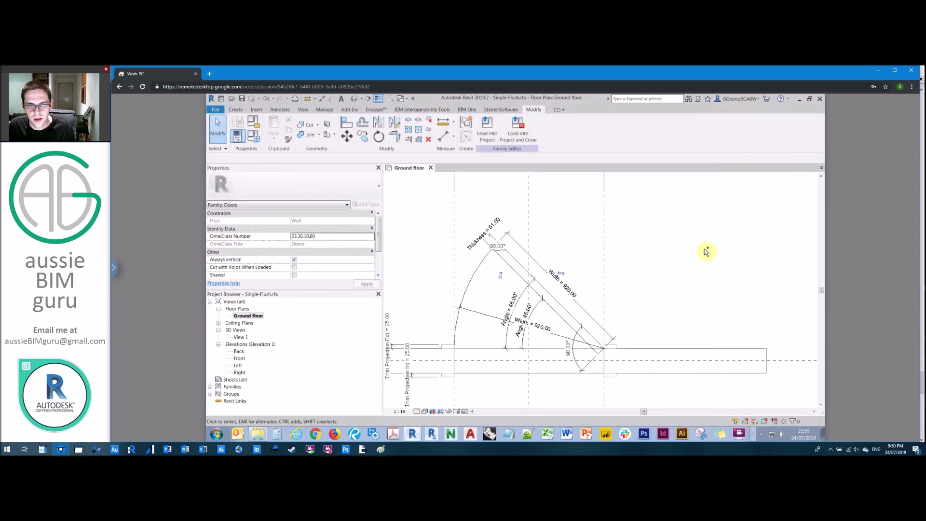
pyautogui.click(253, 139)
pyautogui.click(470, 234)
pyautogui.write('1')
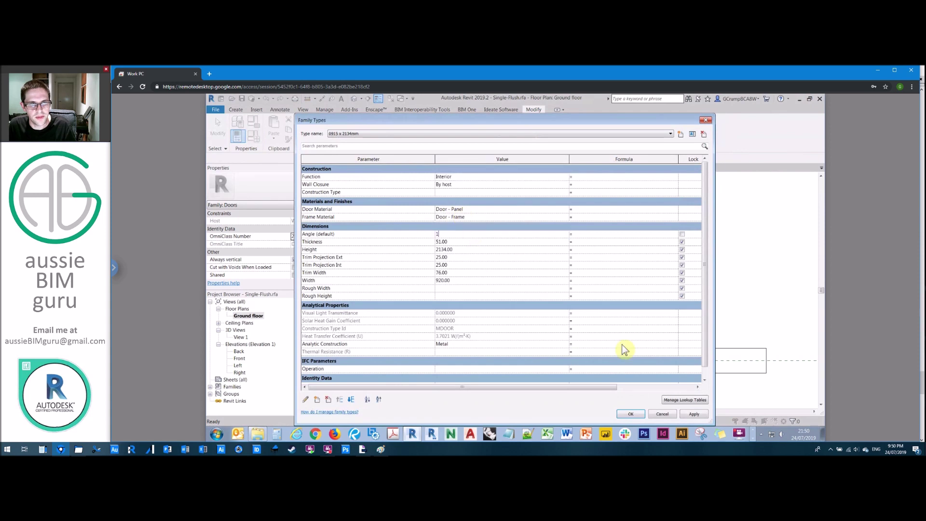
pyautogui.write('35')
pyautogui.press('Return')
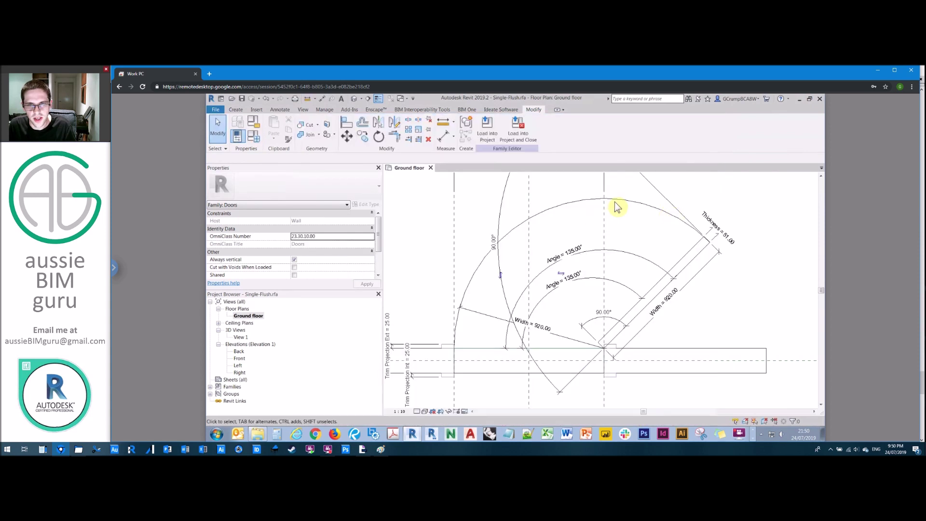
pyautogui.scroll(-2, 617, 207)
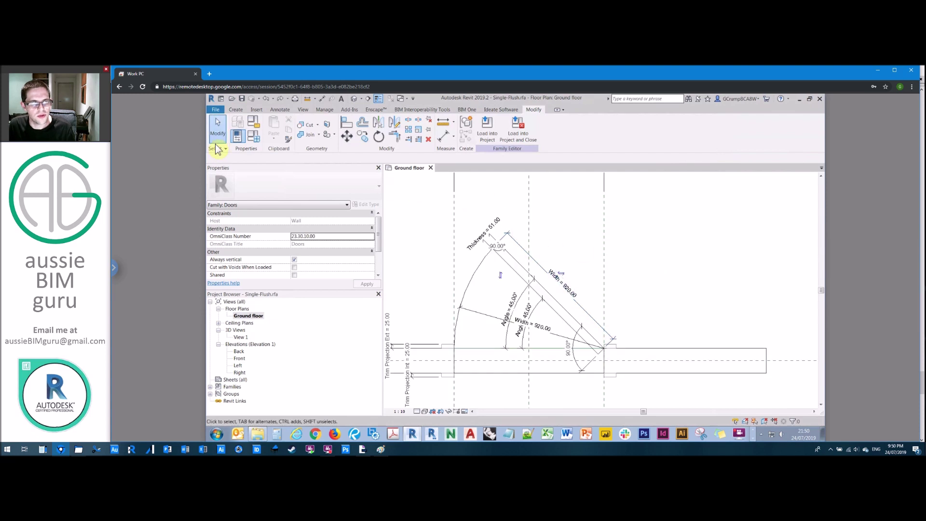
# Test a changed angle, then back out of the line-too-short error and discard it.
pyautogui.moveTo(506, 264); pyautogui.dragTo(532, 241, button='middle')
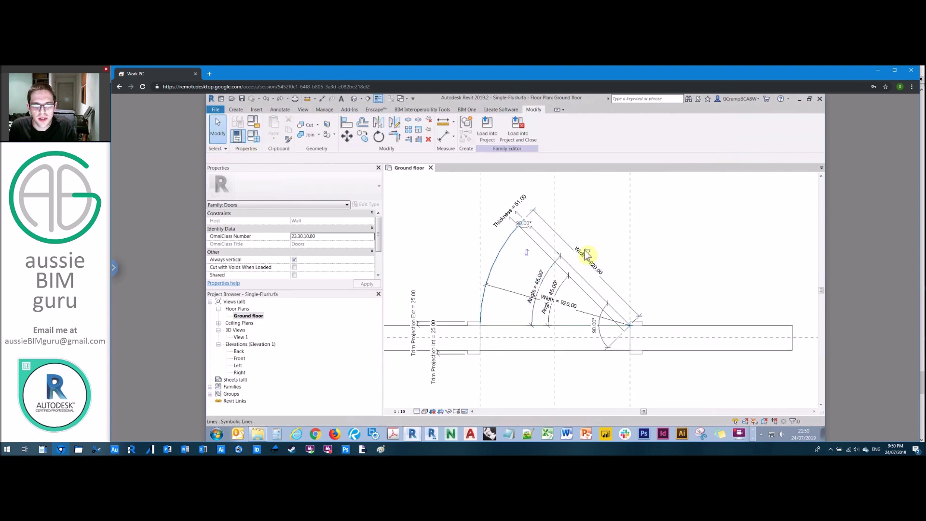
pyautogui.scroll(1, 544, 248)
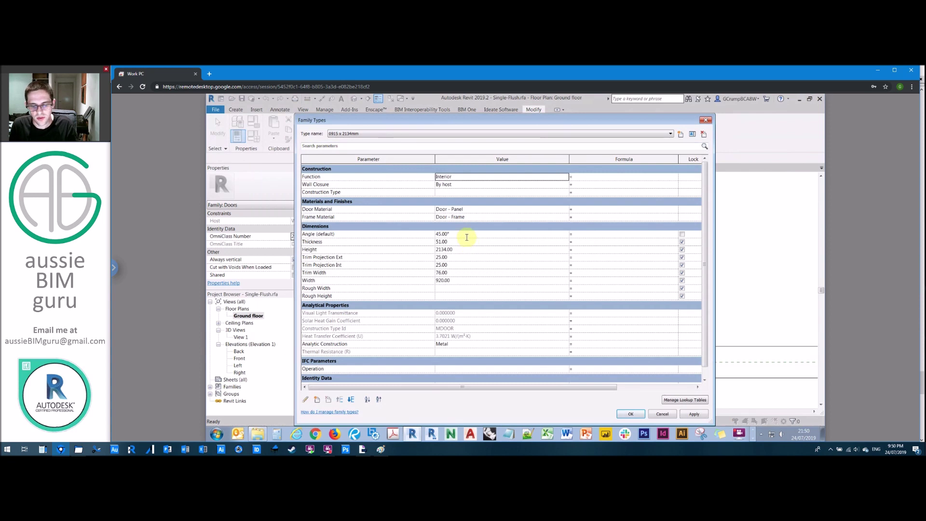
pyautogui.click(632, 414)
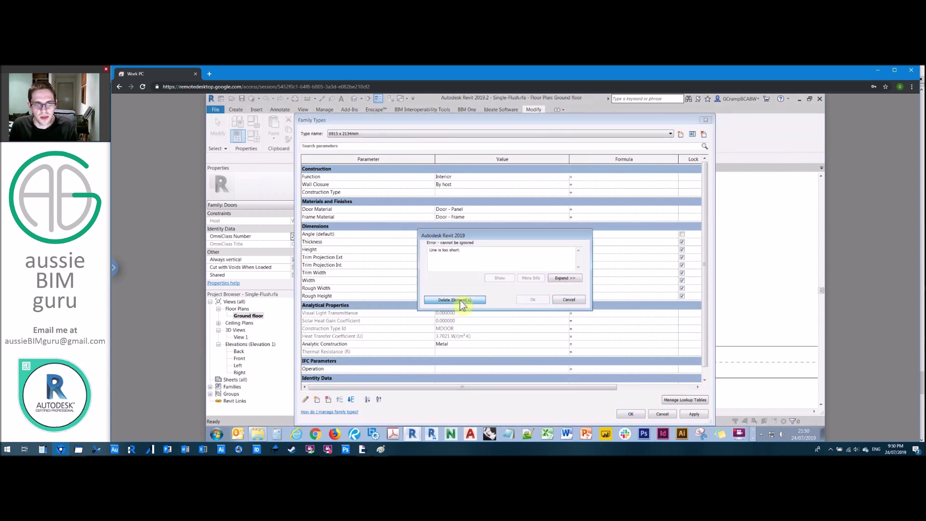
pyautogui.click(569, 299)
pyautogui.click(671, 413)
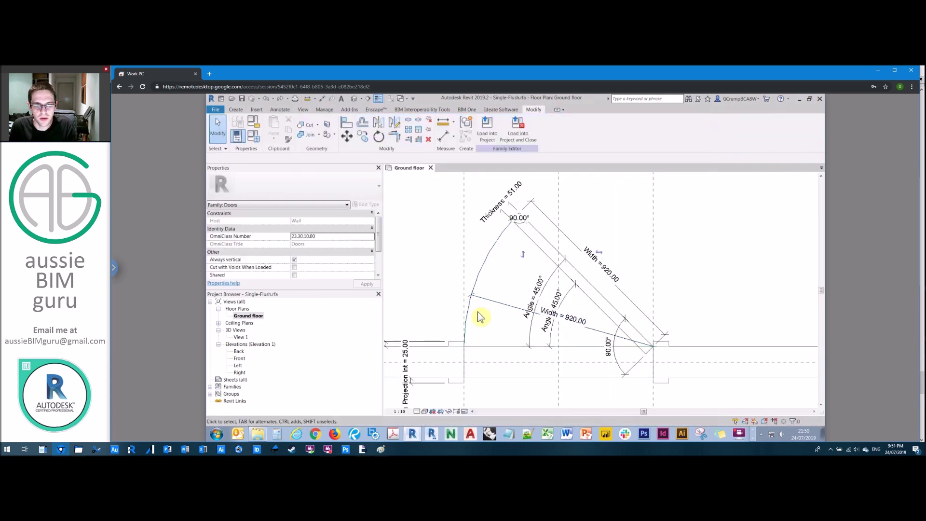
# Stretch the swing arc's end down to the wall line.
pyautogui.click(464, 343)
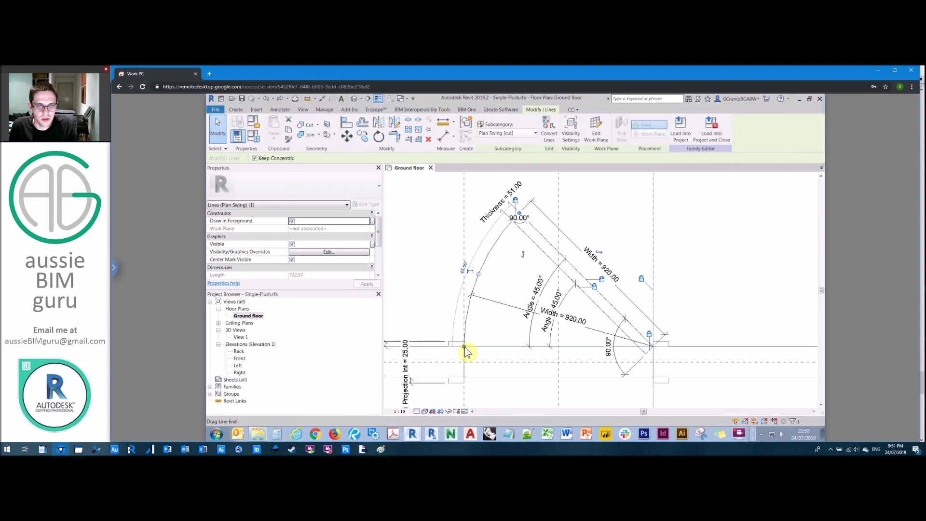
pyautogui.moveTo(464, 346)
pyautogui.mouseDown()
pyautogui.moveTo(467, 364)
pyautogui.moveTo(464, 347)
pyautogui.mouseUp()
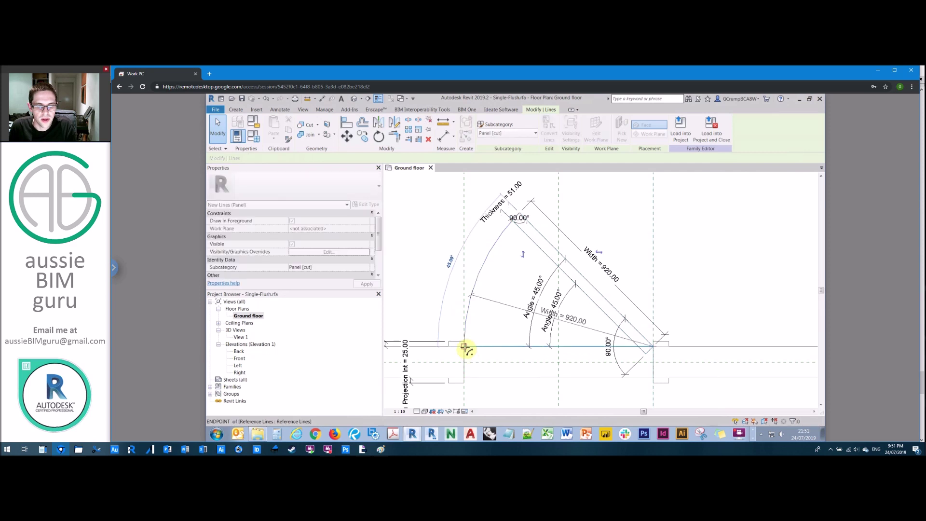
pyautogui.scroll(-2, 651, 320)
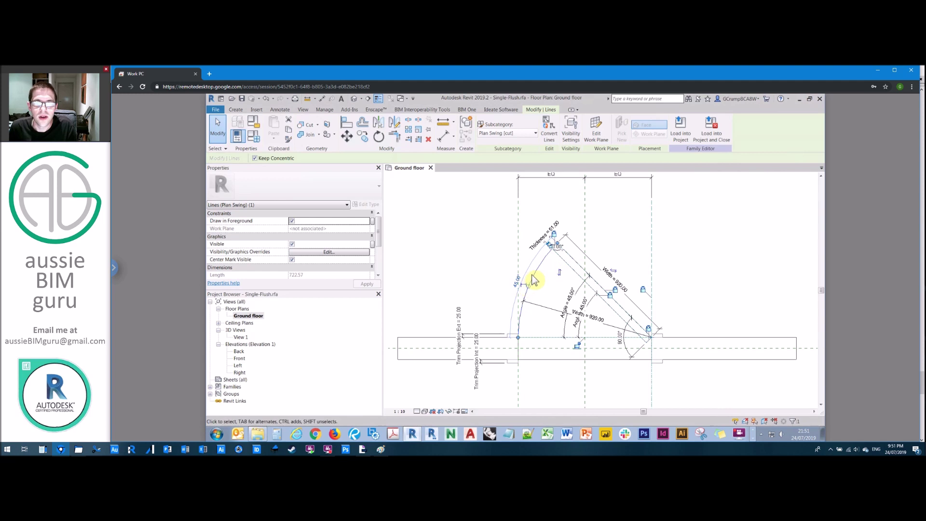
pyautogui.scroll(5, 553, 254)
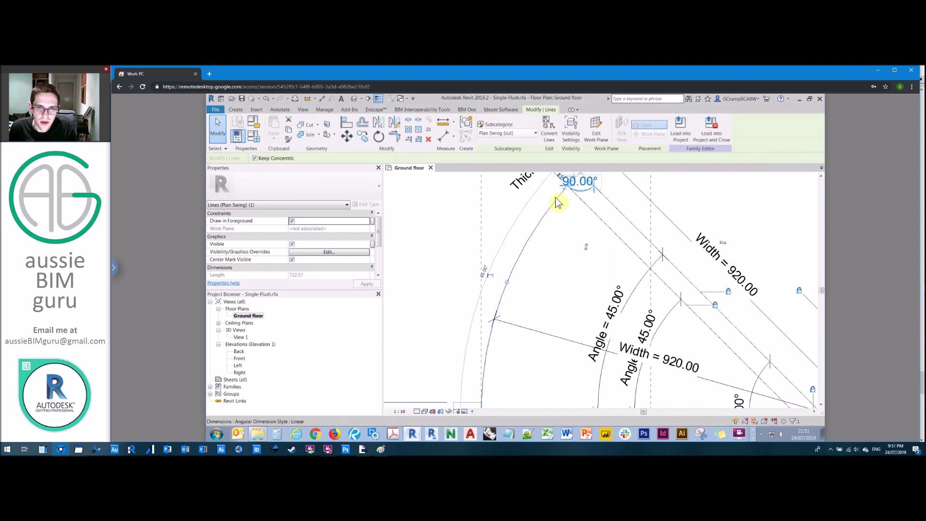
pyautogui.scroll(-4, 555, 231)
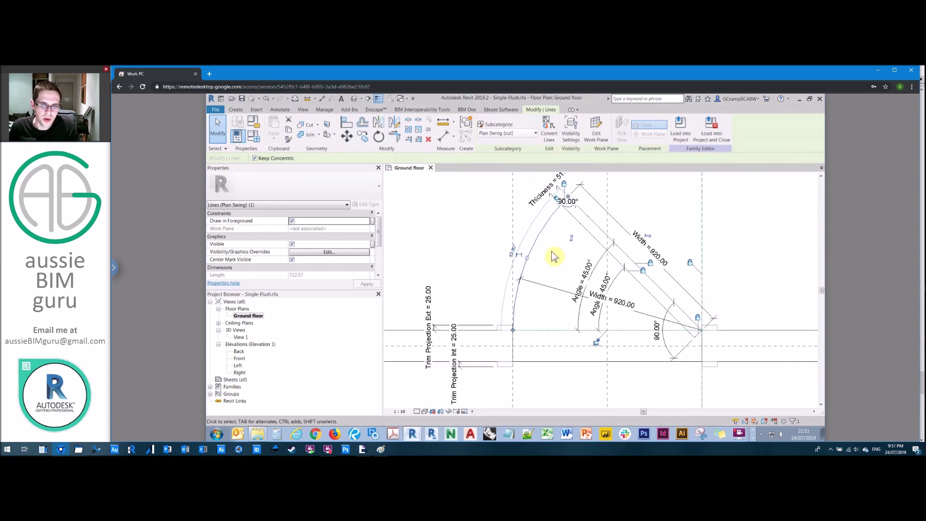
# Review the Angle (default) value in Family Types after deselecting the swing arc.
pyautogui.click(255, 140)
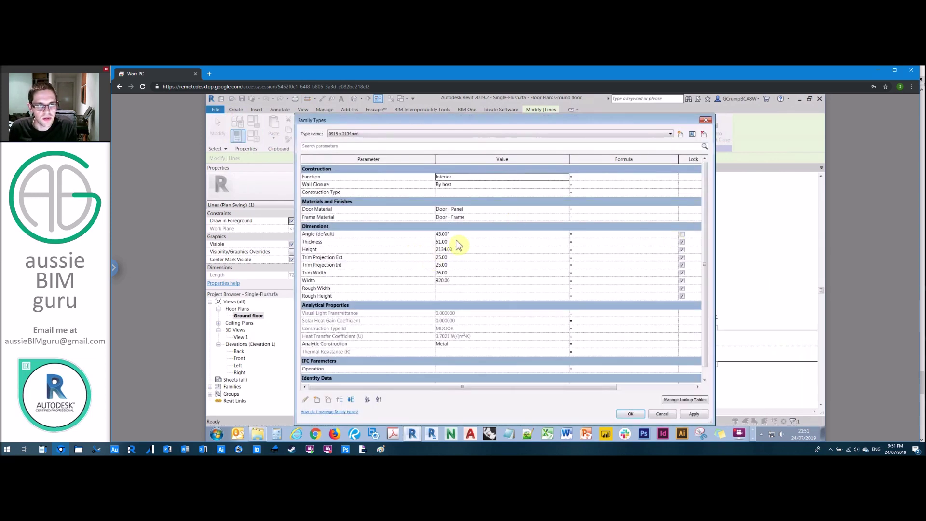
pyautogui.click(465, 234)
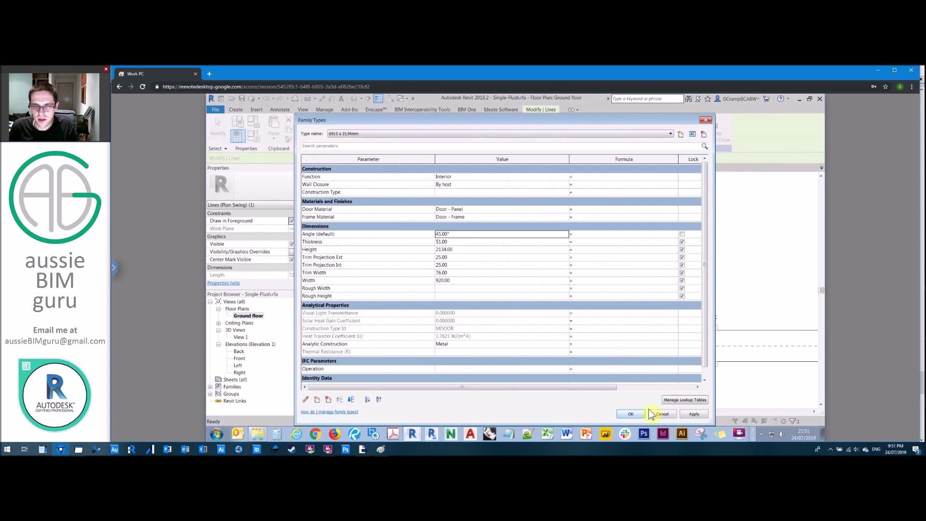
pyautogui.click(630, 414)
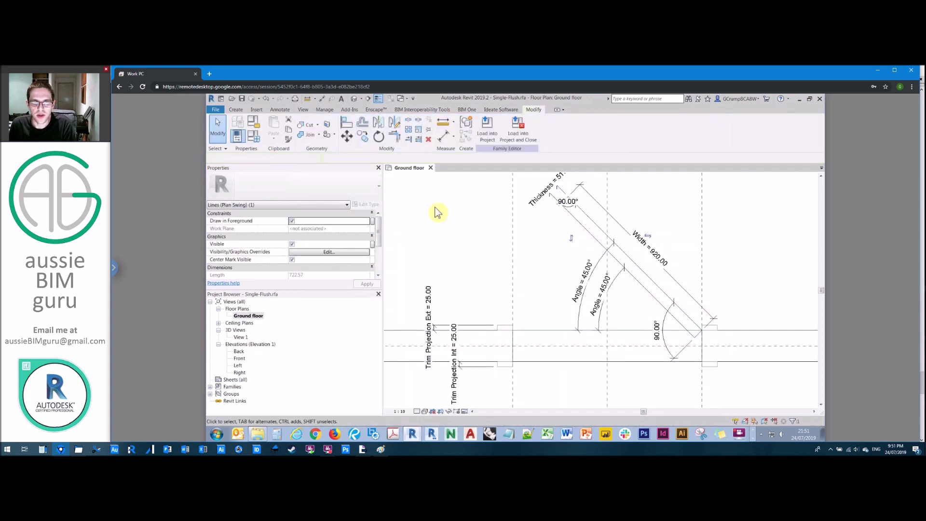
pyautogui.click(438, 212)
pyautogui.click(255, 138)
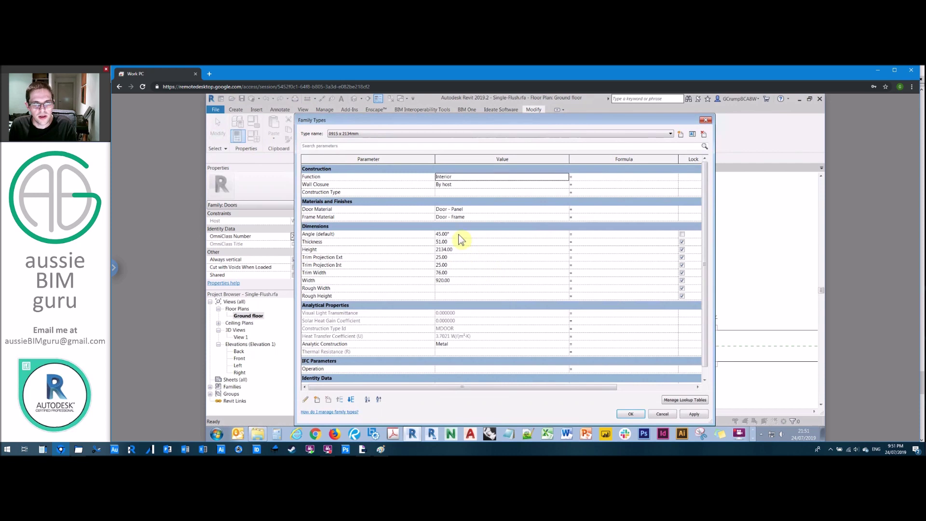
pyautogui.click(458, 235)
pyautogui.click(630, 413)
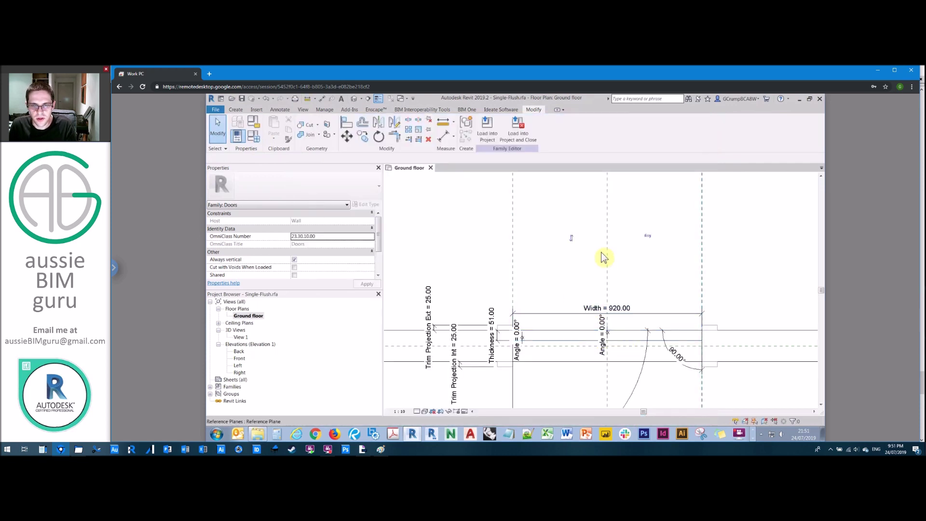
# Set Angle (default) to 45° and pan the plan to view the whole leaf.
pyautogui.click(255, 138)
pyautogui.click(467, 236)
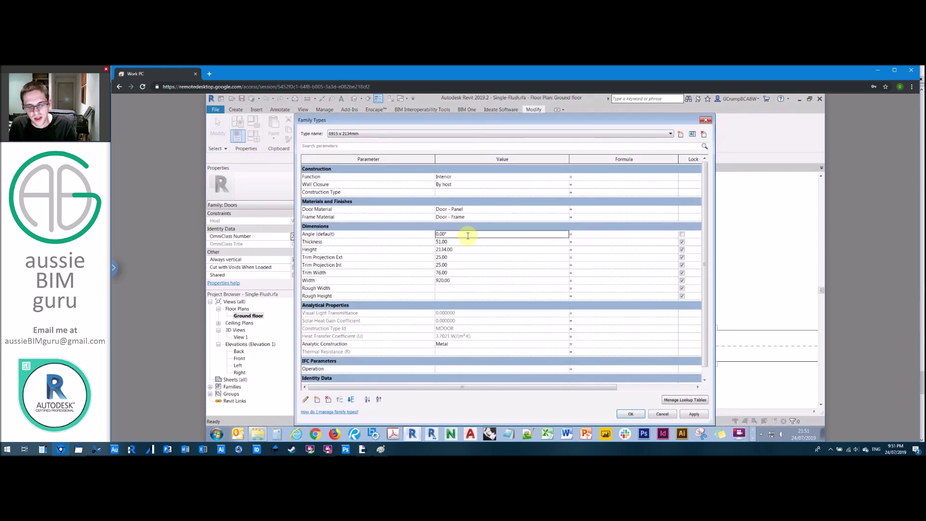
pyautogui.write('45')
pyautogui.click(631, 414)
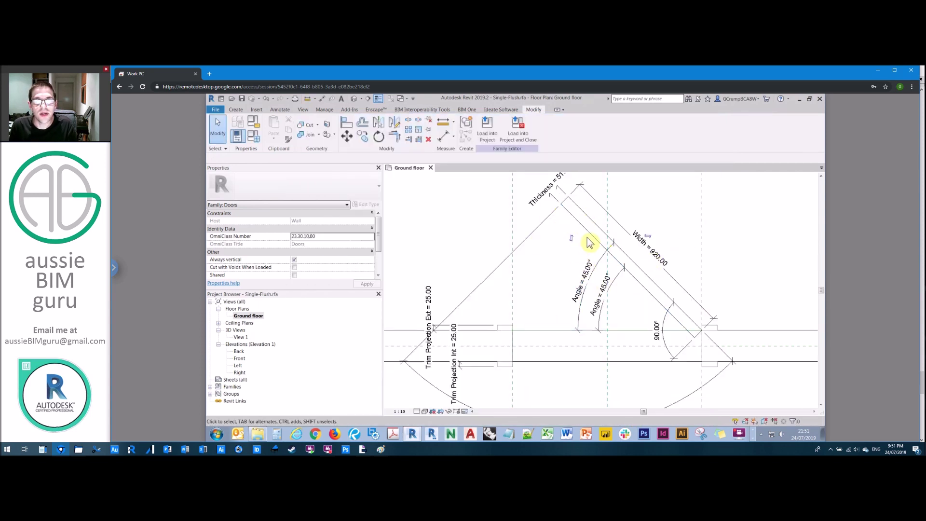
pyautogui.moveTo(593, 220); pyautogui.dragTo(588, 259, button='middle')
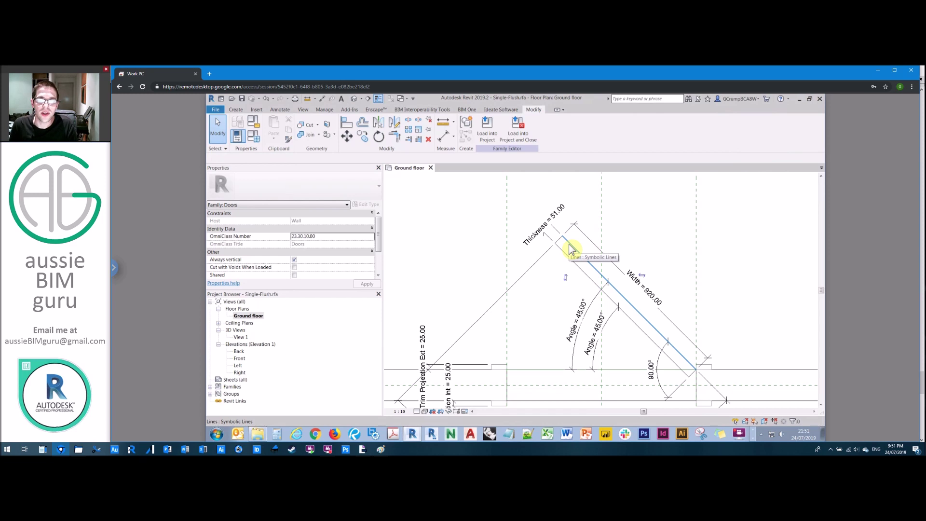
pyautogui.scroll(-2, 560, 246)
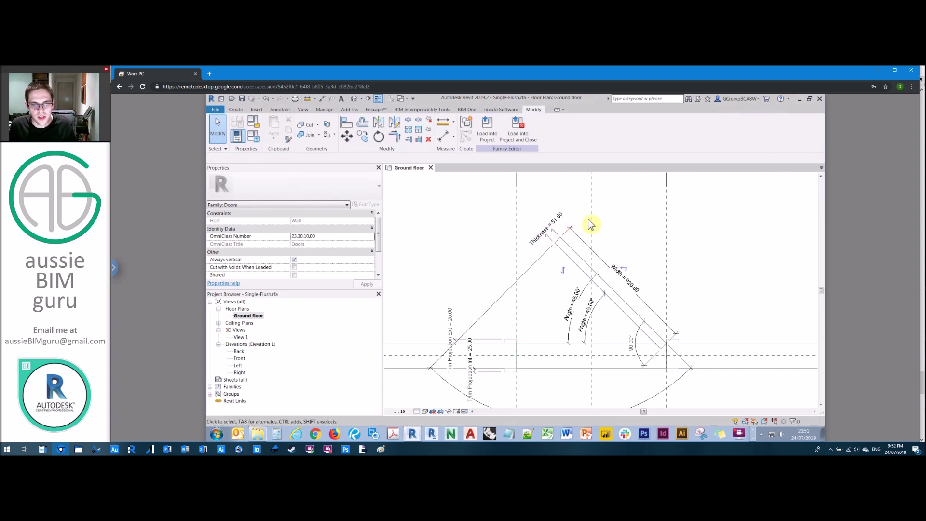
pyautogui.scroll(1, 605, 202)
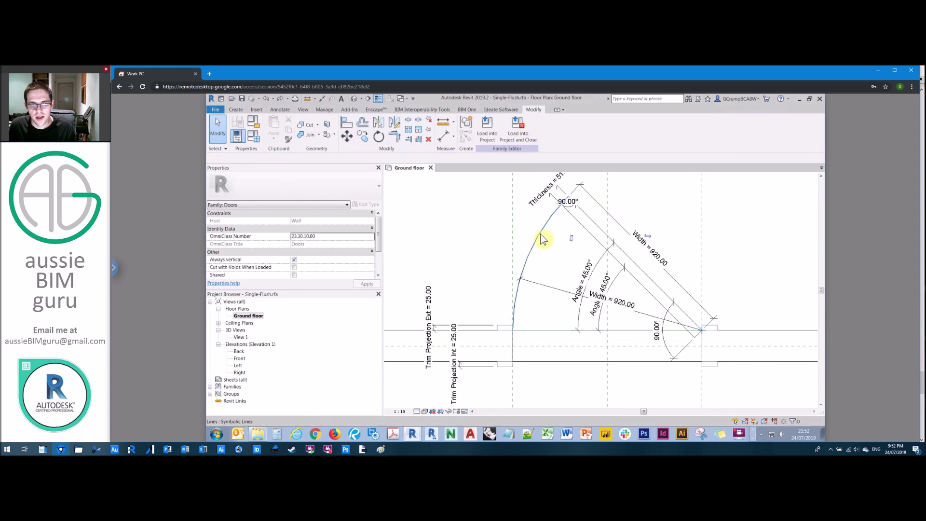
pyautogui.moveTo(653, 206); pyautogui.dragTo(646, 216, button='middle')
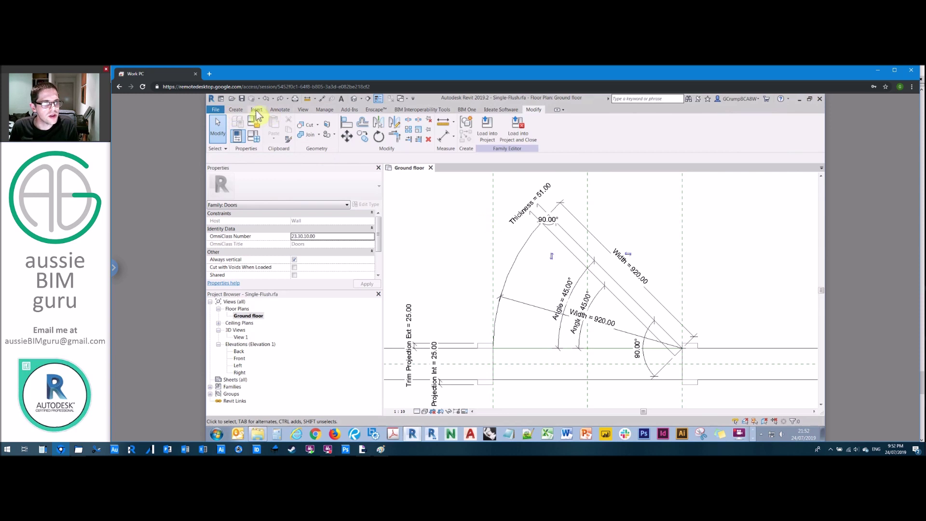
# Load Handle level based.rfa into the door family after viewing its Front elevation, placing a handle.
pyautogui.click(263, 434)
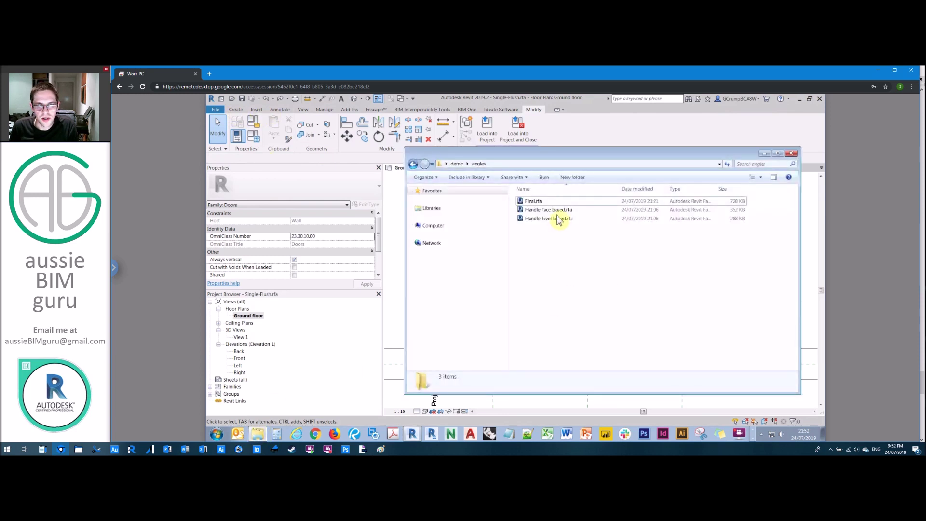
pyautogui.doubleClick(559, 219)
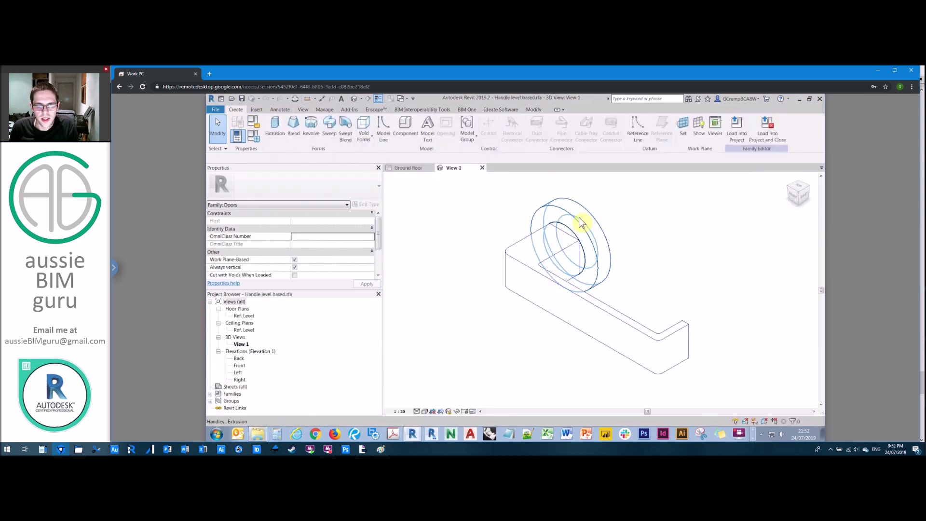
pyautogui.doubleClick(239, 366)
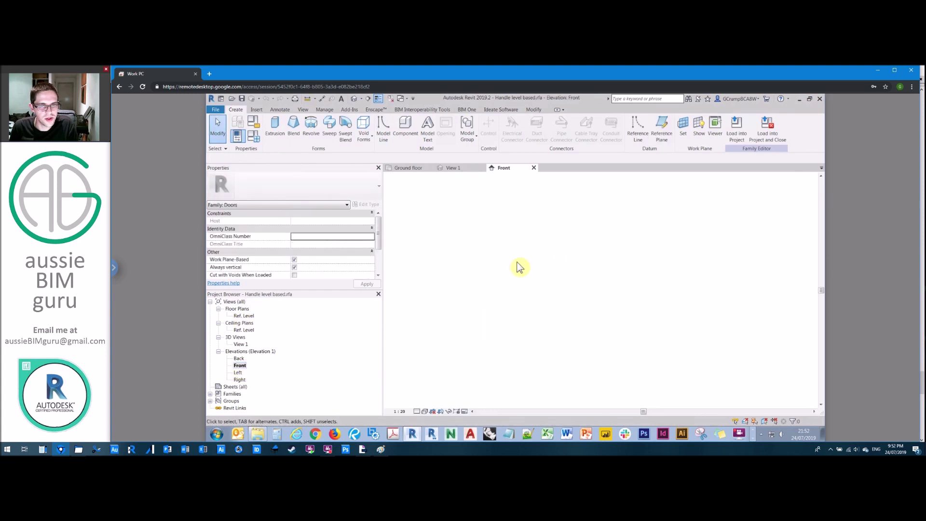
pyautogui.scroll(4, 581, 360)
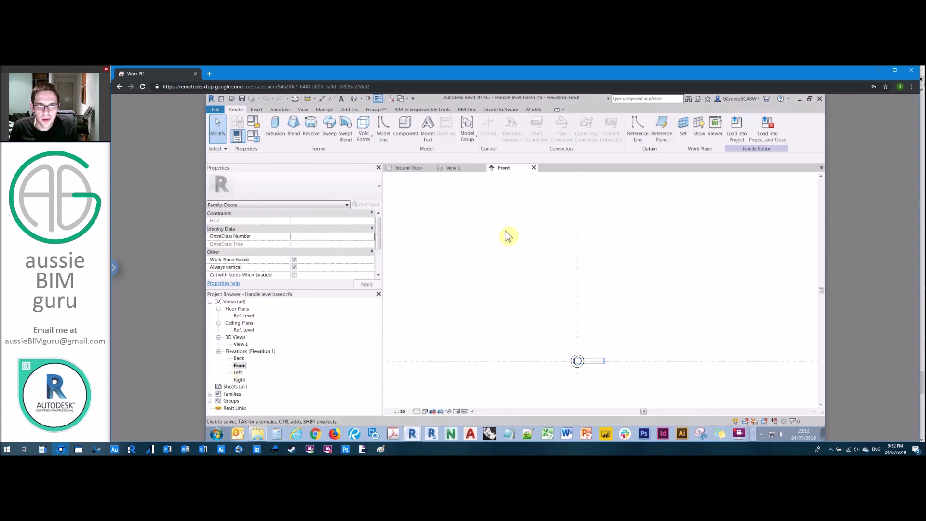
pyautogui.click(790, 138)
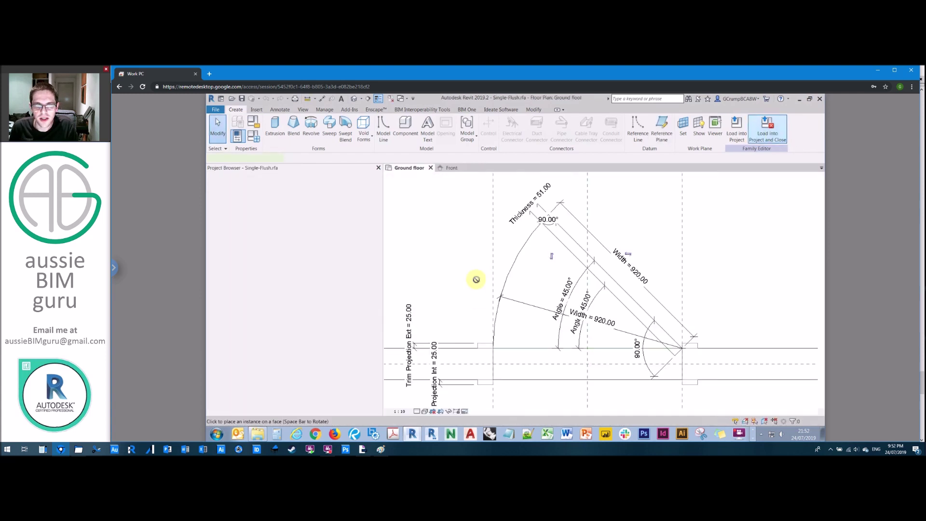
pyautogui.press('Escape')
pyautogui.press('Escape')
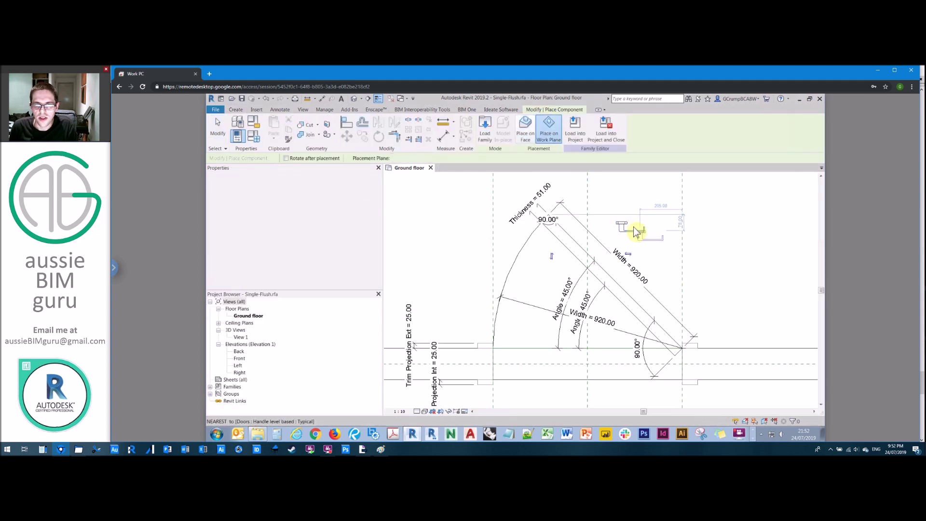
pyautogui.scroll(4, 547, 217)
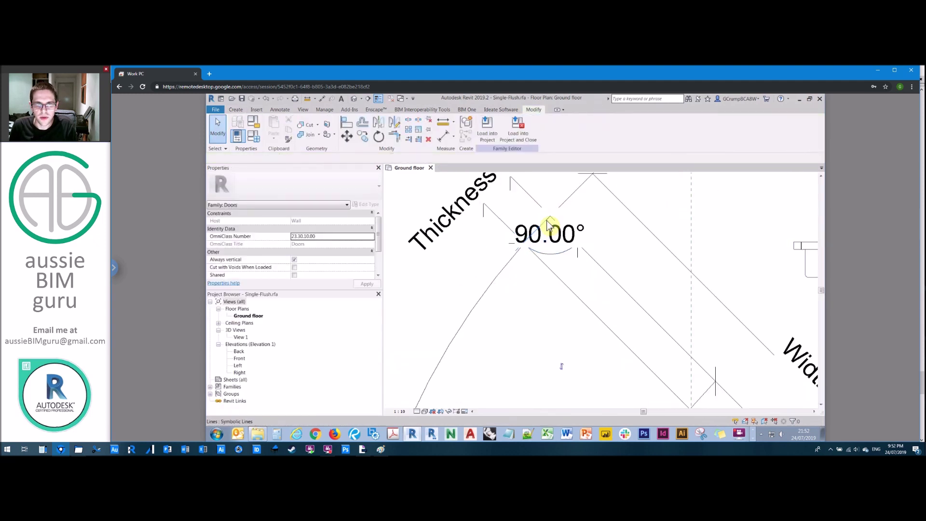
# Select lines at the leaf end to locate the dashed reference line.
pyautogui.click(548, 224)
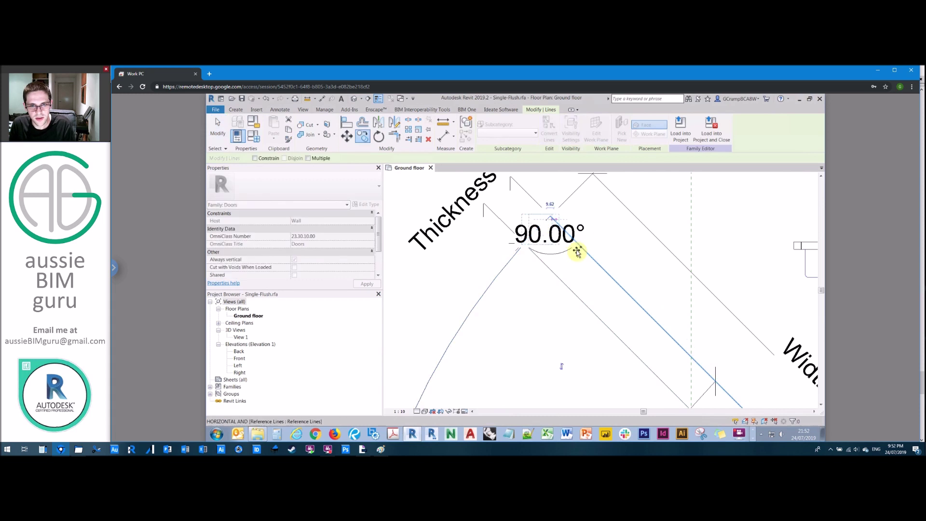
pyautogui.click(551, 225)
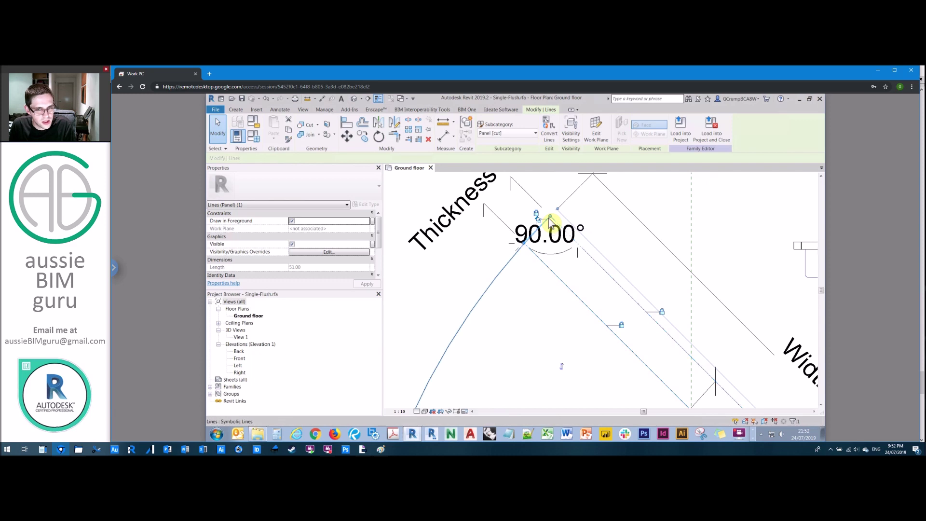
pyautogui.click(592, 254)
pyautogui.scroll(-2, 592, 254)
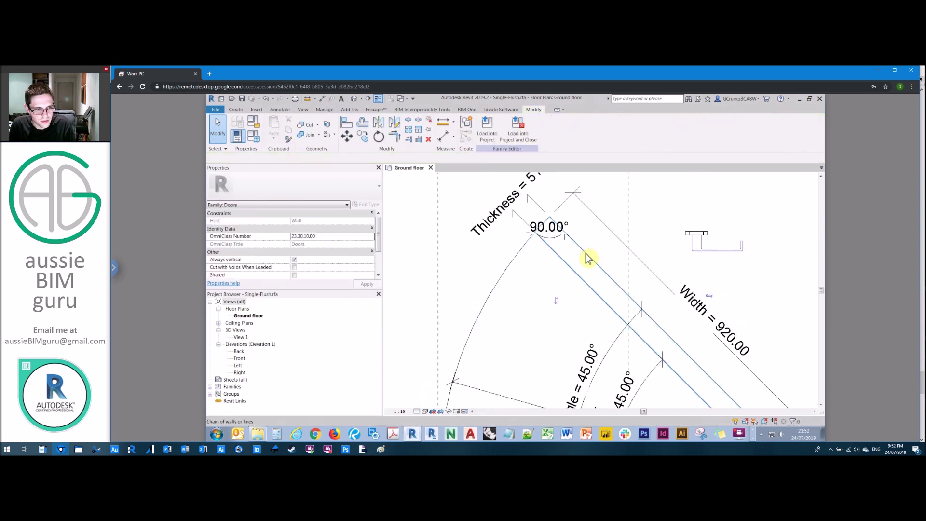
pyautogui.press('Tab')
pyautogui.press('Tab')
pyautogui.press('Tab')
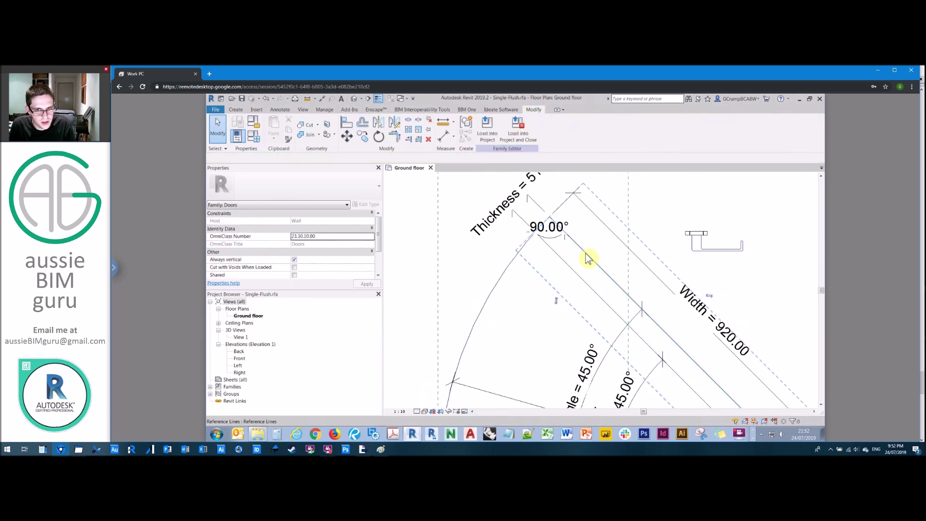
# Temporarily isolate the door leaf and the handle (HI).
pyautogui.click(712, 251)
pyautogui.keyDown('ctrl'); pyautogui.click(703, 234); pyautogui.keyUp('ctrl')
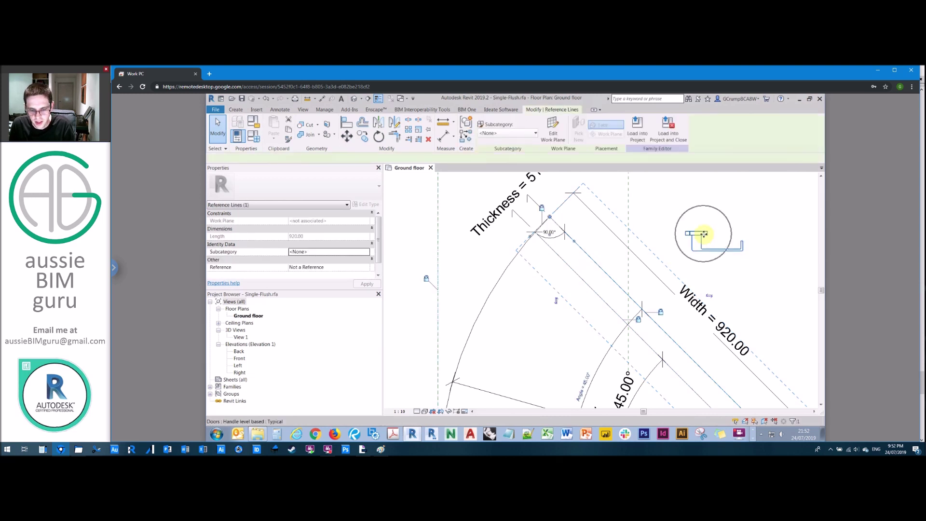
pyautogui.press('h')
pyautogui.press('i')
# Stretch the reference line along the leaf end to a length of 50.
pyautogui.click(670, 208)
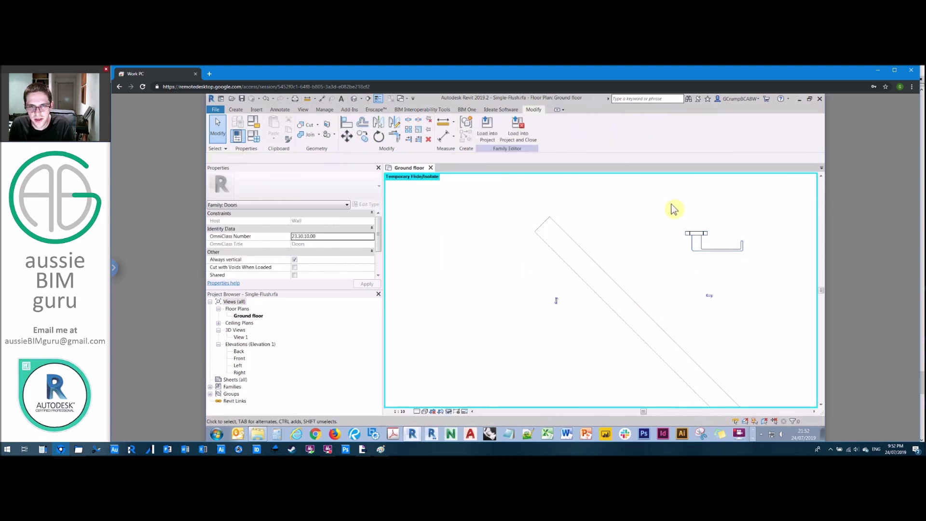
pyautogui.click(548, 226)
pyautogui.click(549, 218)
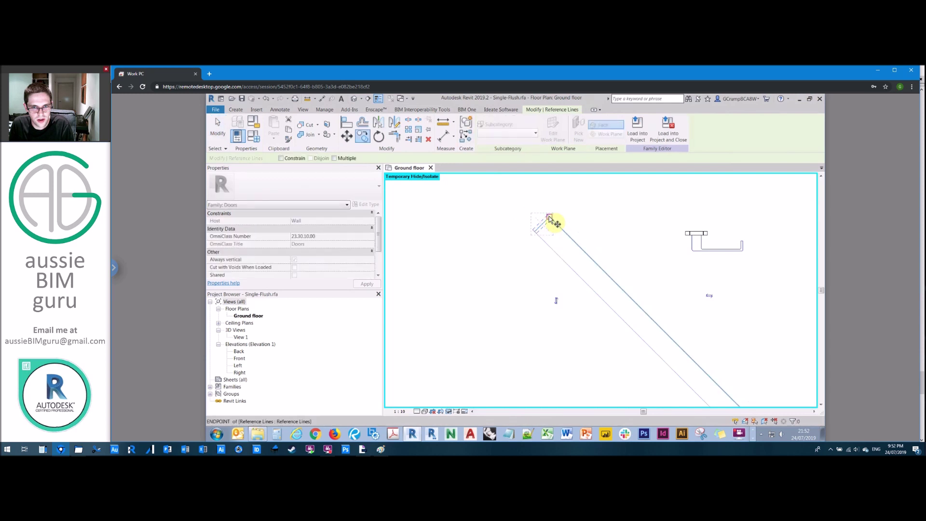
pyautogui.moveTo(556, 222); pyautogui.dragTo(572, 241)
pyautogui.write('50')
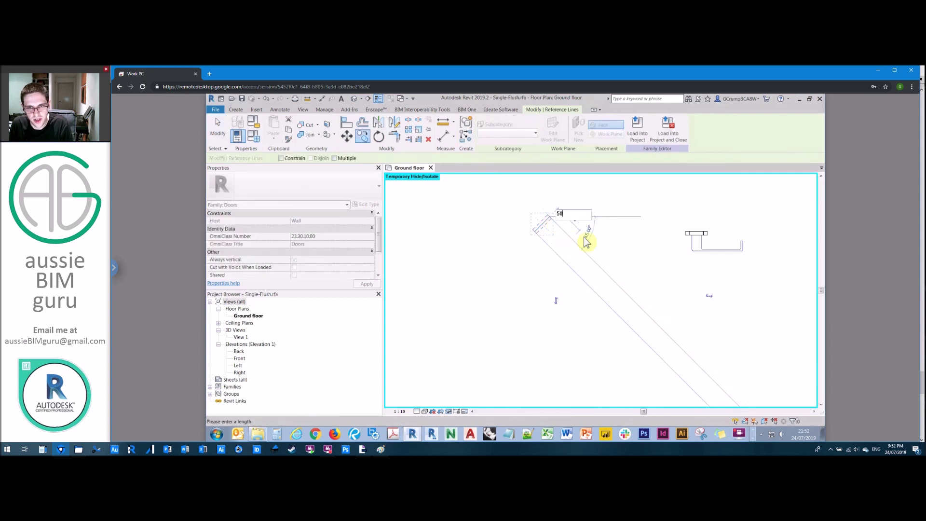
pyautogui.press('Return')
# Align (AL) the handle to the reference line and against the leaf face.
pyautogui.press('a')
pyautogui.press('l')
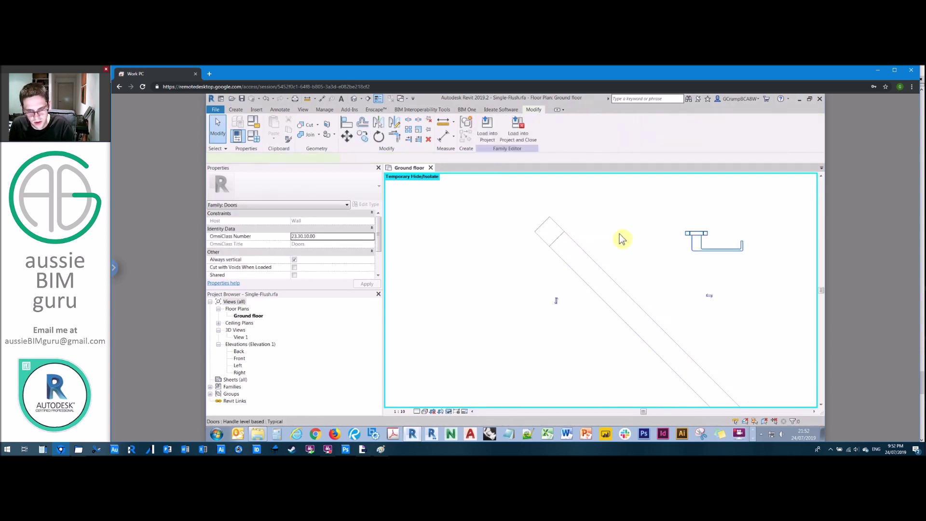
pyautogui.click(562, 238)
pyautogui.click(697, 242)
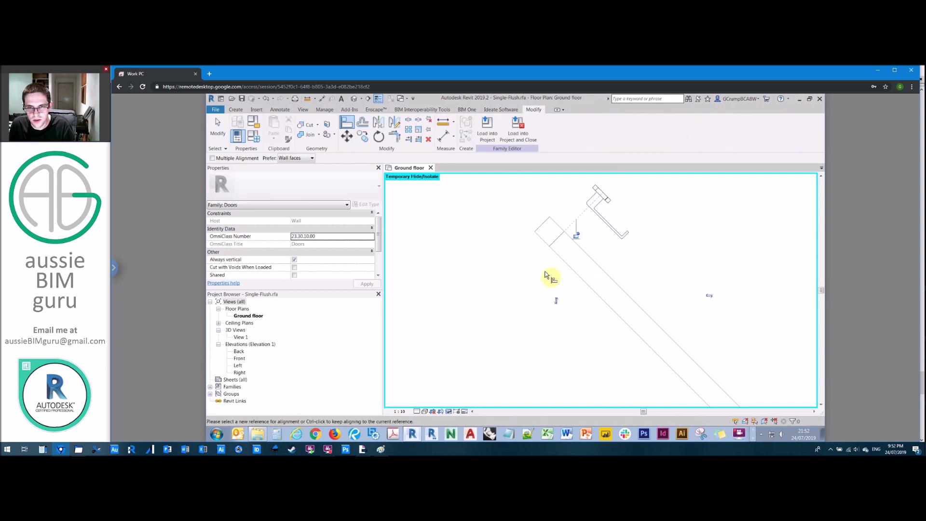
pyautogui.click(560, 259)
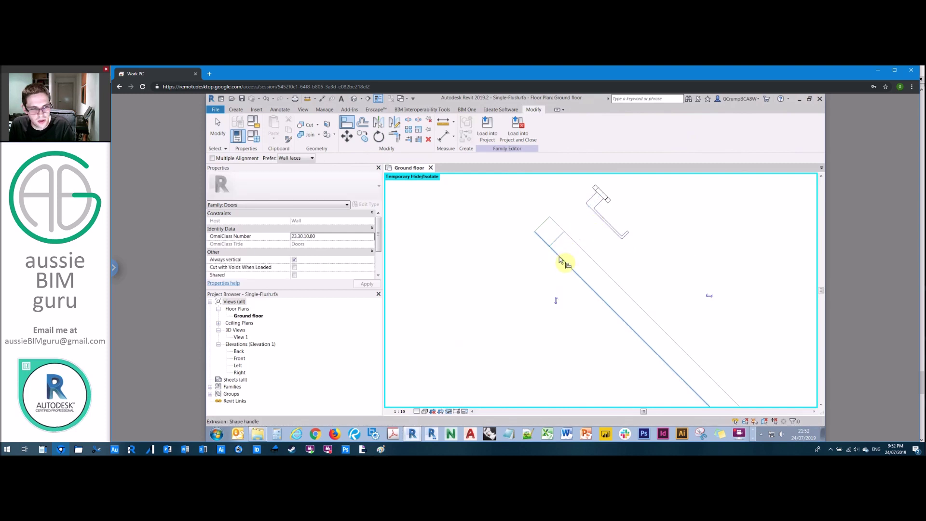
pyautogui.click(607, 201)
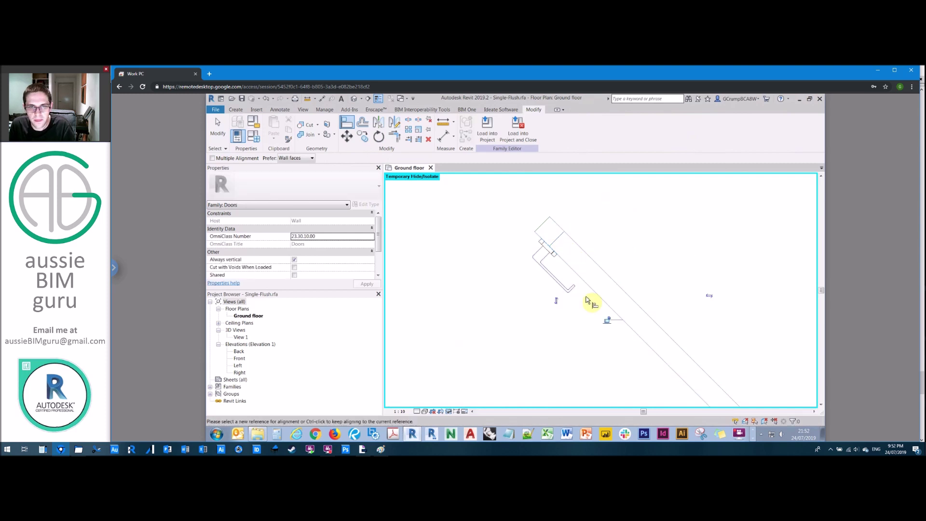
pyautogui.press('Escape')
# Restore hidden elements and add a 50.00 aligned dimension for the handle offset.
pyautogui.click(448, 411)
pyautogui.click(482, 404)
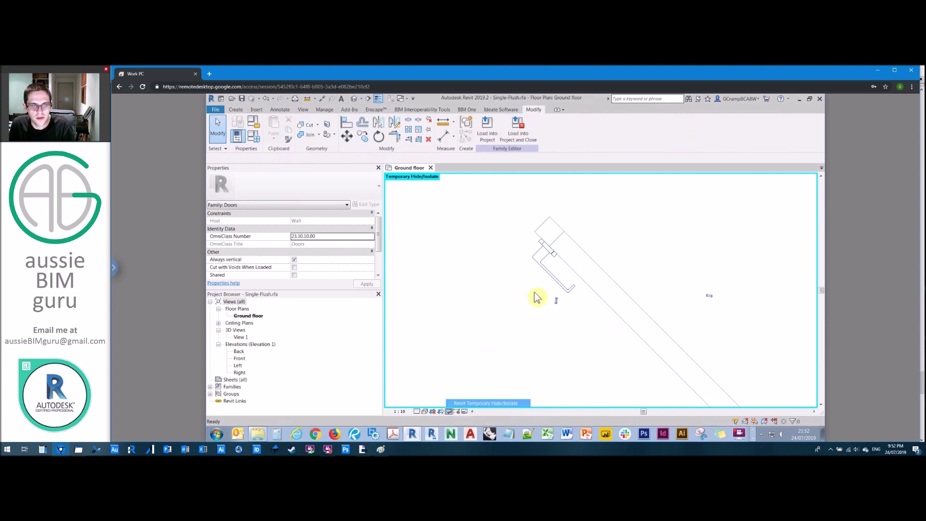
pyautogui.press('d')
pyautogui.press('i')
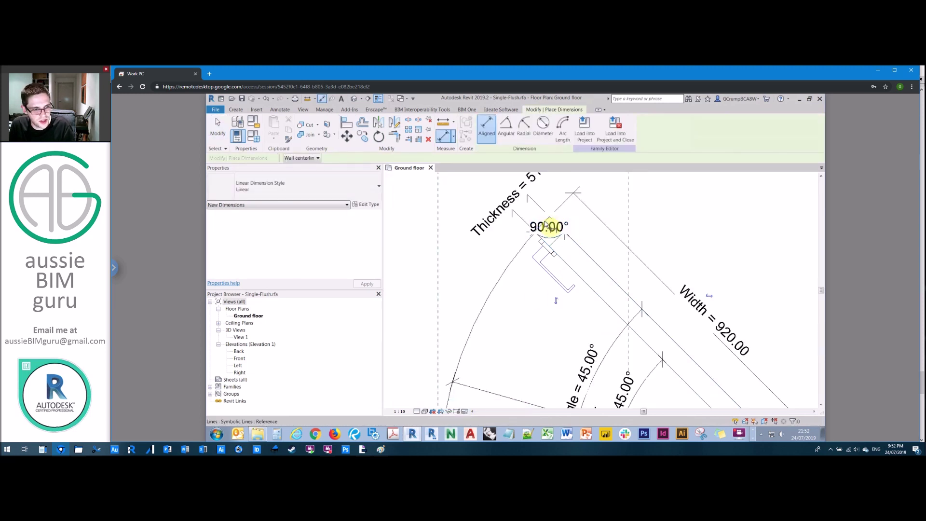
pyautogui.click(554, 224)
pyautogui.click(562, 244)
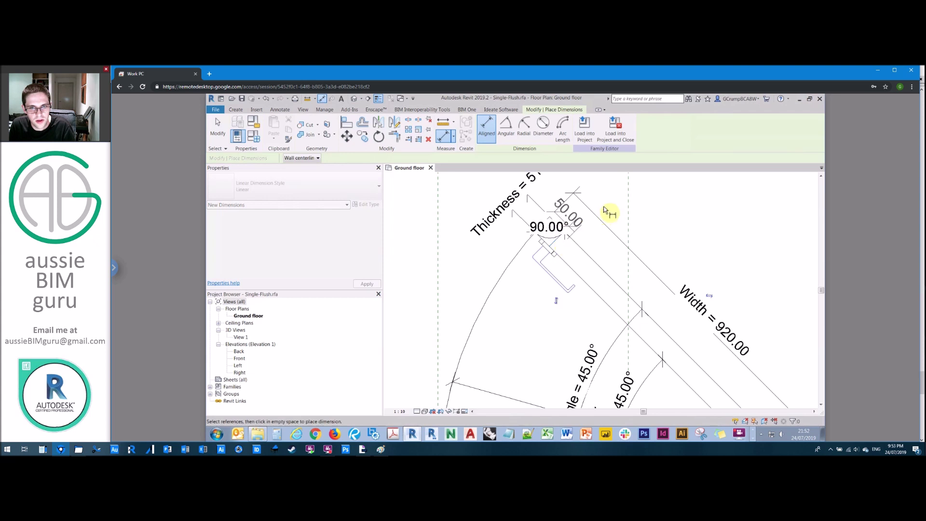
pyautogui.click(581, 213)
pyautogui.scroll(-3, 559, 320)
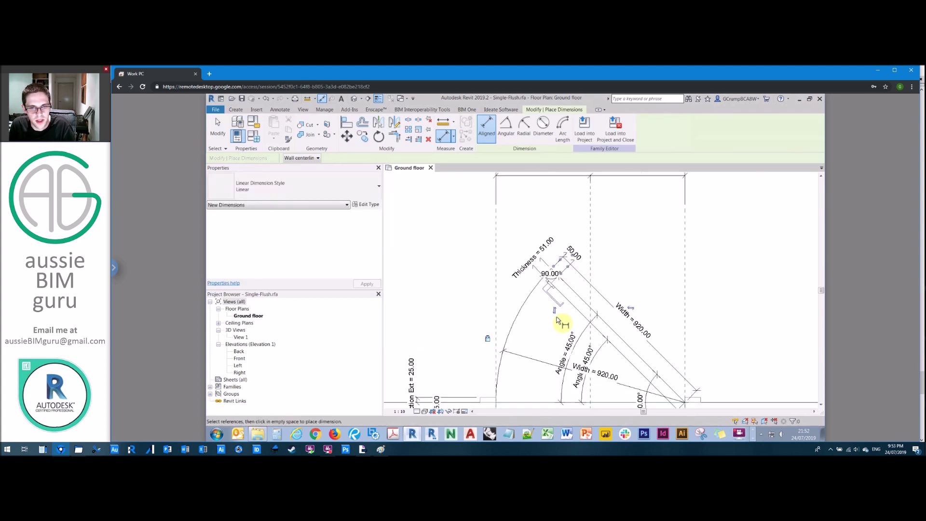
pyautogui.click(216, 121)
# Set Angle (default) to 30° and remove the unsatisfied constraints.
pyautogui.click(254, 136)
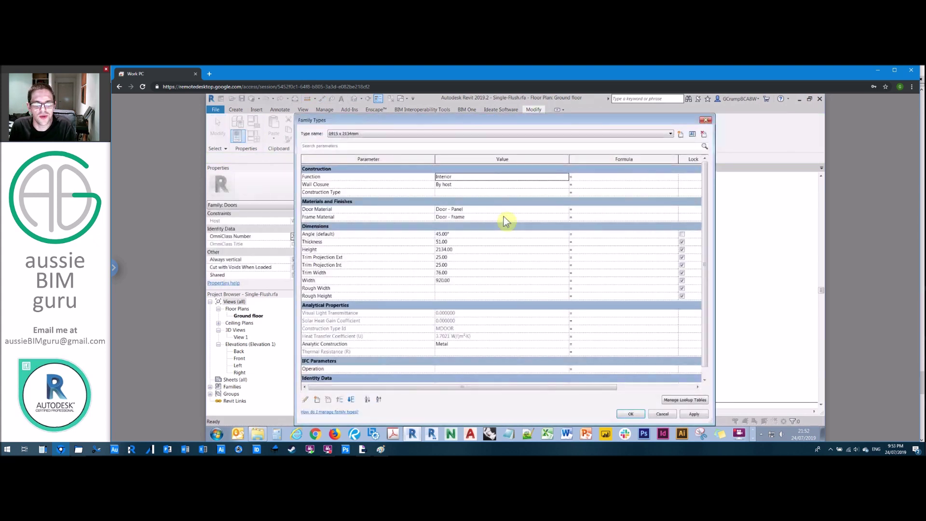
pyautogui.click(470, 235)
pyautogui.write('30')
pyautogui.click(629, 414)
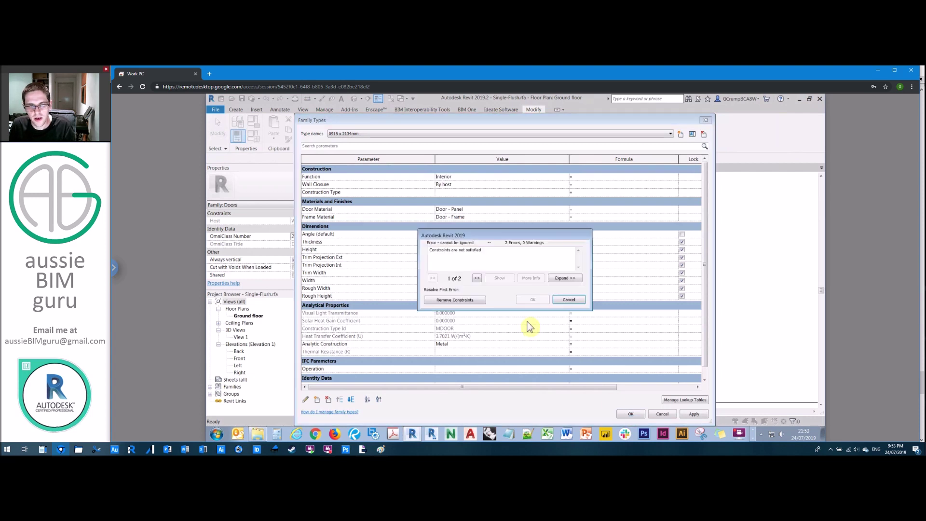
pyautogui.click(455, 300)
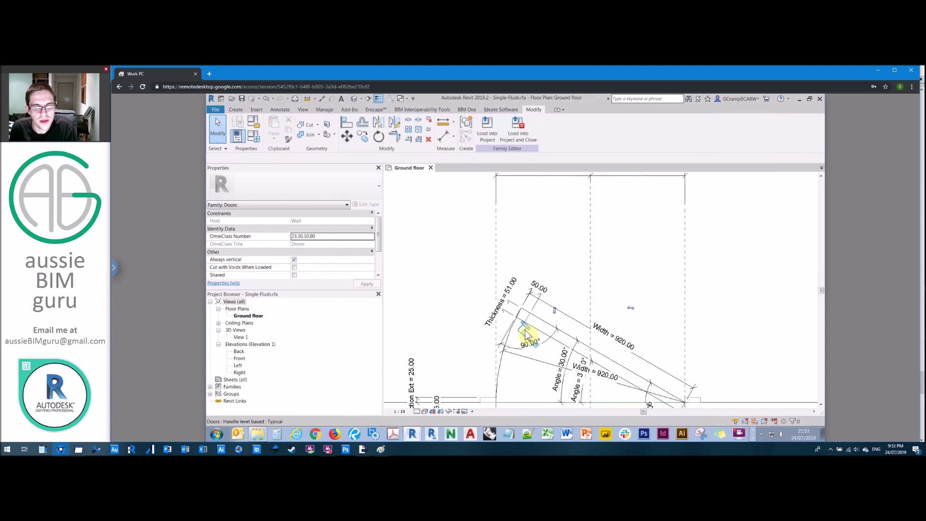
pyautogui.scroll(2, 531, 316)
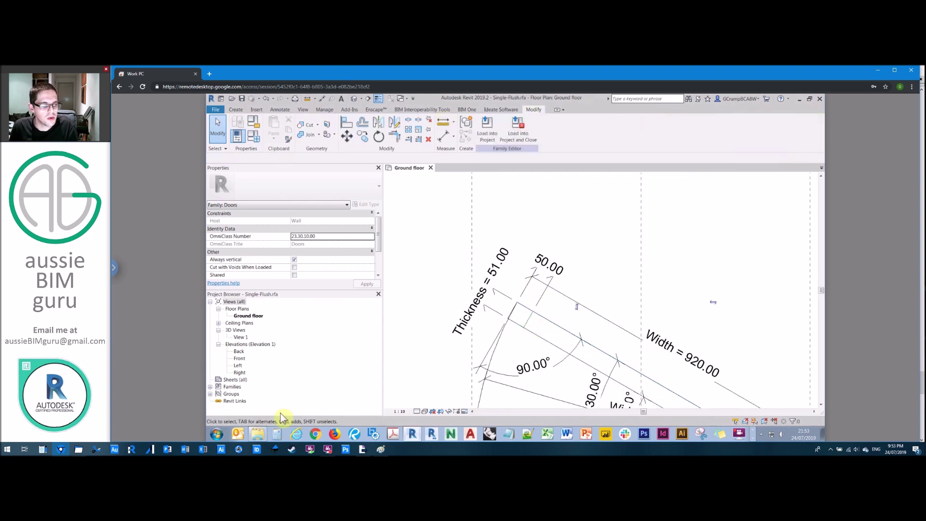
# Open Handle face based.rfa and load it into the door family.
pyautogui.click(261, 433)
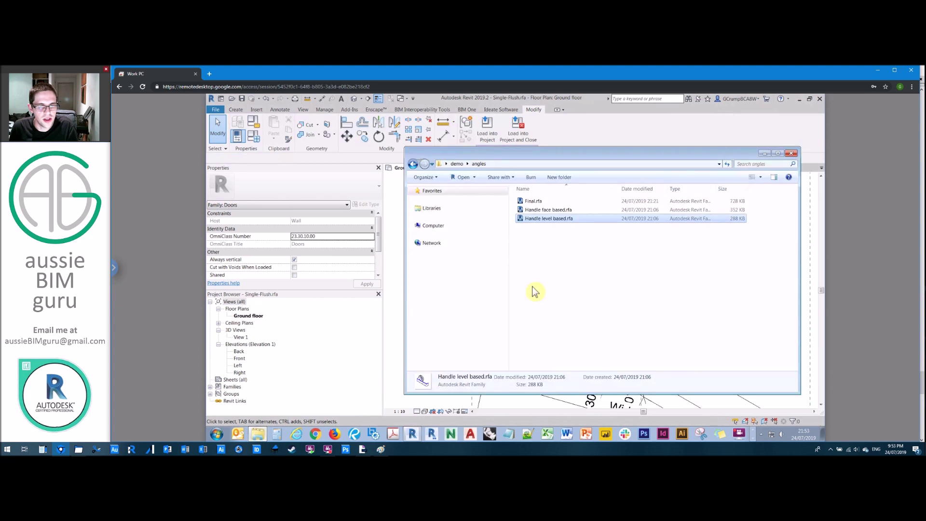
pyautogui.click(554, 211)
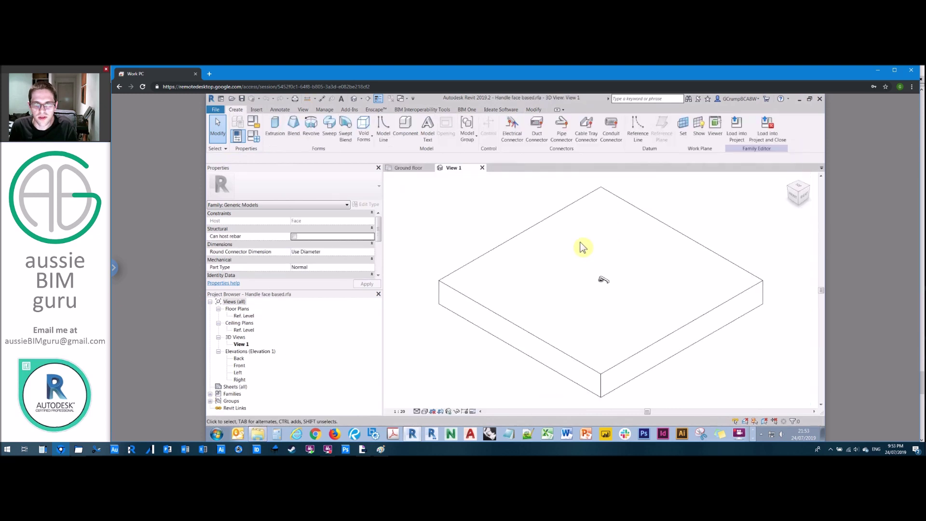
pyautogui.scroll(5, 608, 277)
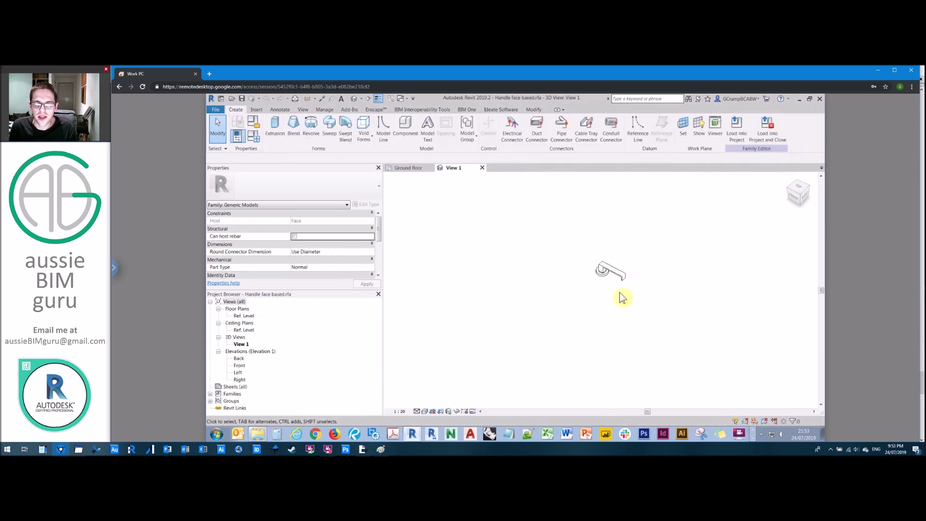
pyautogui.scroll(-5, 613, 284)
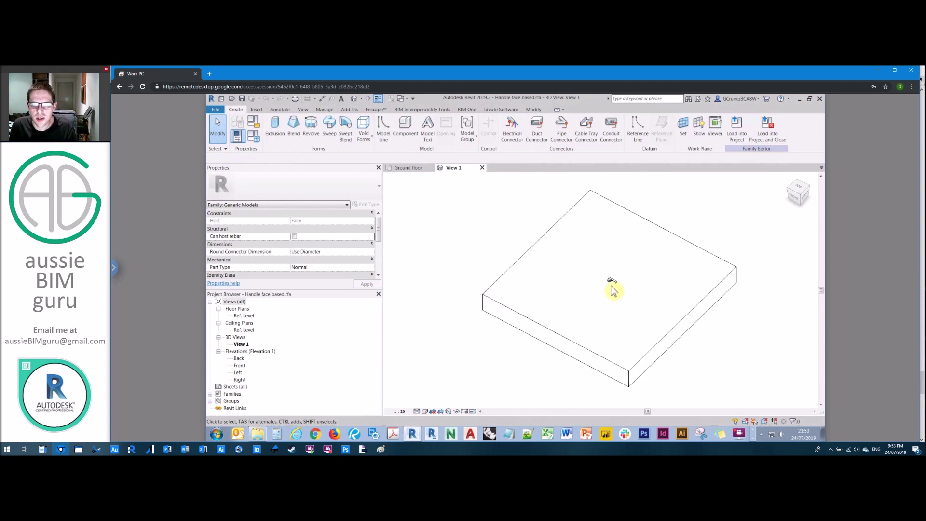
pyautogui.scroll(4, 620, 285)
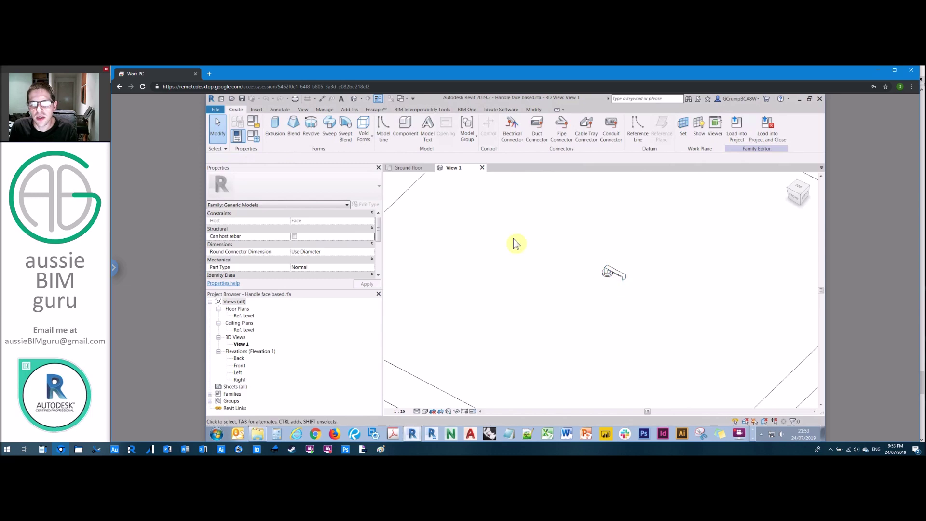
pyautogui.click(762, 131)
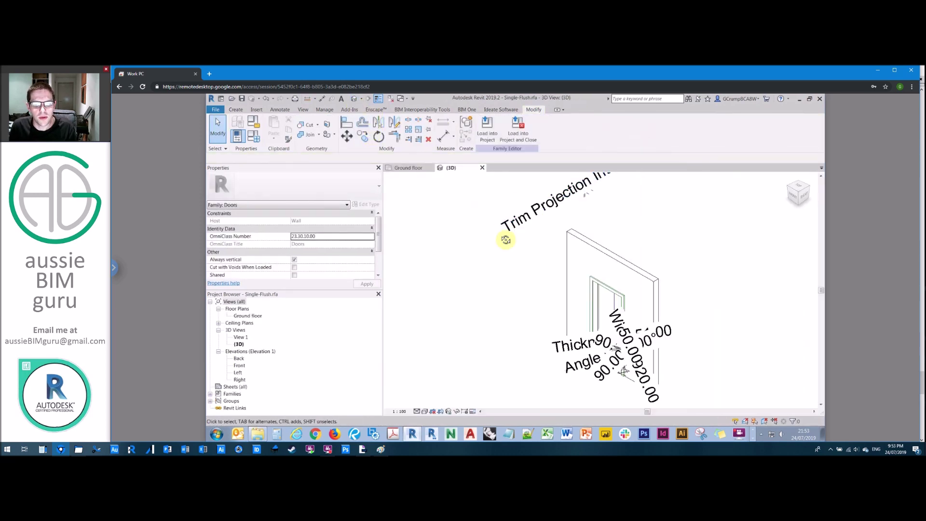
# In 3D, hide the dimensions and place a face-based handle on the door leaf.
pyautogui.keyDown('shift'); pyautogui.moveTo(505, 240); pyautogui.dragTo(658, 212, button='middle'); pyautogui.keyUp('shift')
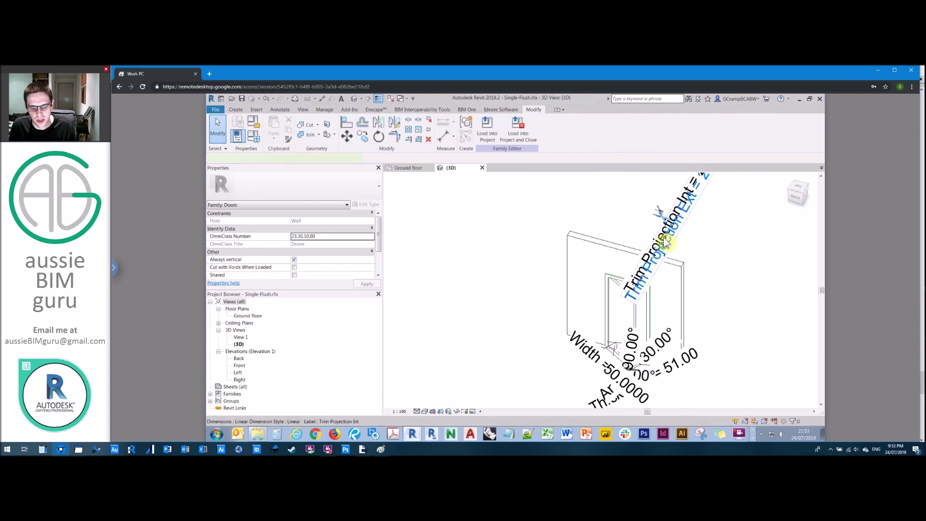
pyautogui.click(666, 244)
pyautogui.press('h')
pyautogui.press('c')
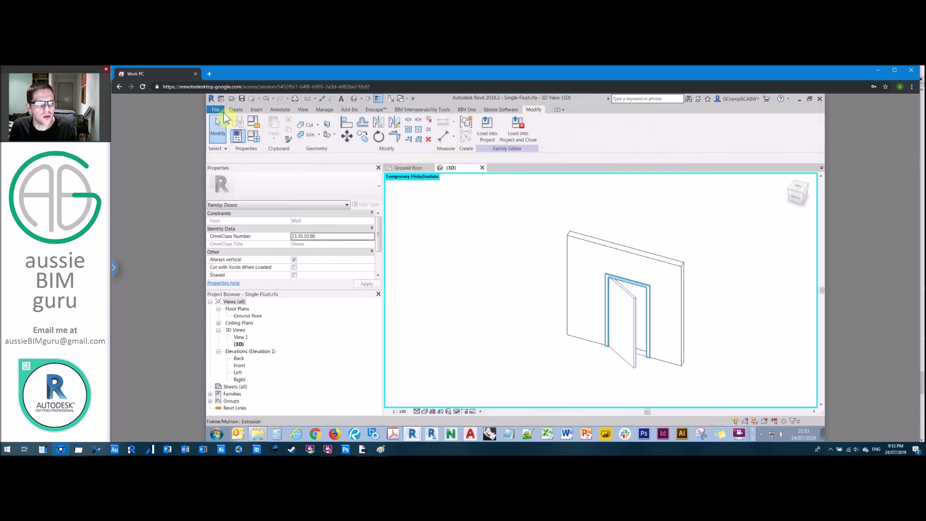
pyautogui.press('c')
pyautogui.press('m')
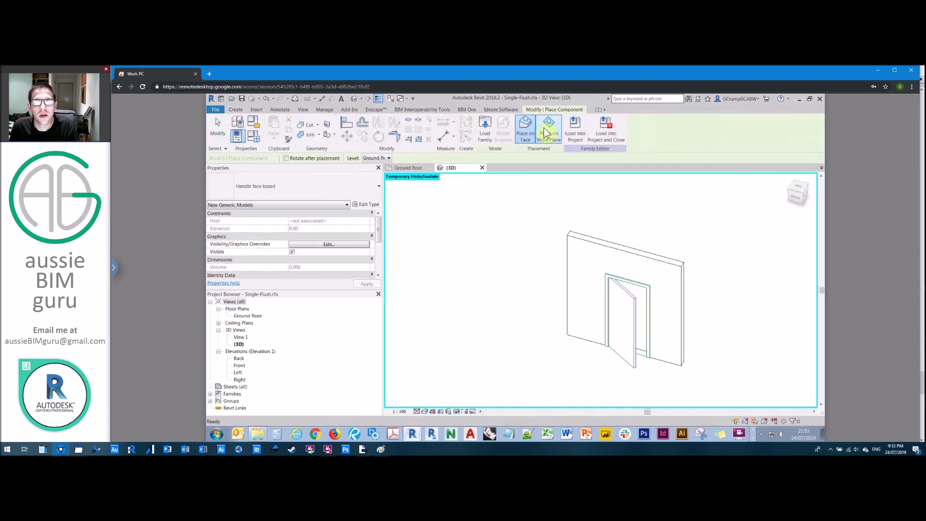
pyautogui.scroll(5, 627, 332)
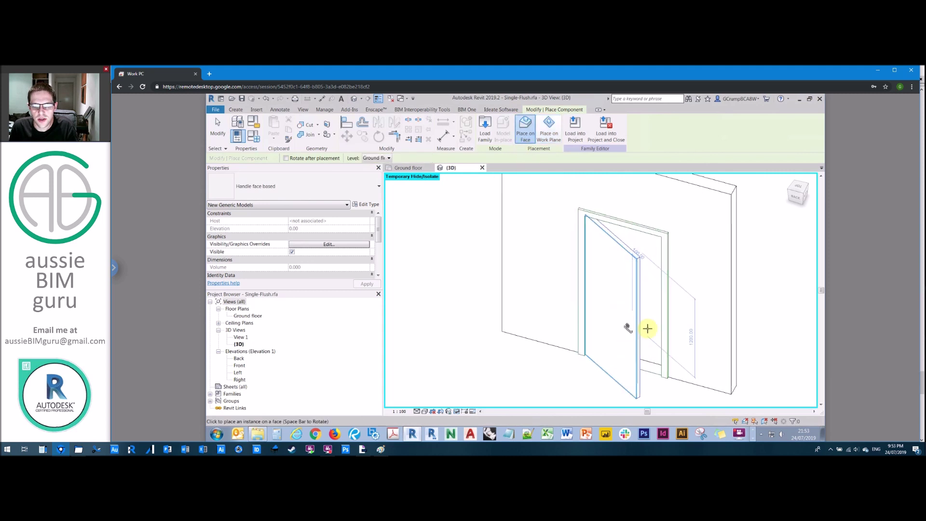
pyautogui.moveTo(648, 329)
pyautogui.keyDown('shift'); pyautogui.mouseDown(button='middle')
pyautogui.moveTo(599, 323)
pyautogui.moveTo(641, 320)
pyautogui.mouseUp(button='middle'); pyautogui.keyUp('shift')
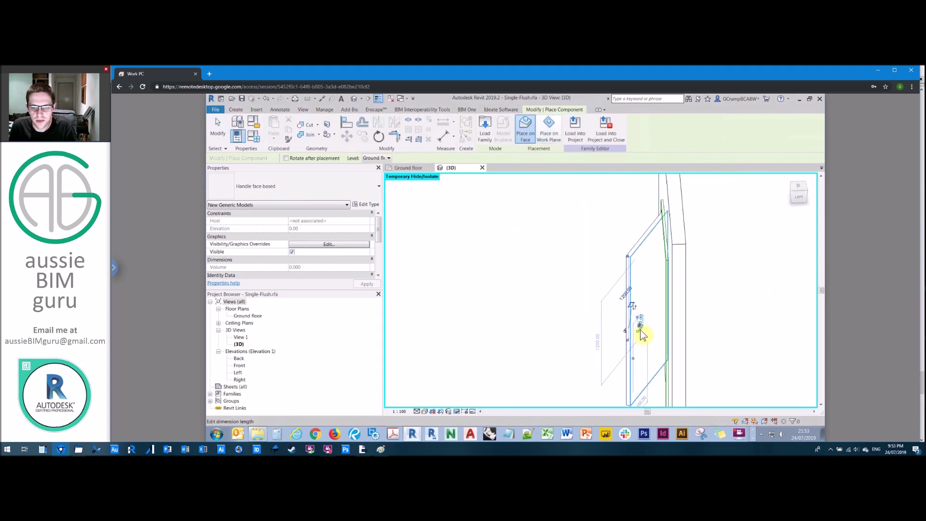
pyautogui.click(641, 333)
pyautogui.press('Escape')
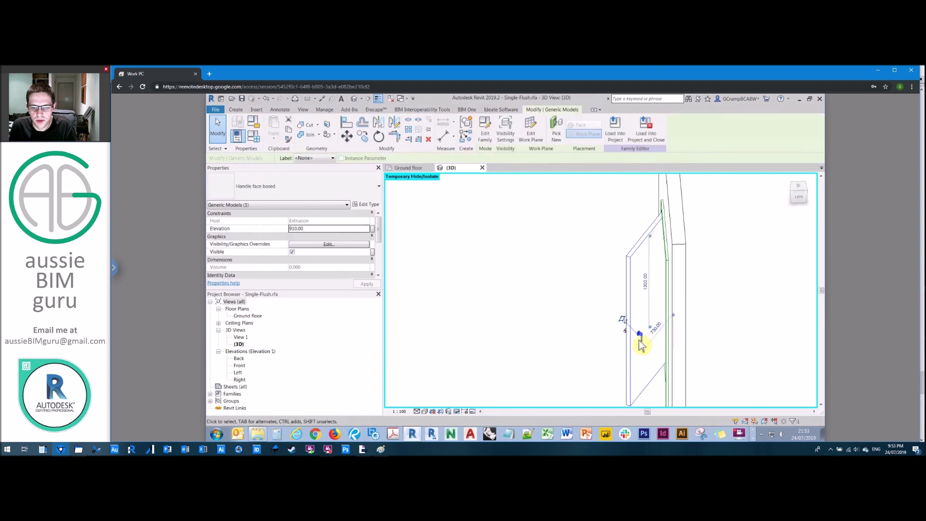
# Raise the handle and apply an Elevation of 900.
pyautogui.keyDown('shift'); pyautogui.moveTo(618, 332); pyautogui.dragTo(657, 337, button='middle'); pyautogui.keyUp('shift')
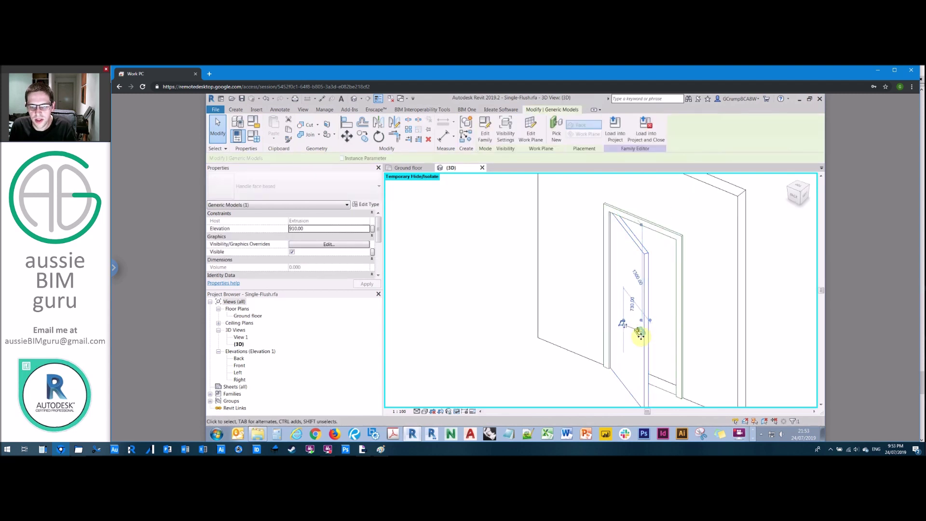
pyautogui.press('Up')
pyautogui.press('Up')
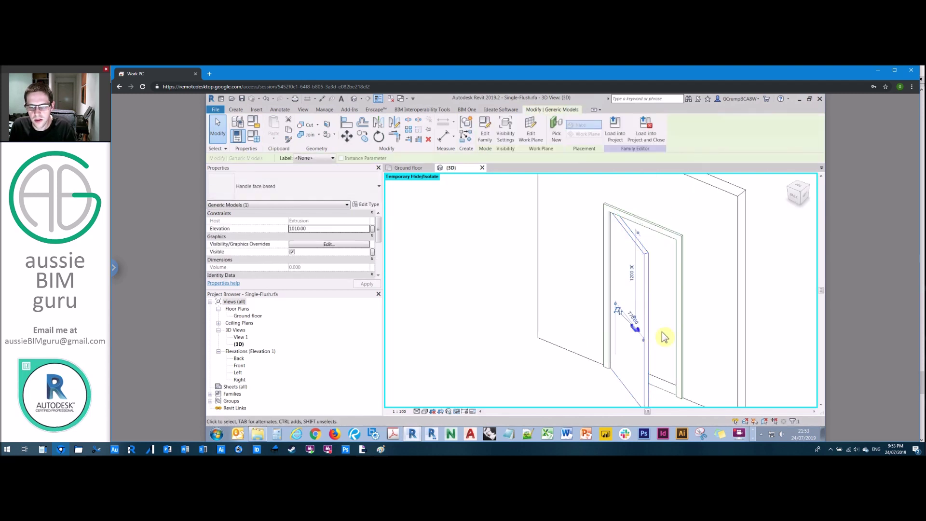
pyautogui.moveTo(663, 336)
pyautogui.keyDown('shift'); pyautogui.mouseDown(button='middle')
pyautogui.moveTo(635, 325)
pyautogui.moveTo(647, 333)
pyautogui.mouseUp(button='middle'); pyautogui.keyUp('shift')
pyautogui.keyDown('ctrl'); pyautogui.click(645, 316); pyautogui.keyUp('ctrl')
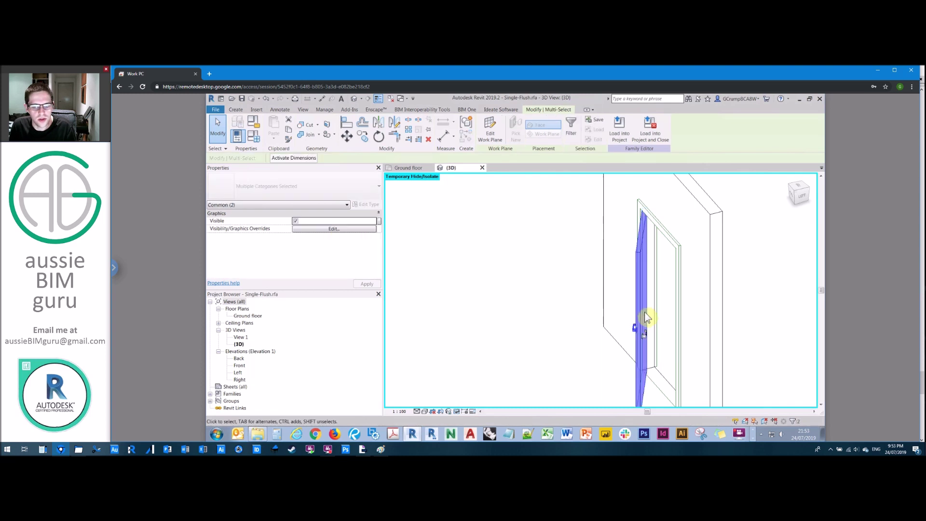
pyautogui.click(645, 334)
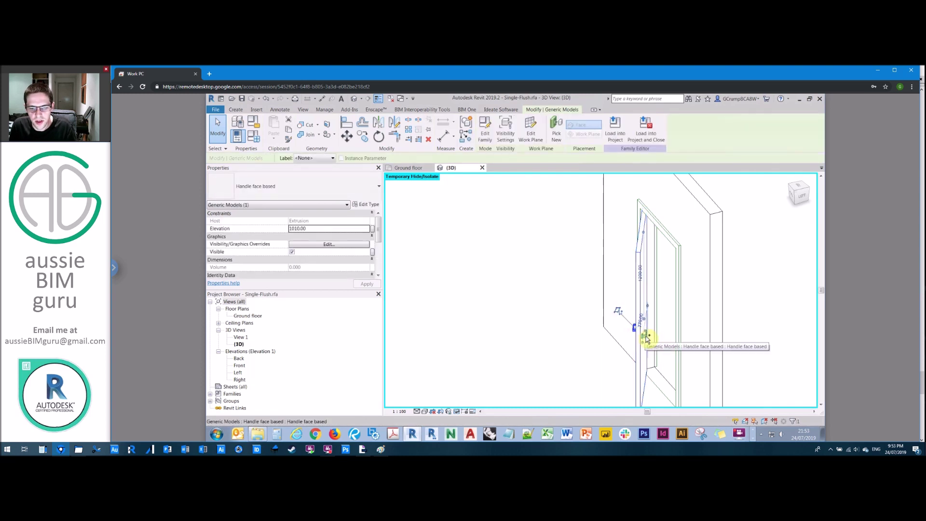
pyautogui.click(316, 230)
# Set the handle elevation to 900, then align and lock the handle to the leaf reference line in Ground floor plan.
pyautogui.write('90')
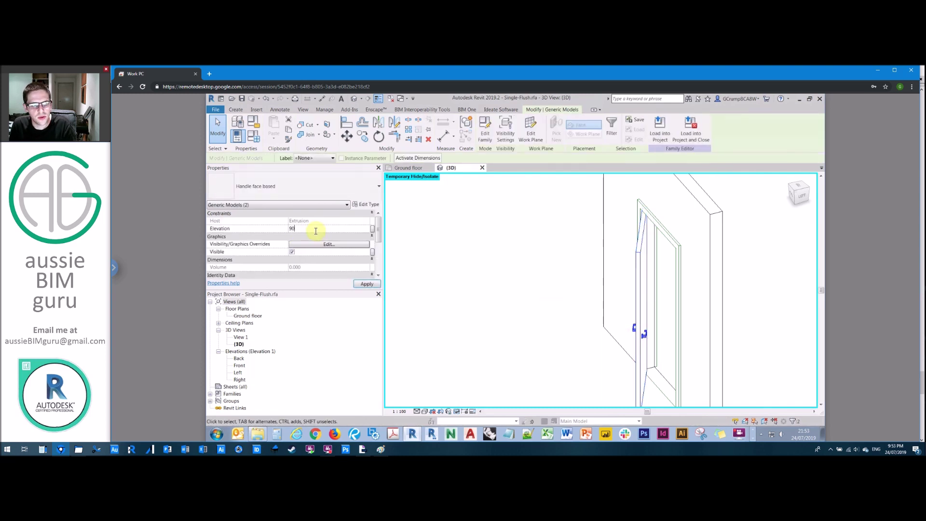
pyautogui.write('0')
pyautogui.doubleClick(248, 315)
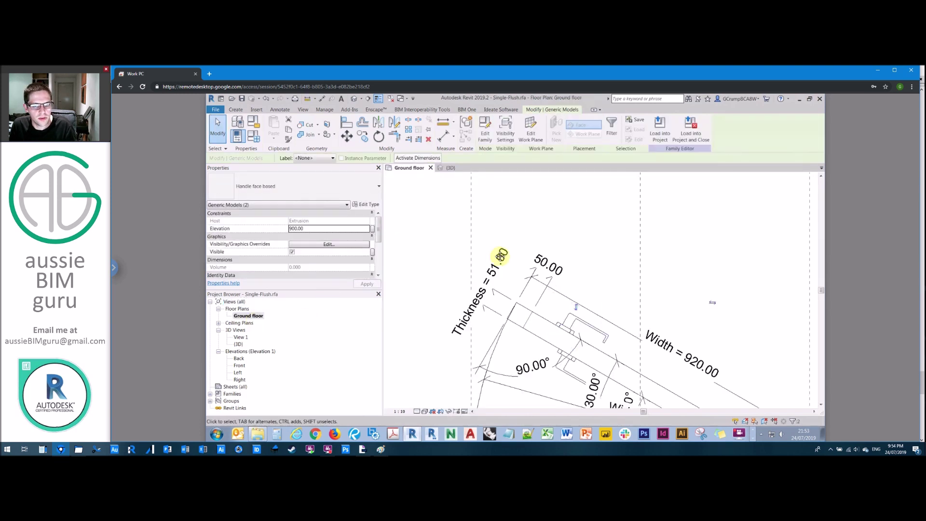
pyautogui.press('a')
pyautogui.press('l')
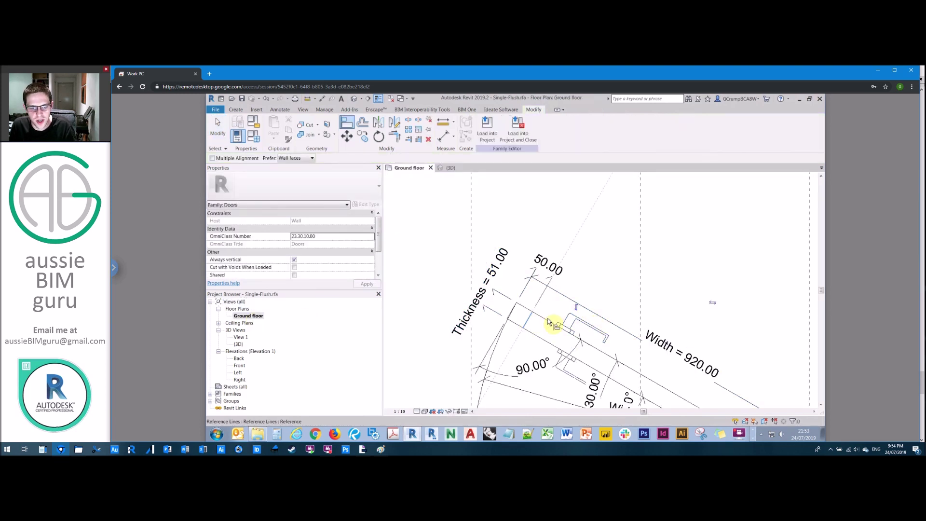
pyautogui.click(568, 323)
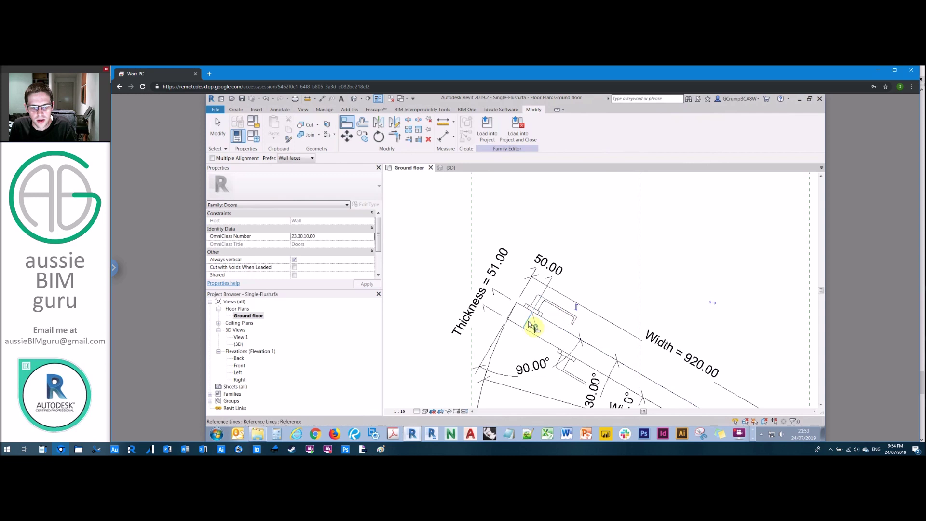
pyautogui.click(530, 326)
pyautogui.click(568, 362)
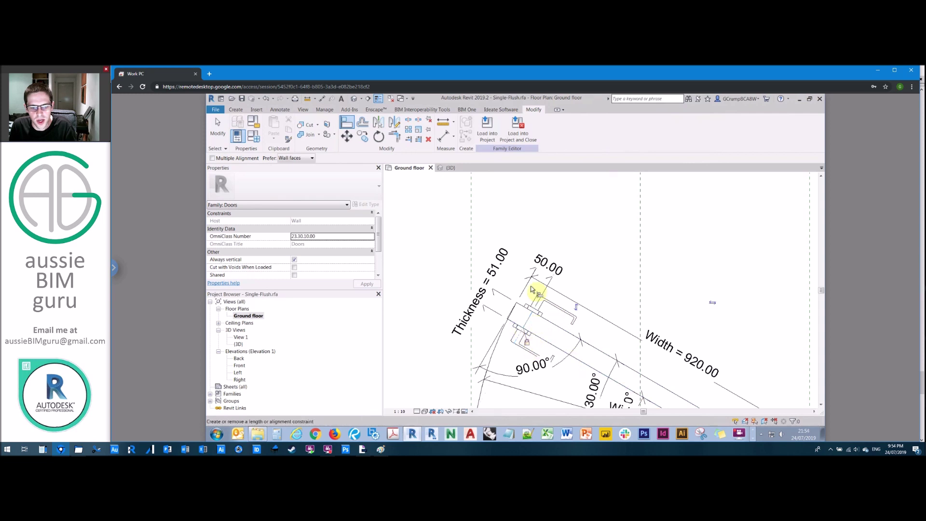
pyautogui.scroll(-5, 536, 280)
pyautogui.press('Escape')
pyautogui.press('Escape')
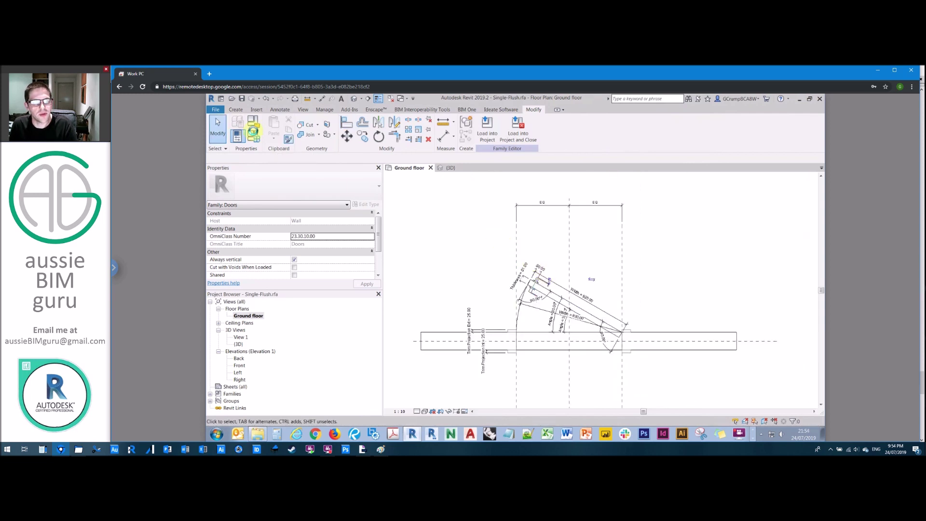
# Change the door's default Angle to 45 in Family Types.
pyautogui.click(252, 130)
pyautogui.click(469, 234)
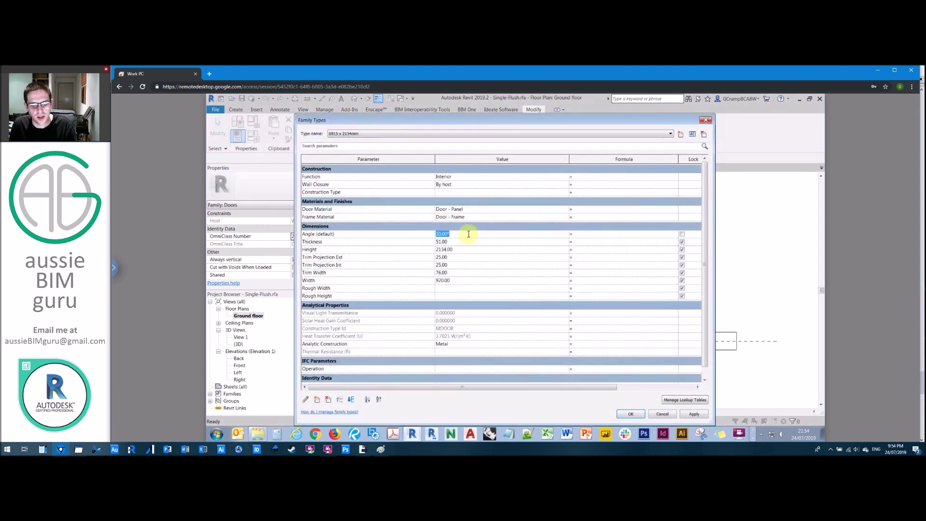
pyautogui.write('45')
pyautogui.click(631, 413)
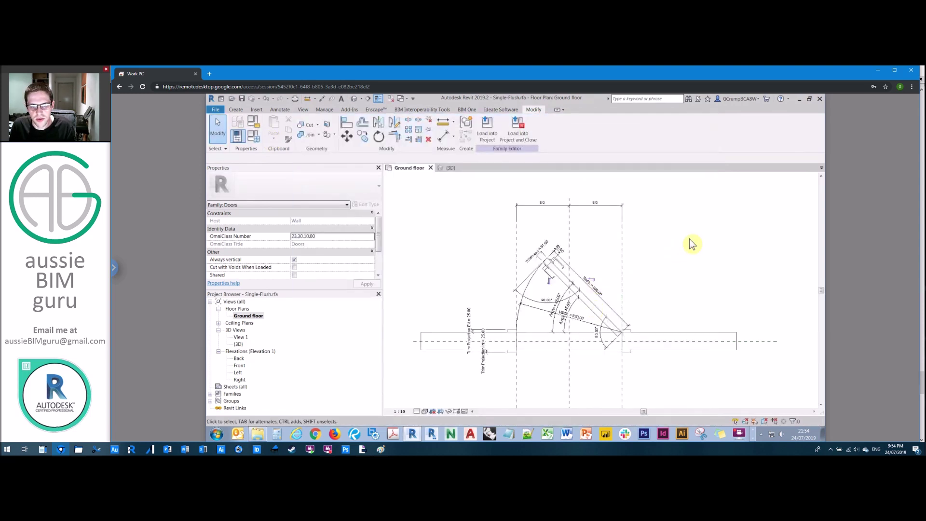
# Toggle the angle change with repeated undo/redo to check the handle follows the leaf, then select the handle.
pyautogui.hotkey('ctrl', 'z')
pyautogui.hotkey('ctrl', 'y')
pyautogui.hotkey('ctrl', 'z')
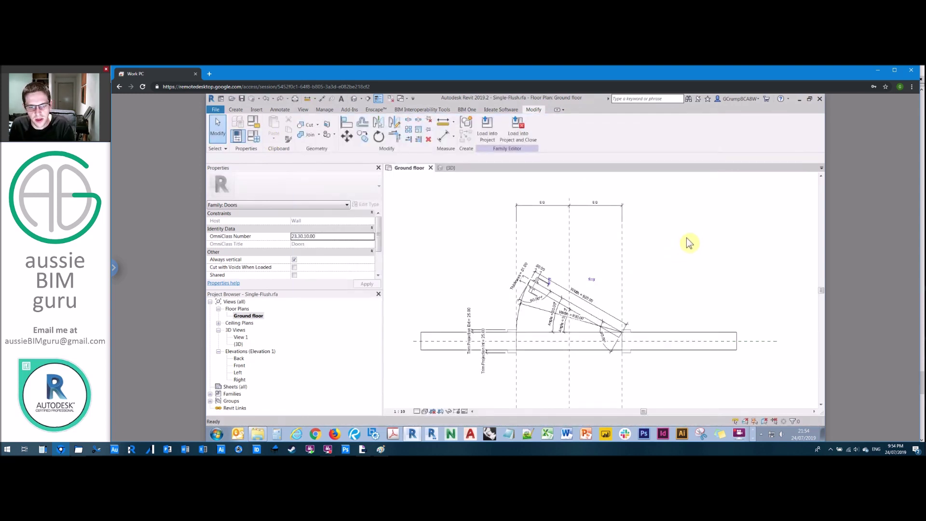
pyautogui.hotkey('ctrl', 'y')
pyautogui.hotkey('ctrl', 'z')
pyautogui.hotkey('ctrl', 'y')
pyautogui.hotkey('ctrl', 'z')
pyautogui.hotkey('ctrl', 'y')
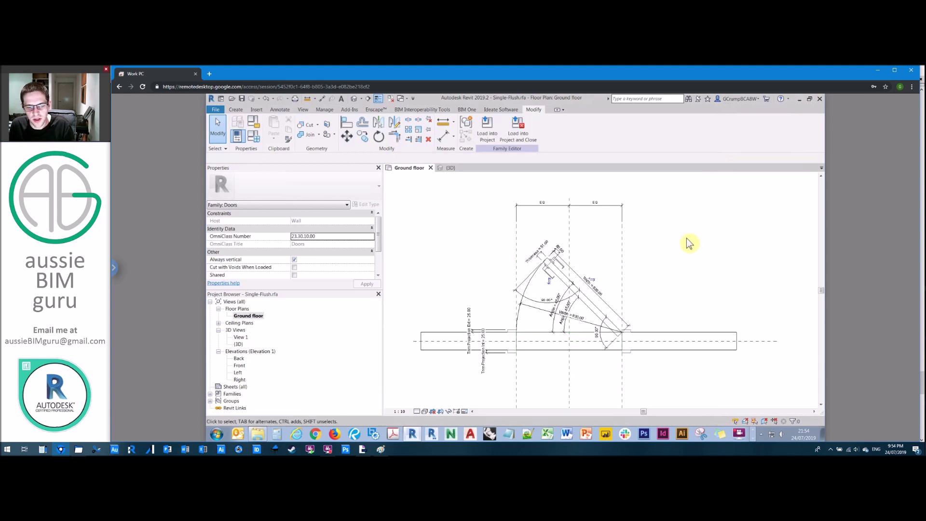
pyautogui.hotkey('ctrl', 'z')
pyautogui.click(540, 289)
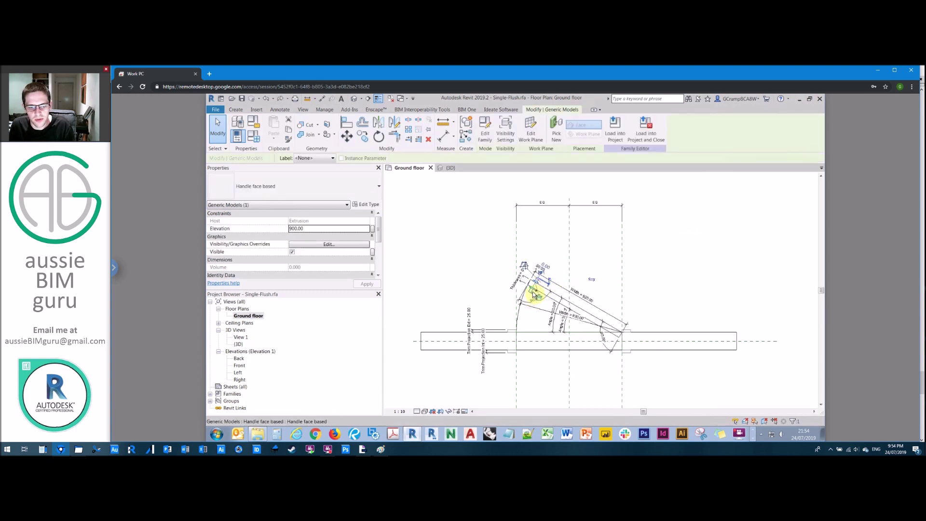
# Close the handle's visibility settings and create a new project, Project1, from a template with Metric units.
pyautogui.click(329, 244)
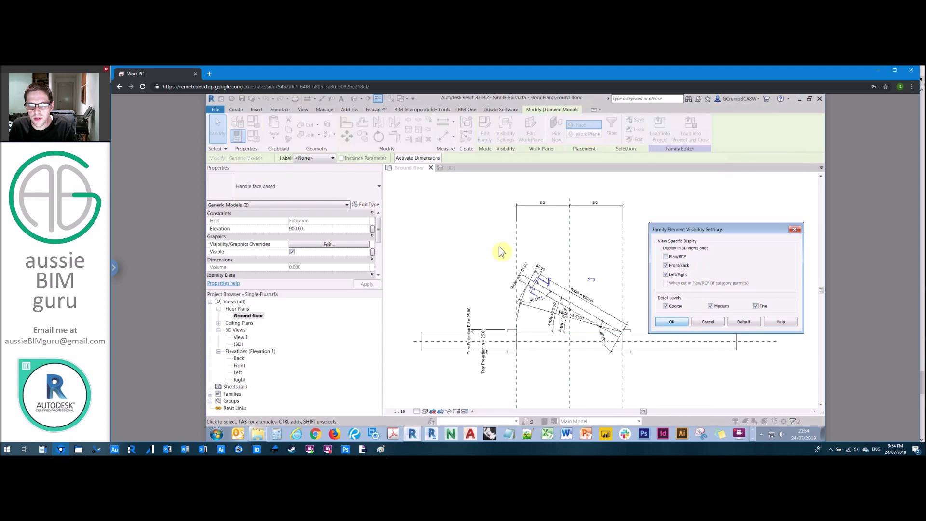
pyautogui.press('Escape')
pyautogui.press('Escape')
pyautogui.click(215, 111)
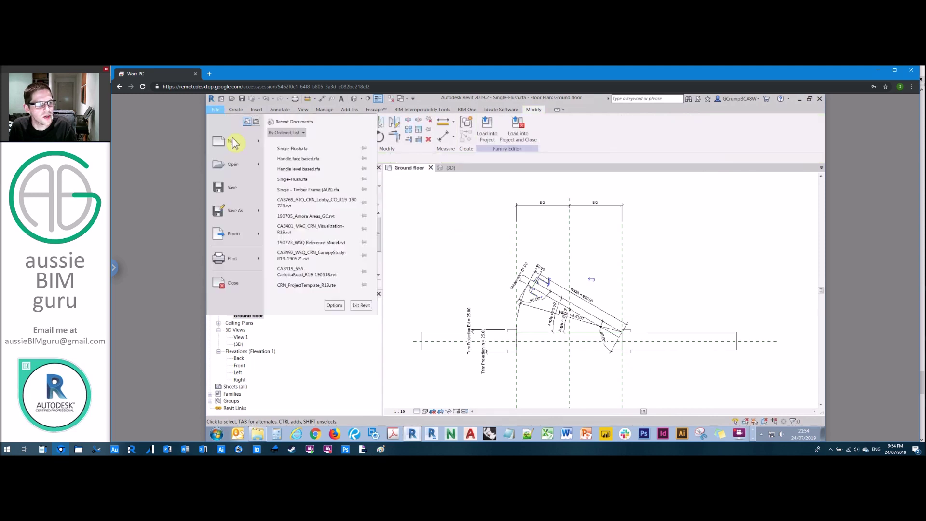
pyautogui.click(315, 140)
pyautogui.click(531, 257)
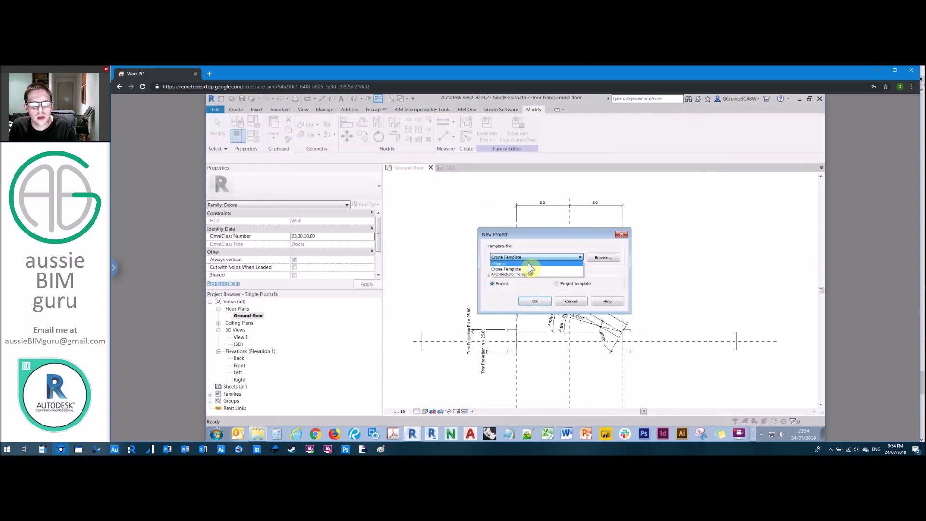
pyautogui.click(527, 266)
pyautogui.click(536, 303)
pyautogui.click(539, 275)
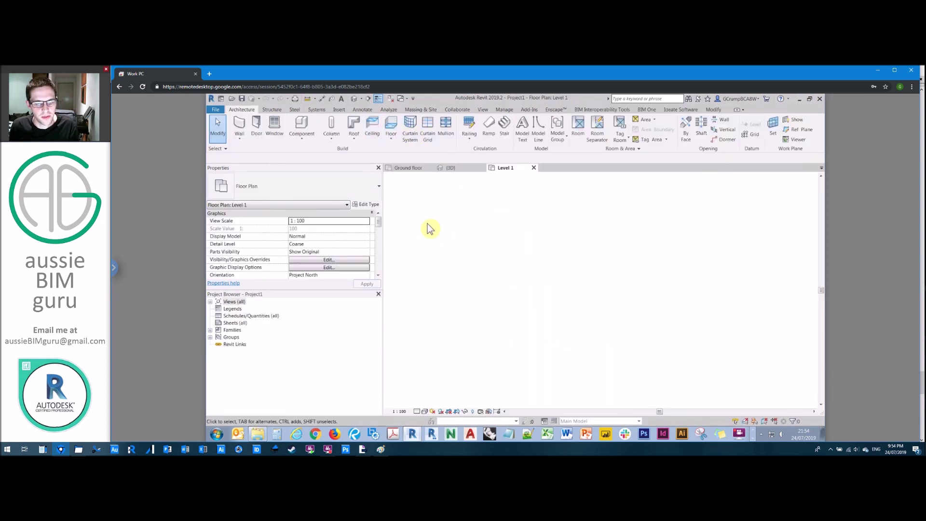
# Draw a rectangle of walls with the WA command.
pyautogui.press('w')
pyautogui.press('a')
pyautogui.click(538, 121)
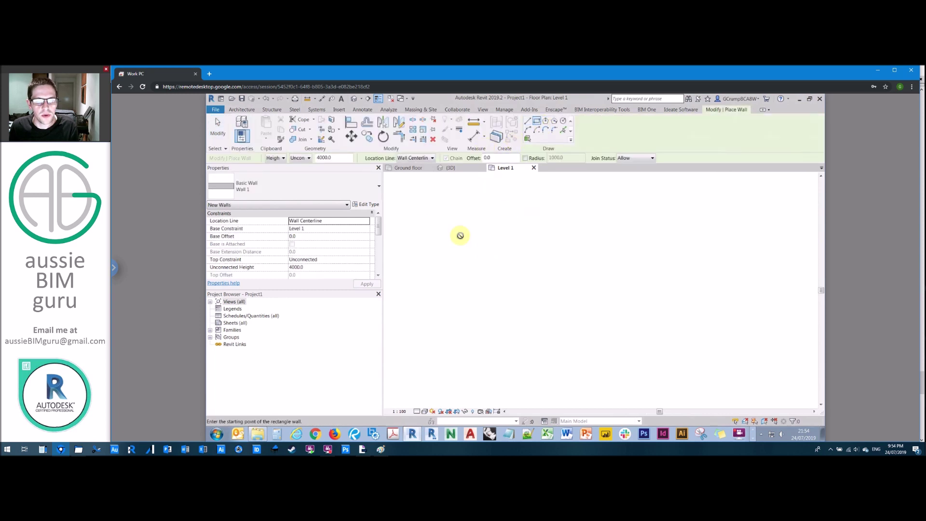
pyautogui.click(458, 234)
# Place Single-Flush doors in the top, bottom and right walls.
pyautogui.click(698, 370)
pyautogui.click(458, 169)
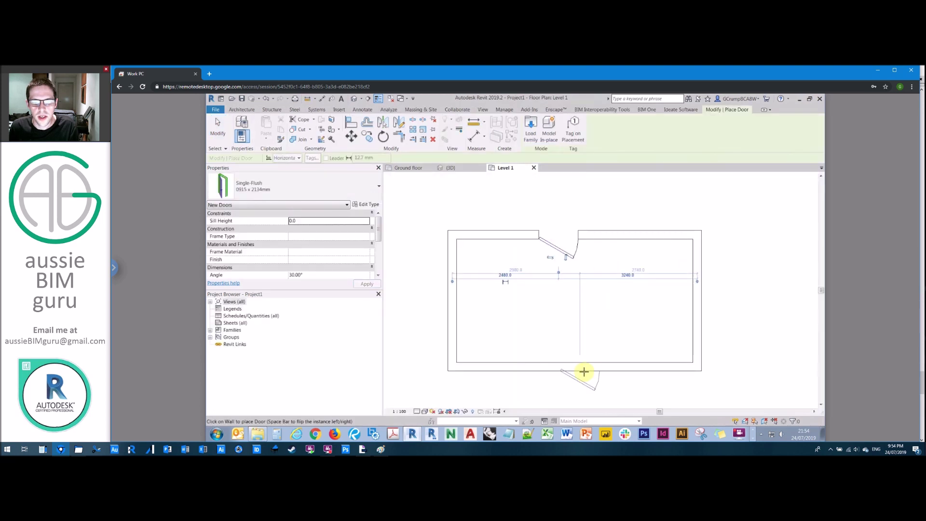
pyautogui.click(591, 374)
pyautogui.click(687, 299)
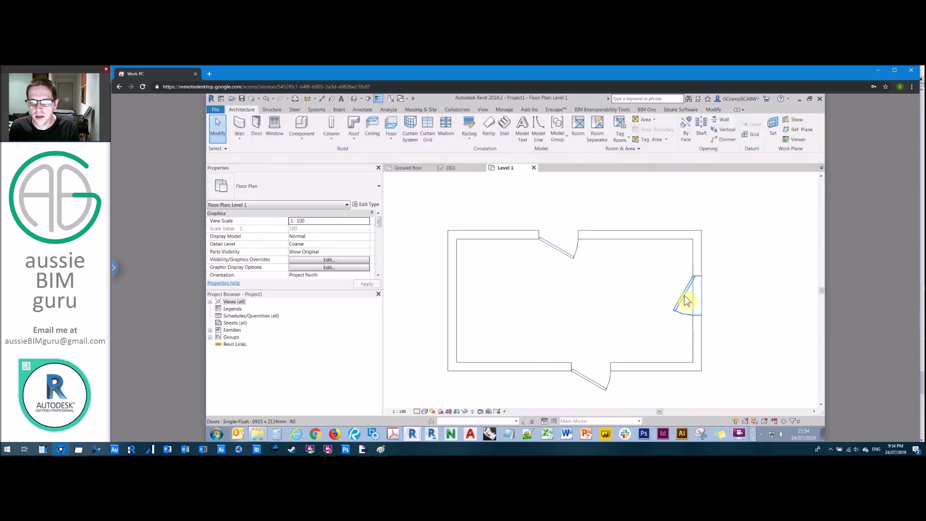
pyautogui.press('Escape')
# Set the opening Angle of the right and top doors to 45°.
pyautogui.moveTo(378, 227); pyautogui.dragTo(352, 246)
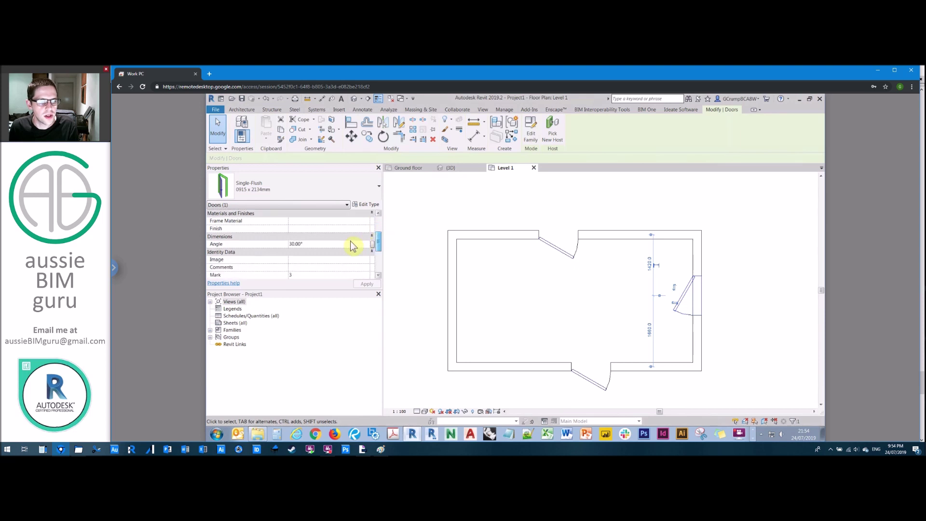
pyautogui.write('45')
pyautogui.press('Return')
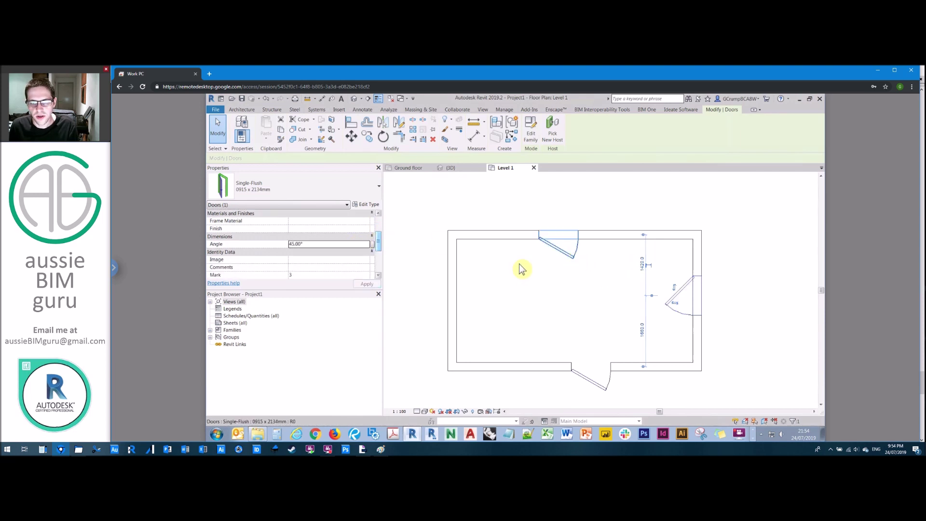
pyautogui.click(554, 248)
pyautogui.write('45')
pyautogui.press('Return')
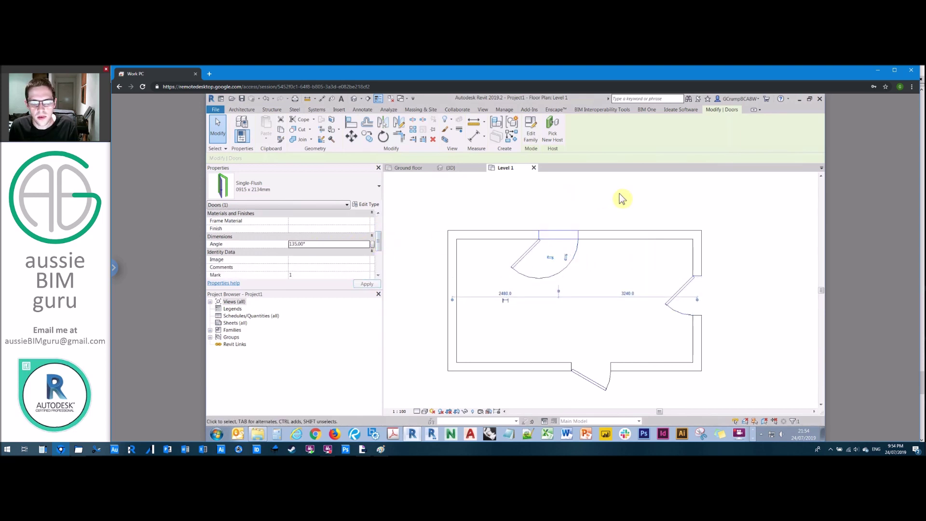
pyautogui.press('Escape')
# Set the bottom door's opening Angle to 160°.
pyautogui.click(593, 384)
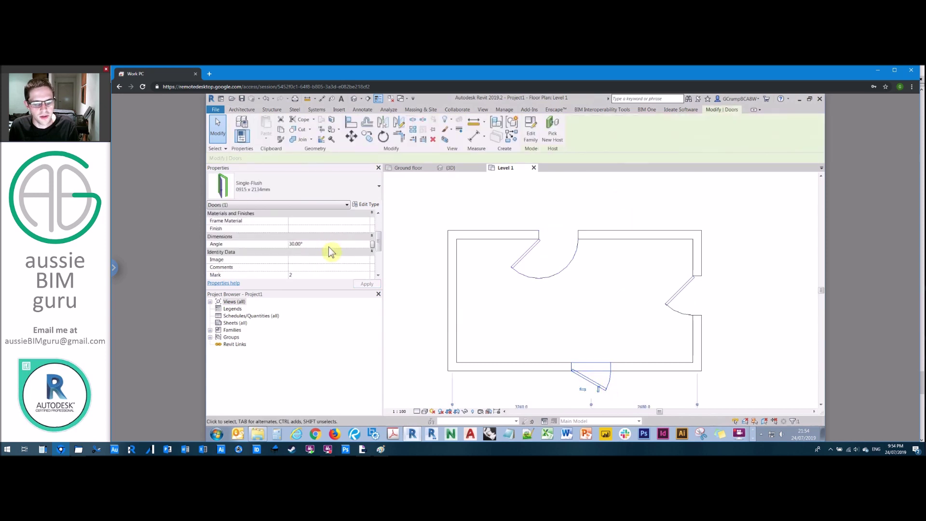
pyautogui.click(330, 245)
pyautogui.write('160')
pyautogui.press('Return')
pyautogui.press('Escape')
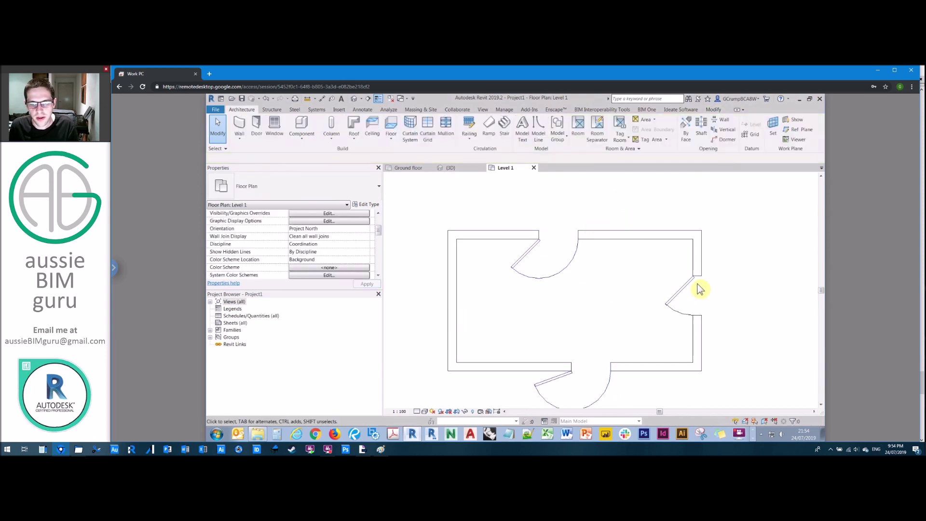
# Test a zero angle on the right door, dismiss the warning, then apply 1°.
pyautogui.click(656, 282)
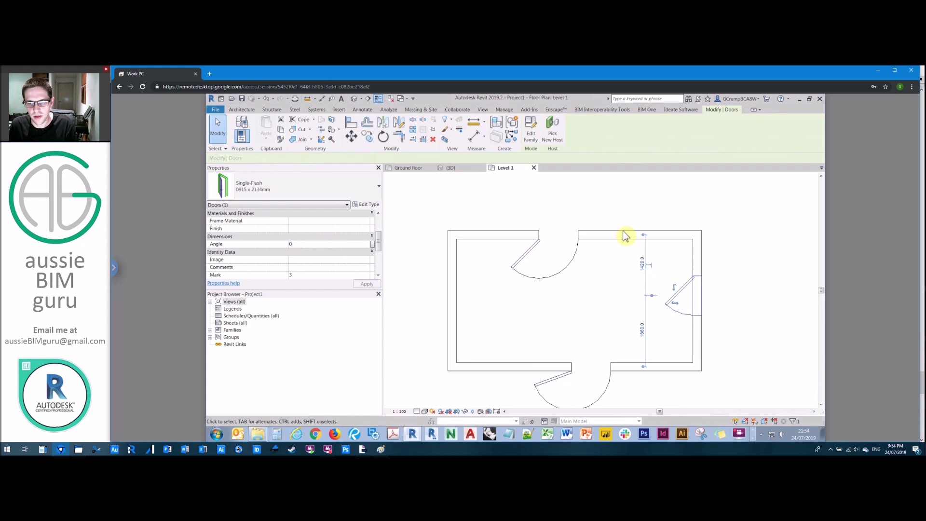
pyautogui.press('Return')
pyautogui.click(578, 289)
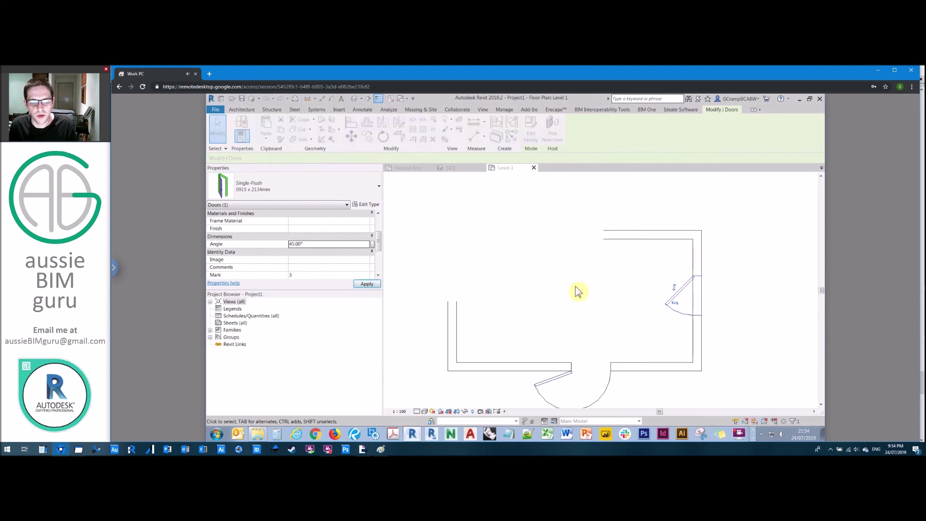
pyautogui.click(330, 244)
pyautogui.write('1')
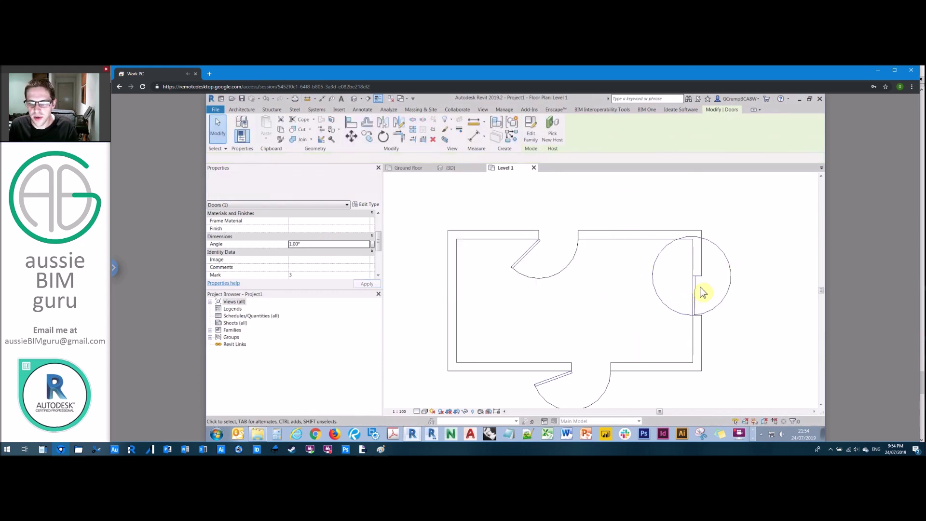
pyautogui.click(697, 292)
# Re-enter the right door's Angle, trying 45 and then 3, then select the top door.
pyautogui.click(696, 297)
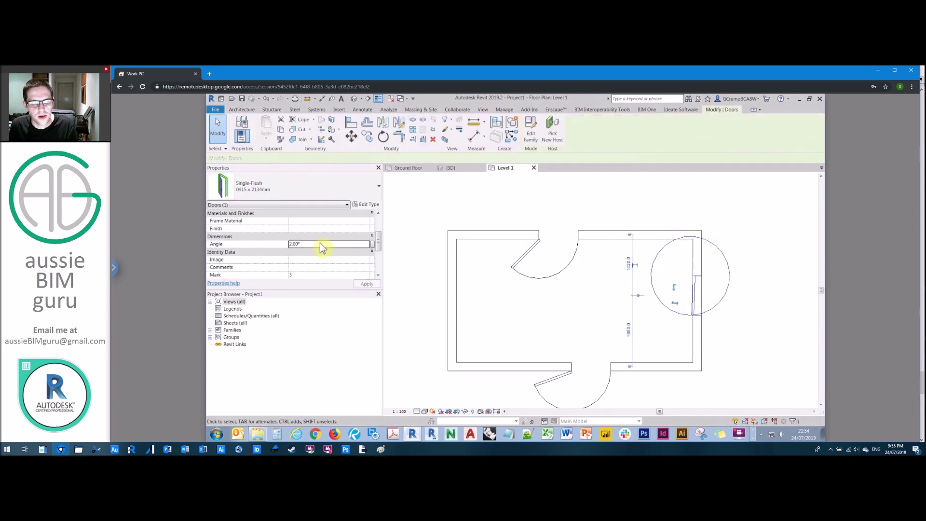
pyautogui.press('BackSpace')
pyautogui.write('45')
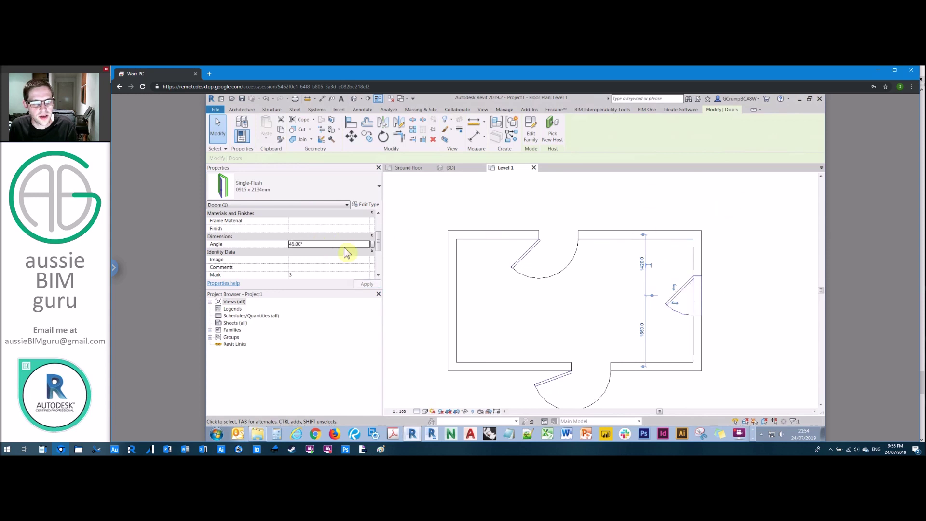
pyautogui.doubleClick(350, 244)
pyautogui.write('3')
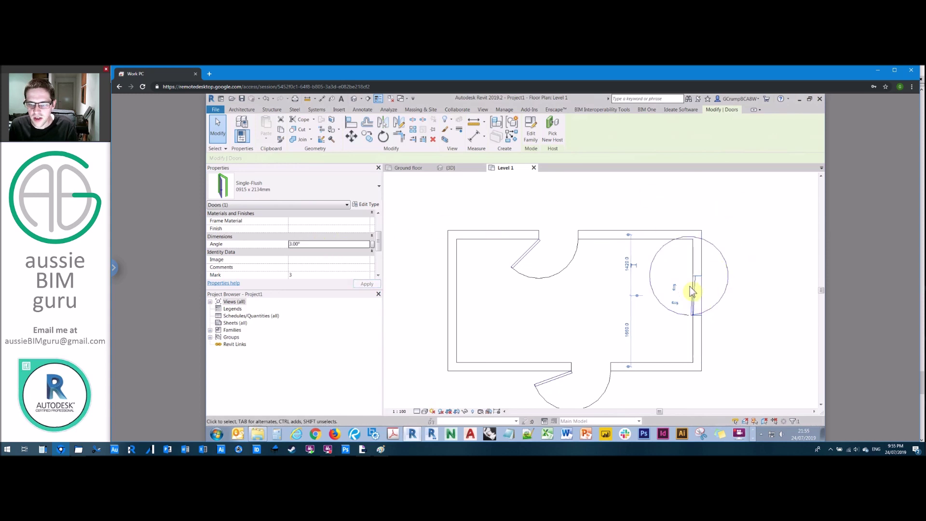
pyautogui.press('Escape')
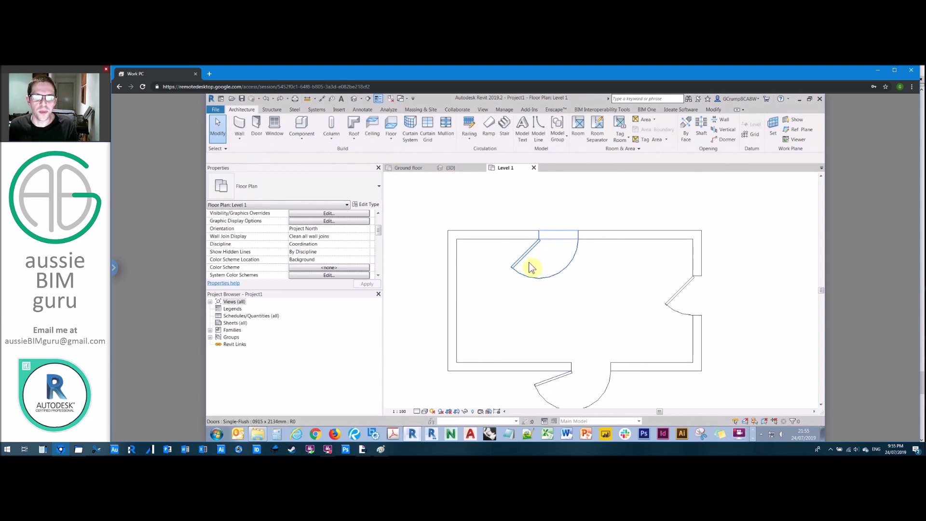
pyautogui.click(526, 259)
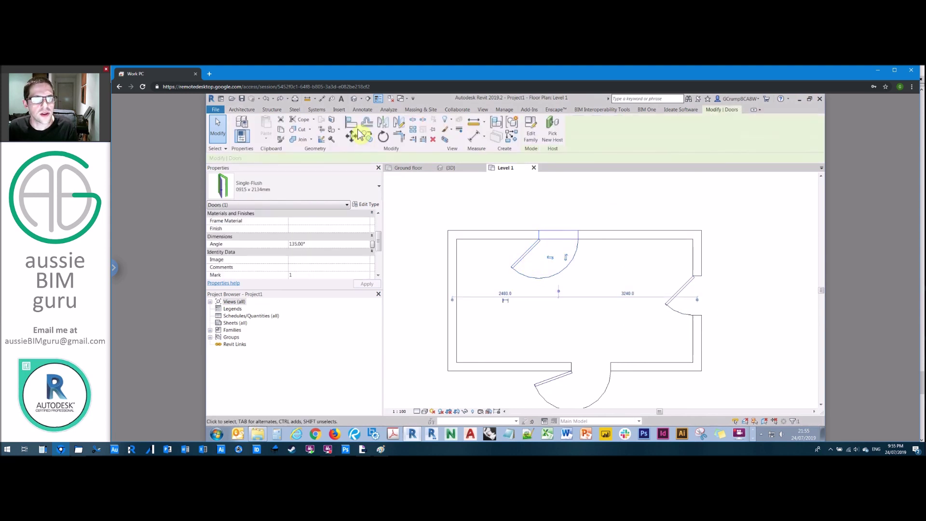
pyautogui.click(353, 98)
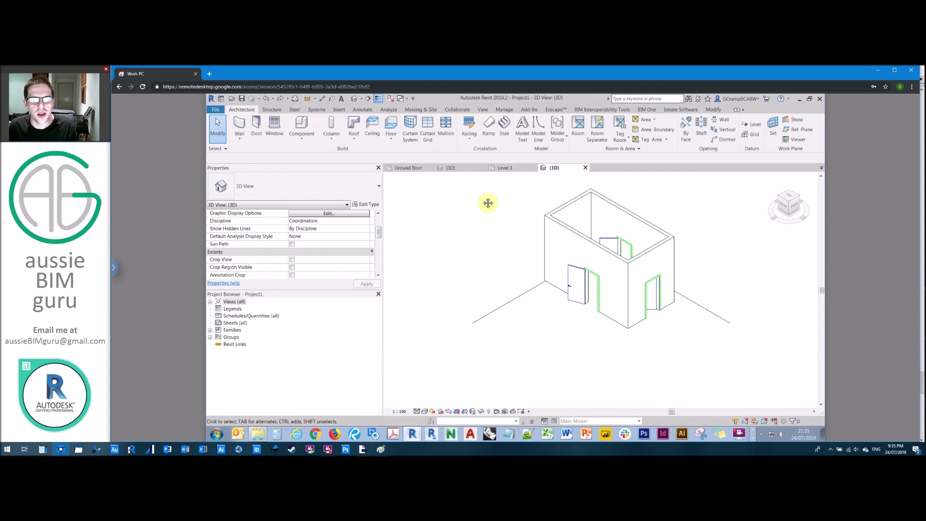
# Select a door in the 3D view and orbit the model to face it.
pyautogui.click(623, 317)
pyautogui.keyDown('shift'); pyautogui.moveTo(623, 317); pyautogui.dragTo(601, 284, button='middle'); pyautogui.keyUp('shift')
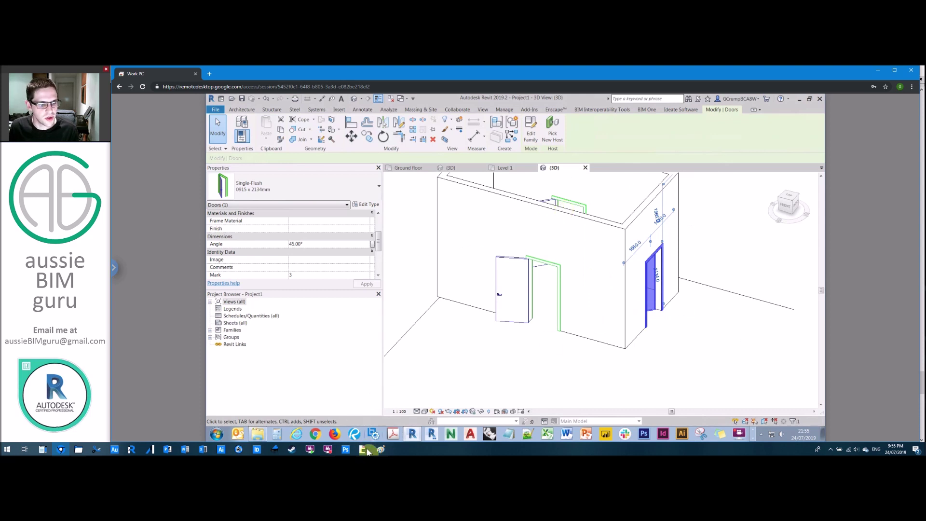
# Bring Acrobat to the front and scroll to the slide with the RFA door-swing diagram.
pyautogui.click(362, 419)
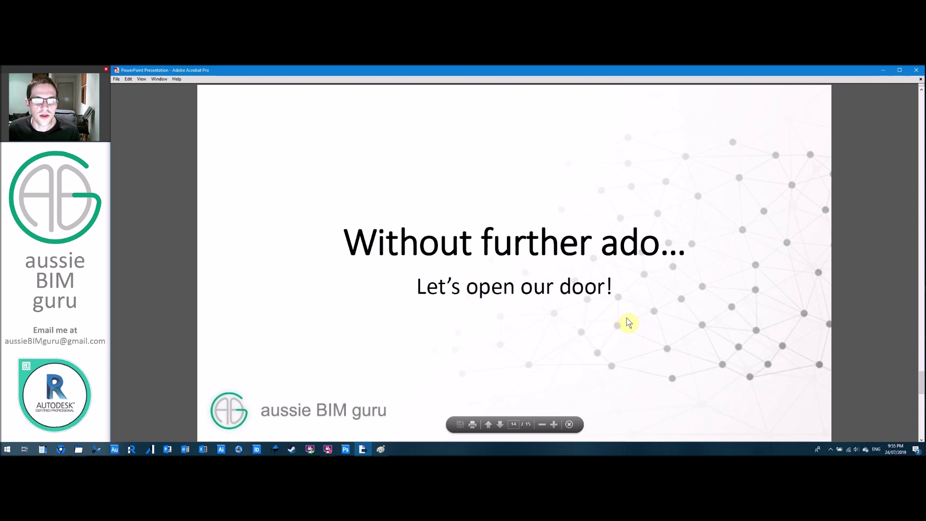
pyautogui.scroll(-1, 630, 312)
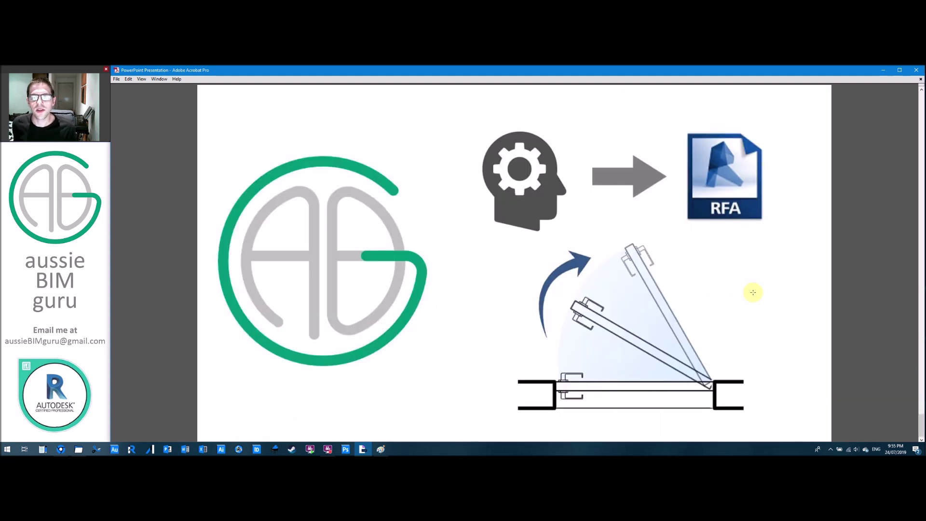